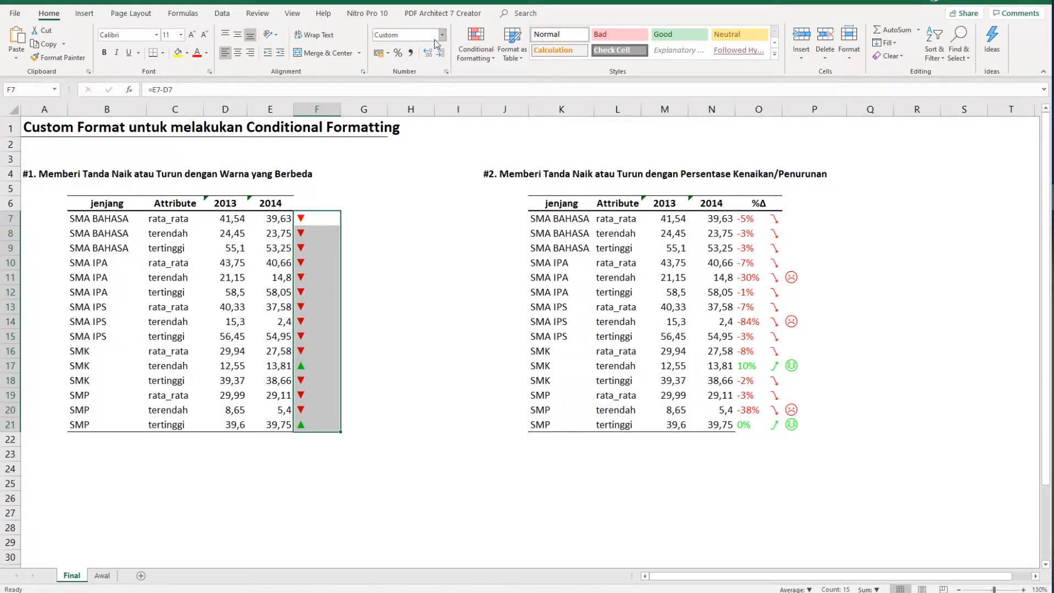
- Examine the custom number format of the change markers in F7:F21 and the formatted %Δ cells on the Final sheet
left_click(446, 71)
left_click(261, 331)
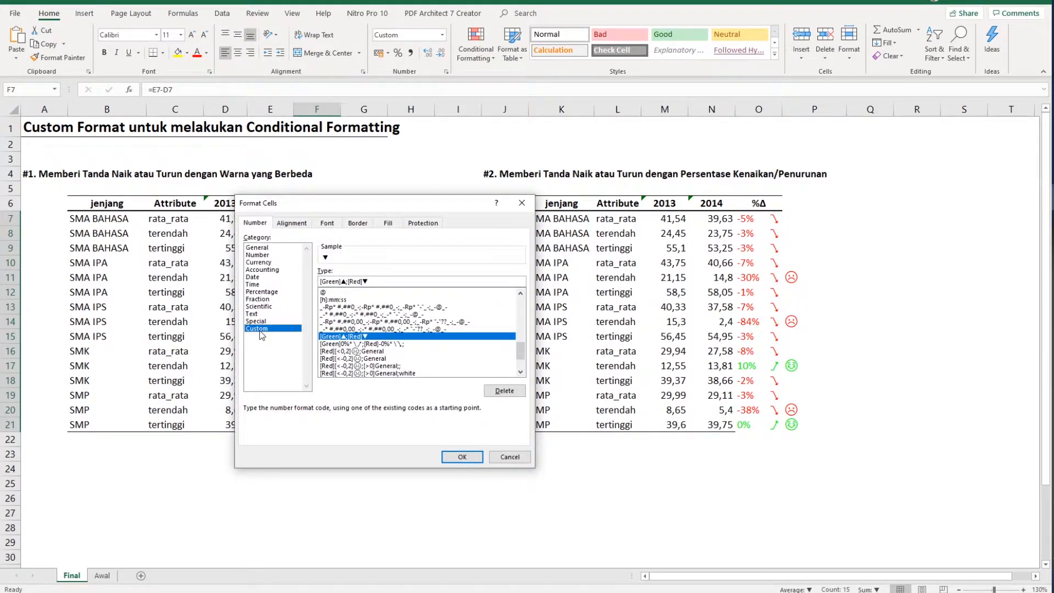
left_click(459, 454)
left_click(426, 282)
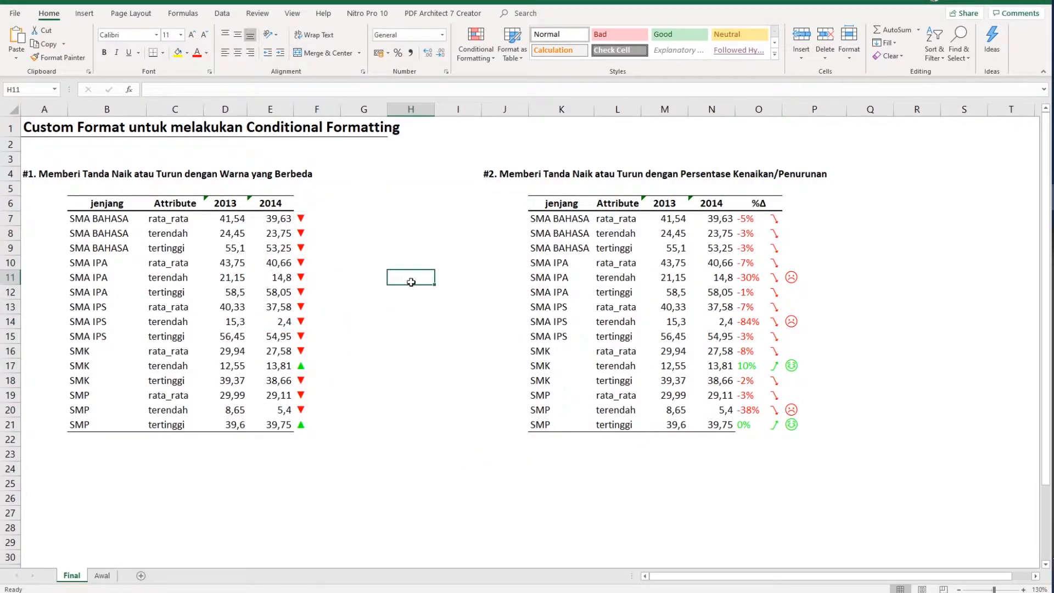
left_click_drag(304, 213, 319, 269)
left_click(759, 220)
left_click_drag(759, 220, 793, 410)
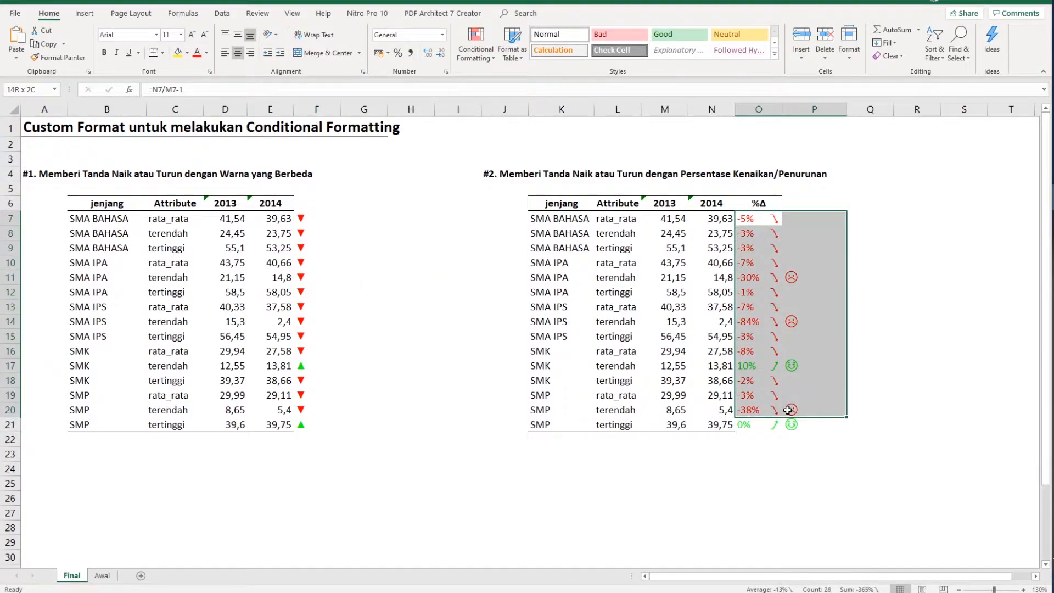
- Switch to the Awal sheet and view the Custom number format options for cell G11
left_click(101, 575)
left_click(363, 279)
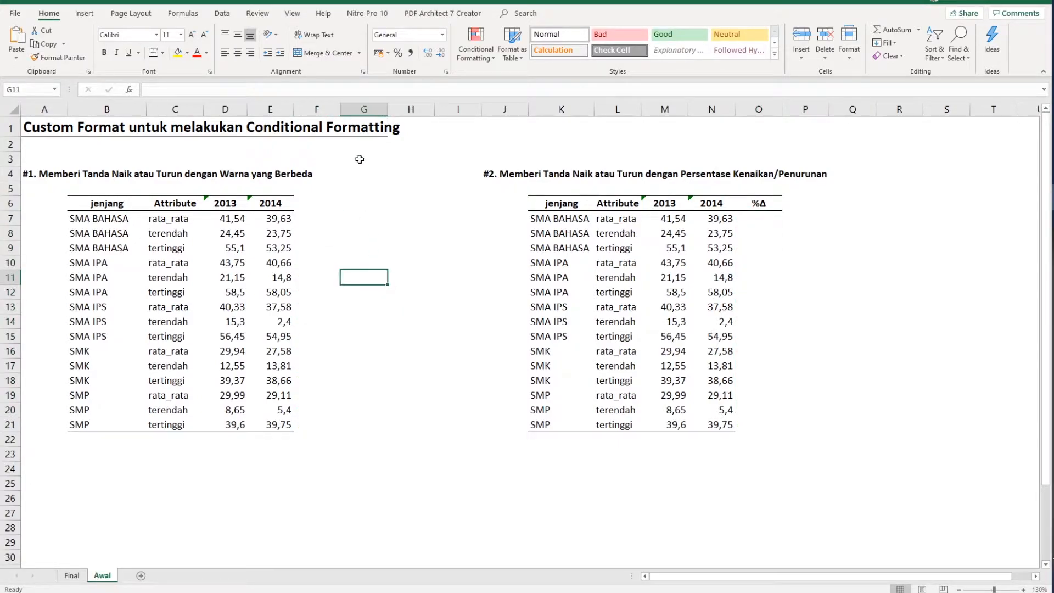
left_click(449, 73)
left_click(261, 329)
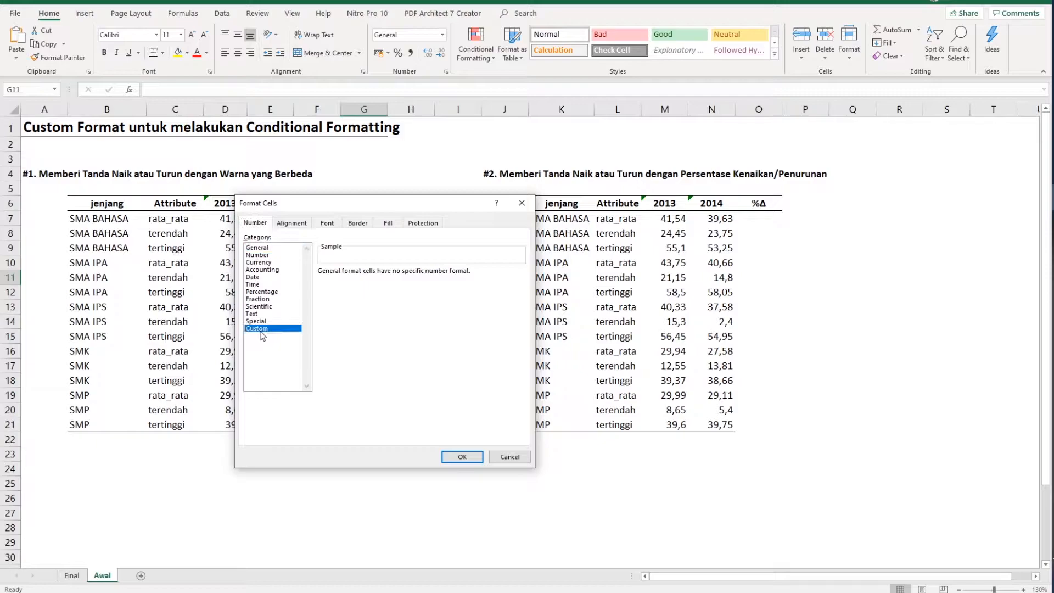
left_click_drag(392, 204, 609, 167)
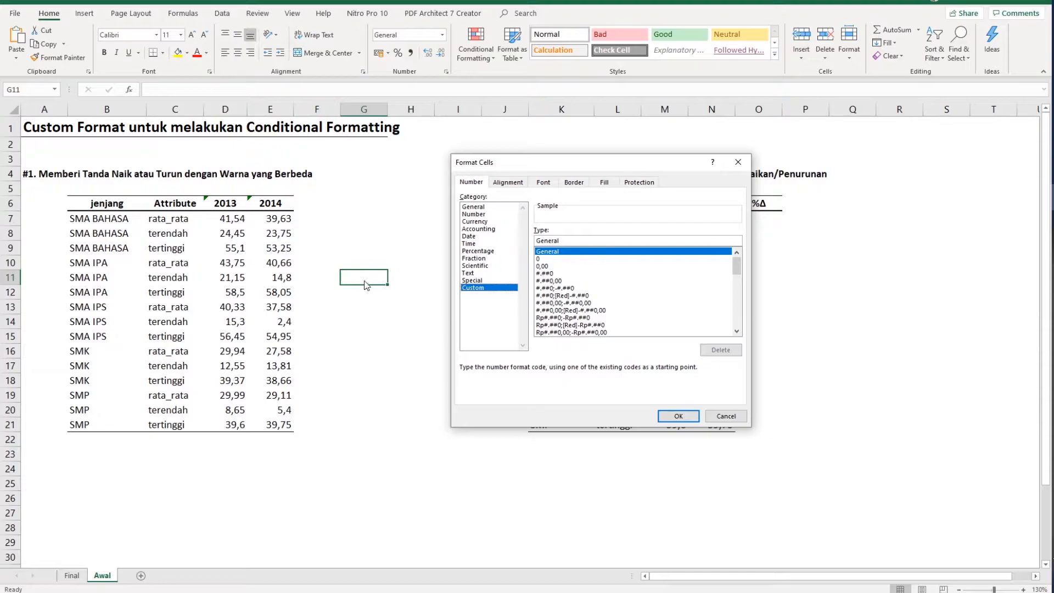
left_click(717, 417)
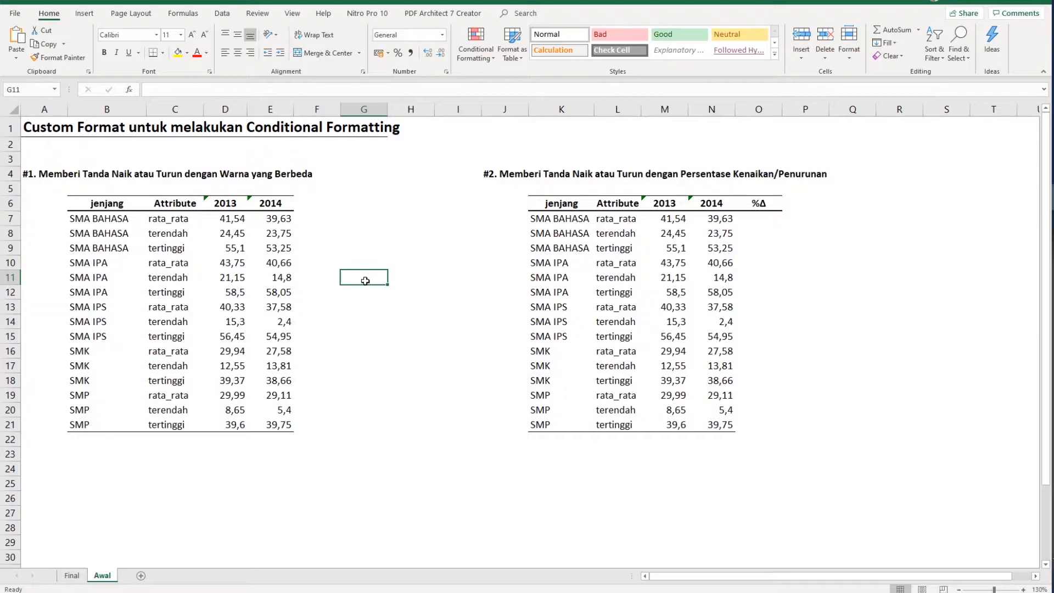
- Enter the test value 1 in cell G11
type("1")
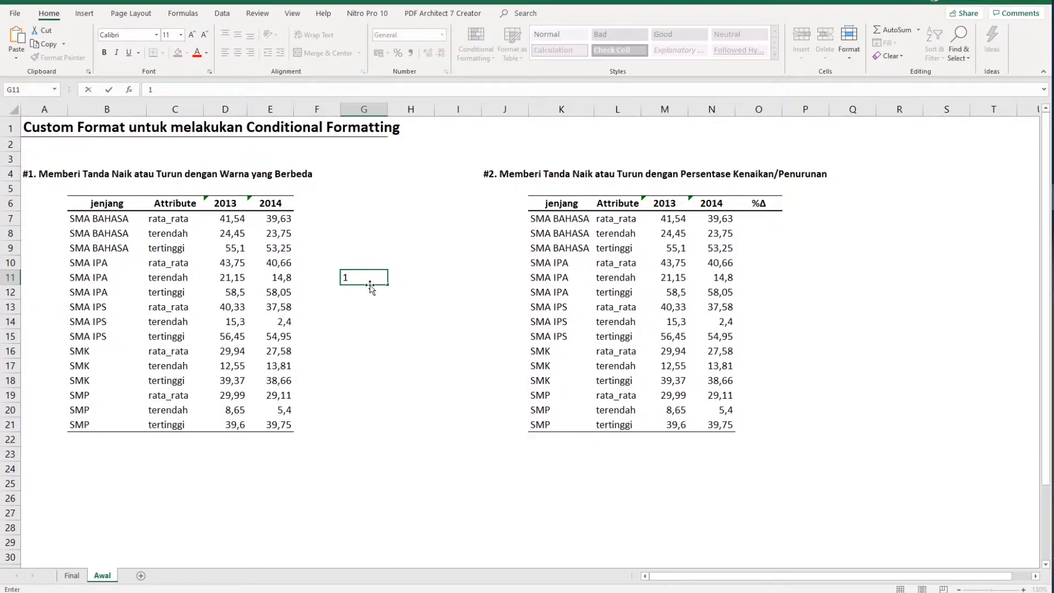
key("Return")
left_click(370, 278)
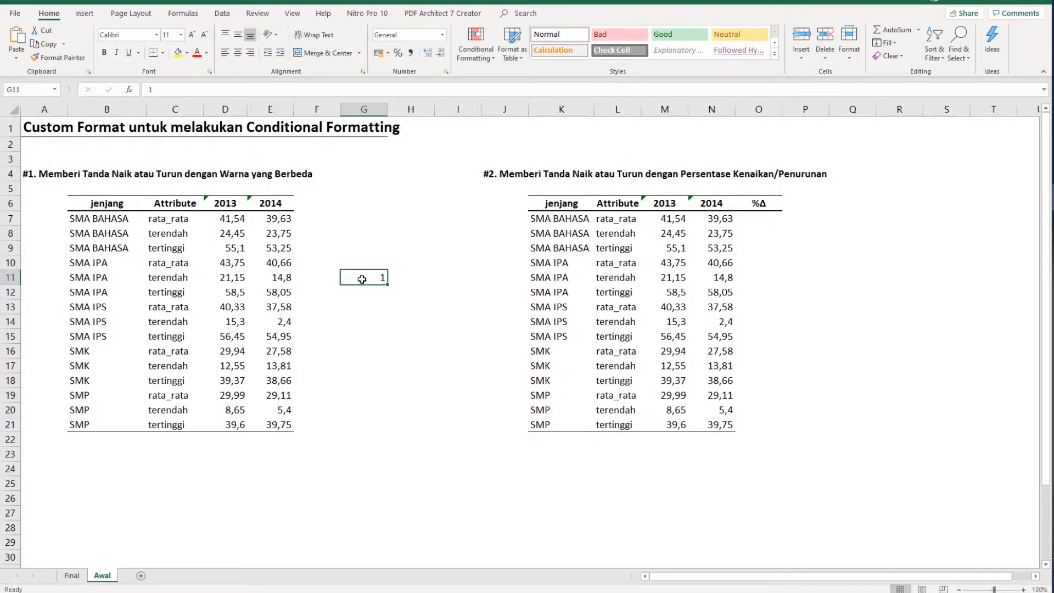
- Try to apply the unquoted custom number format Ya;Tidak;In angka nol lho; to cell G11
right_click(362, 283)
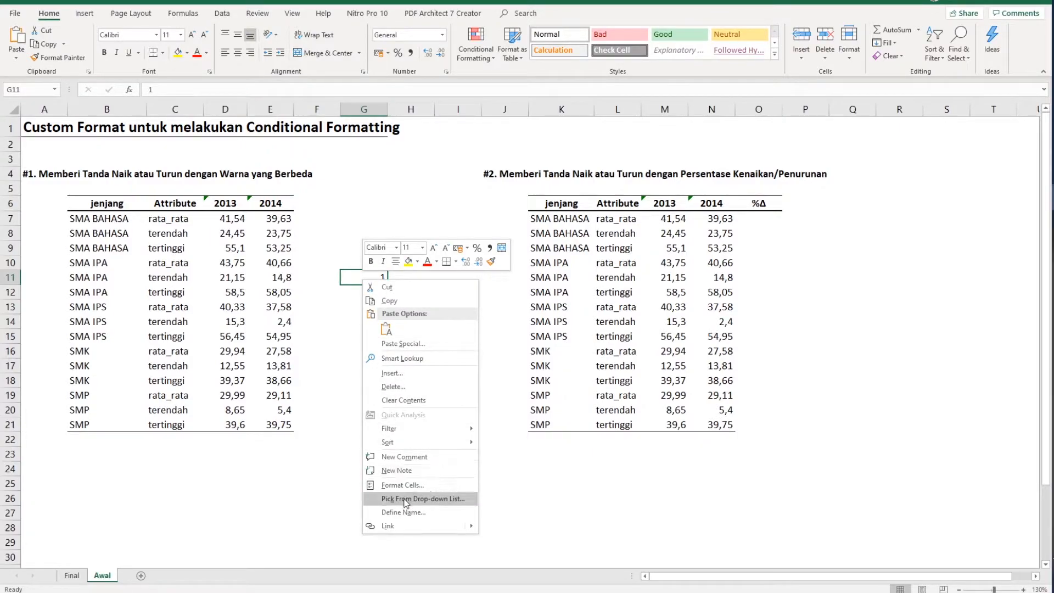
left_click(418, 483)
left_click_drag(409, 400, 609, 216)
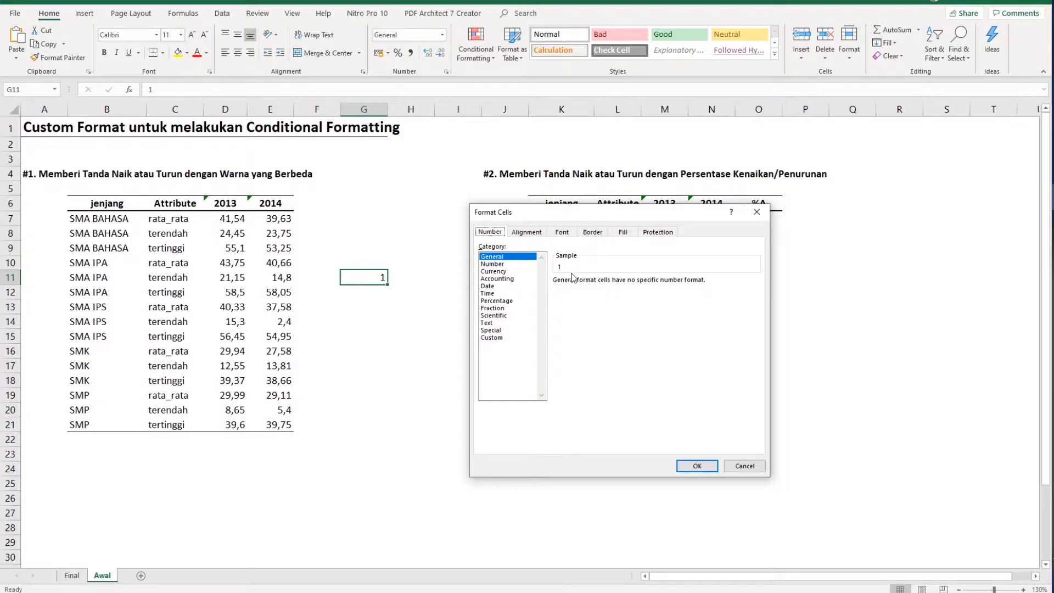
left_click(493, 337)
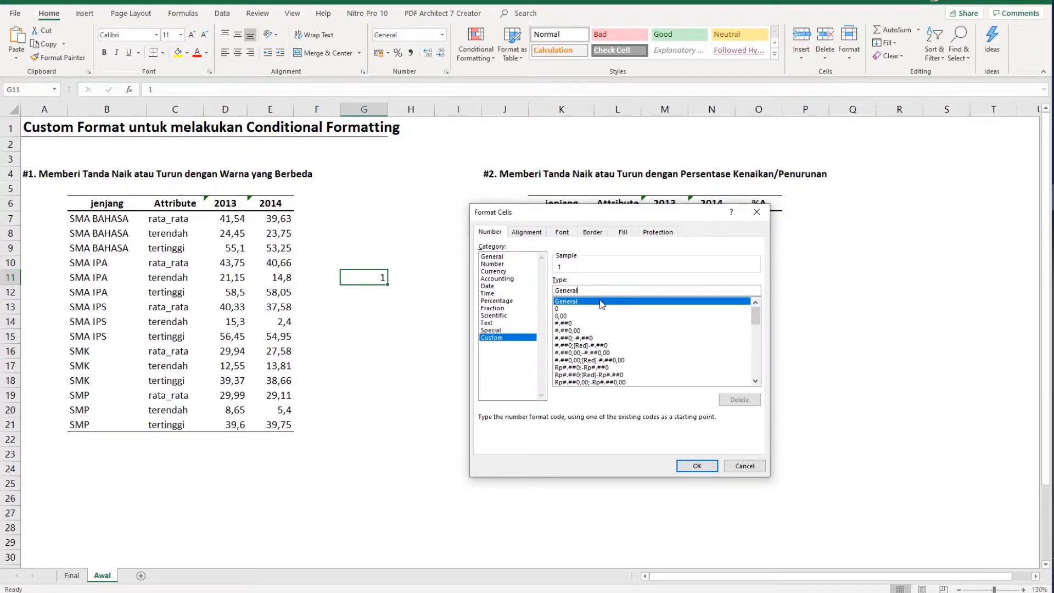
key("BackSpace")
key("BackSpace")
key("BackSpace")
key("BackSpace")
key("BackSpace")
key("BackSpace")
key("BackSpace")
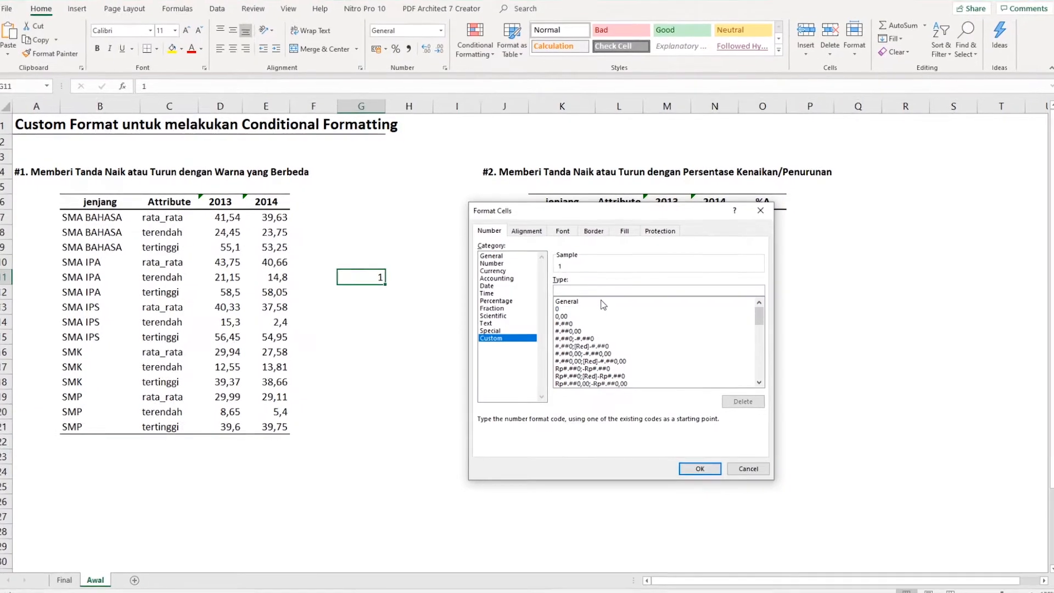
type("Ya;")
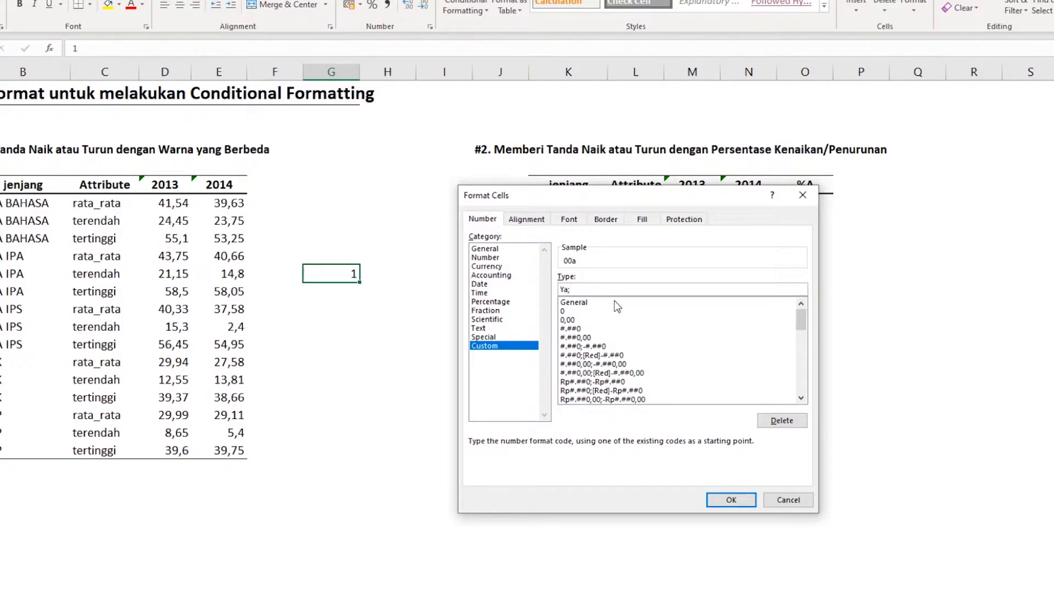
type("Tida")
type("ho;")
left_click(740, 501)
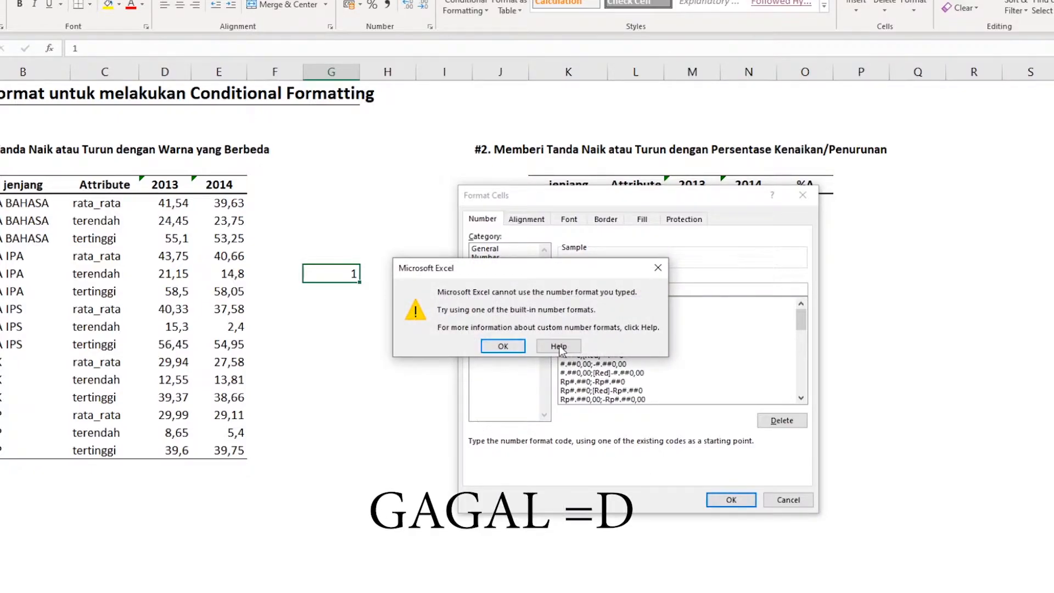
left_click(503, 346)
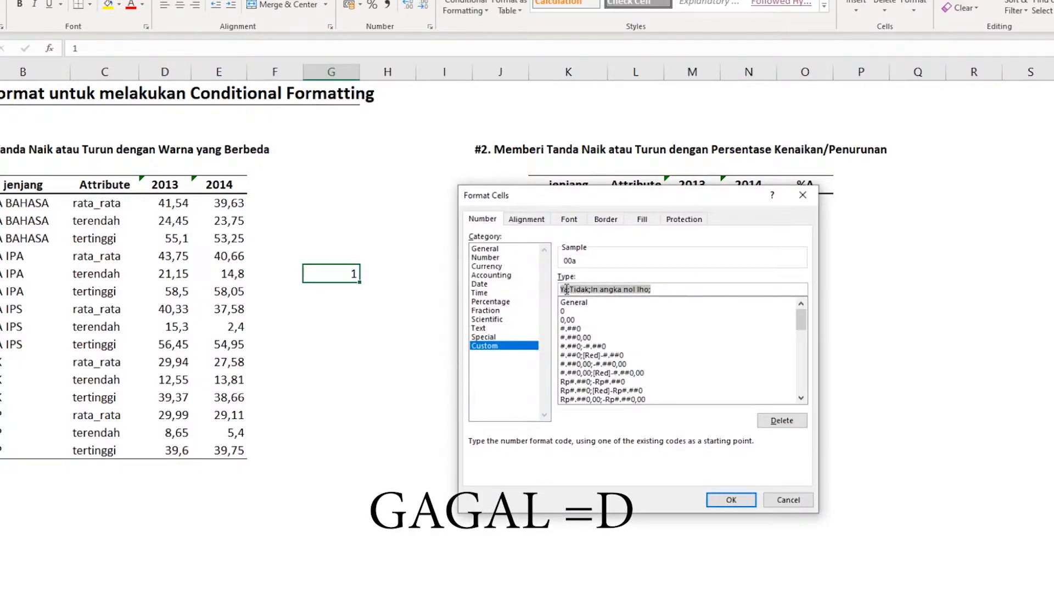
- Enclose Ya, Tidak and In angka nol lho in double quotes within the custom format code and apply it to G11
left_click(565, 288)
type("\"")
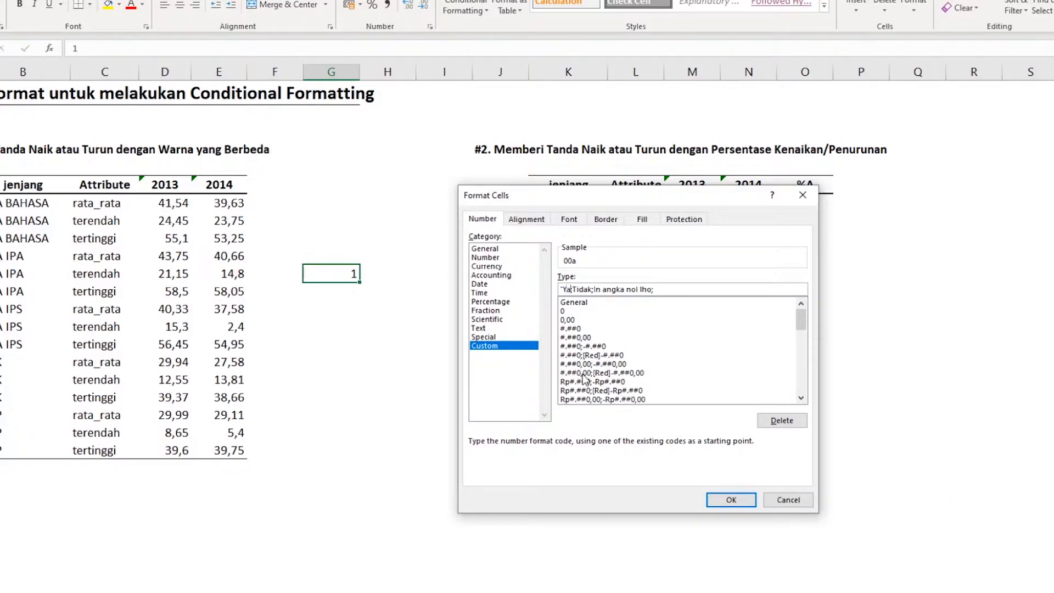
type("\"")
type("\"")
type("\"")
type("\"")
type("\"")
left_click(732, 499)
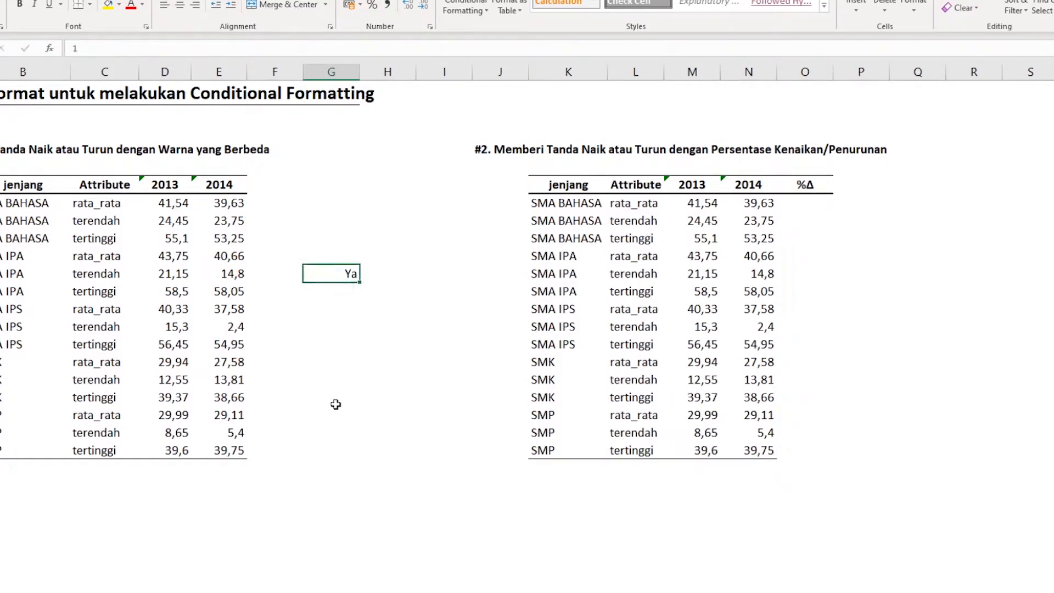
- Test the custom format by entering -1 and then 0 in cell G11
key("BackSpace")
type("0")
key("Return")
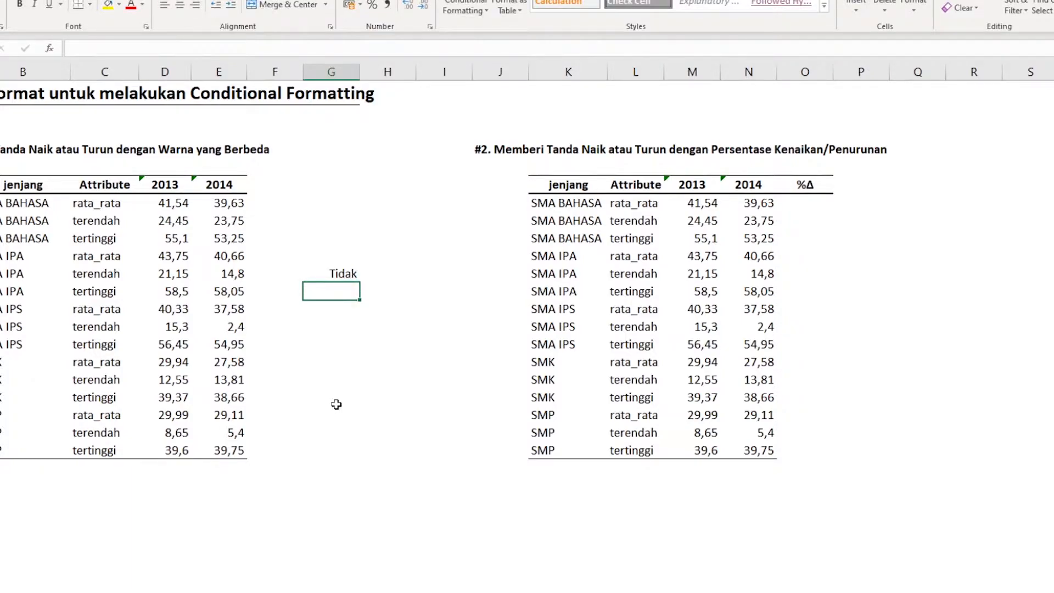
key("Up")
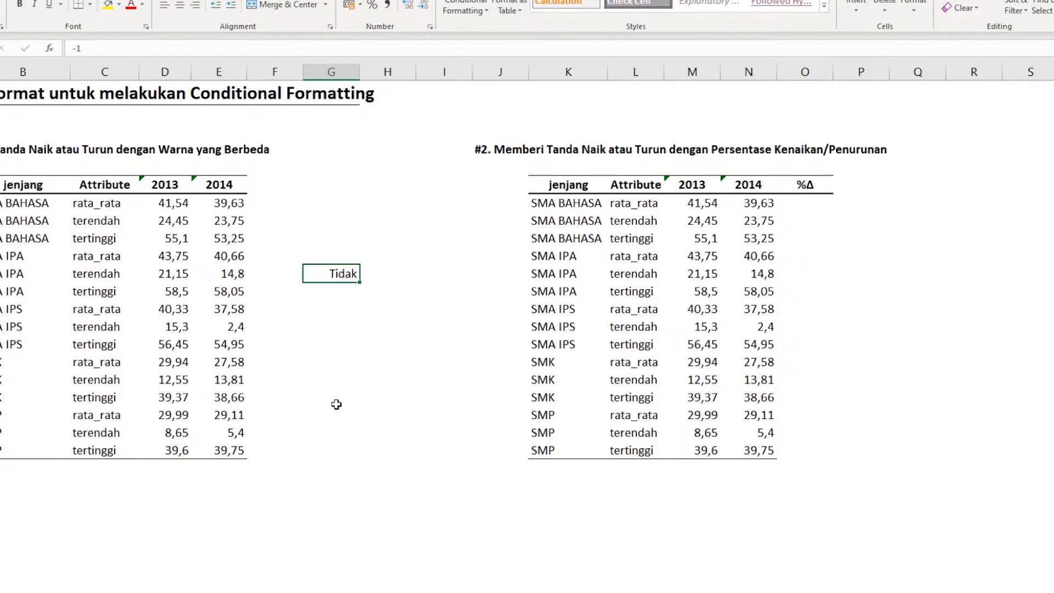
type("0")
key("Return")
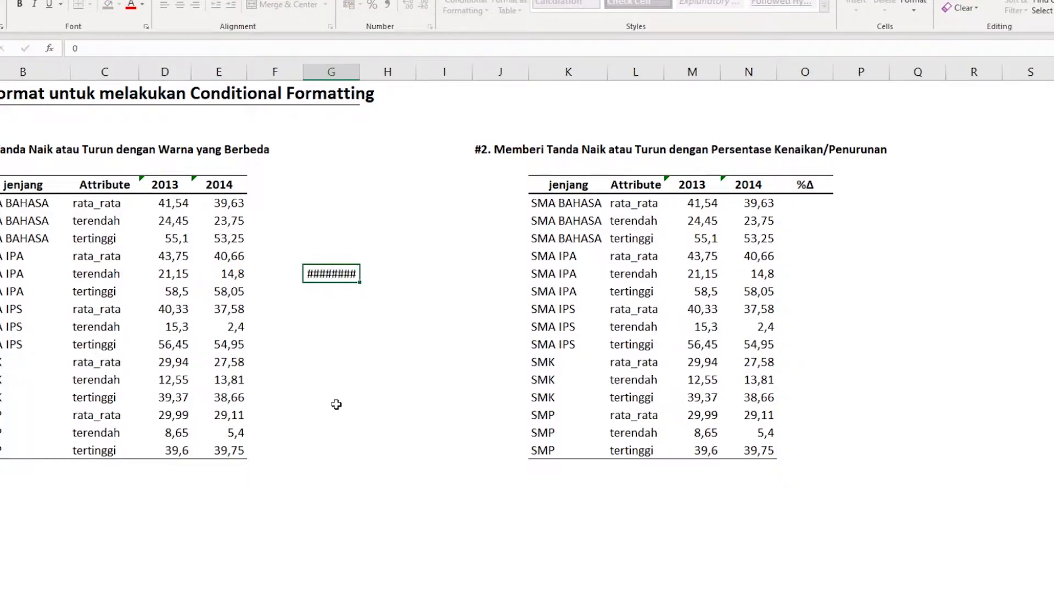
- Widen column G to fit its text and clear the contents of G11
left_click(357, 276)
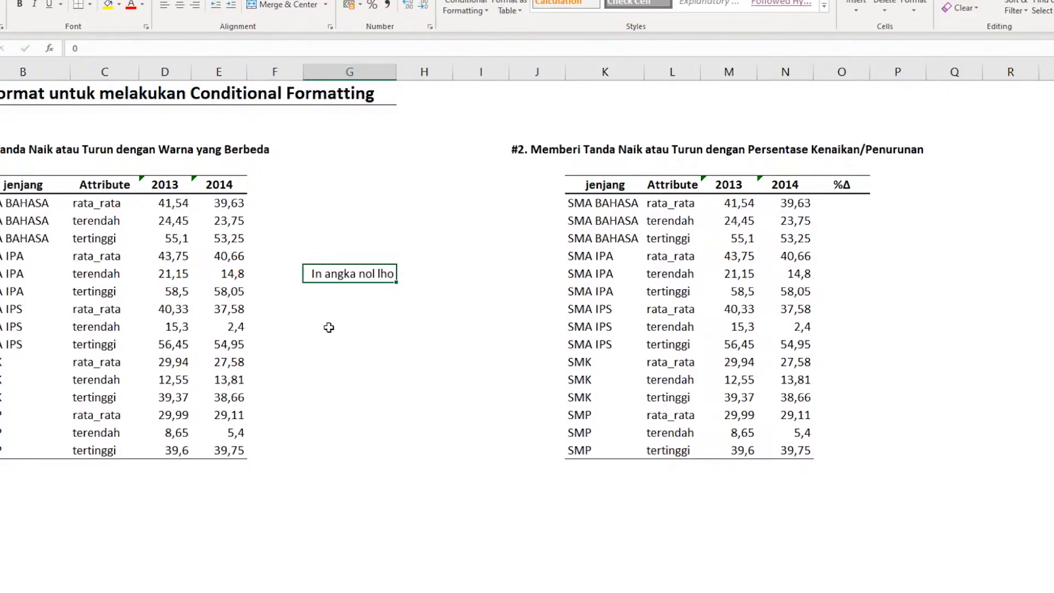
key("Delete")
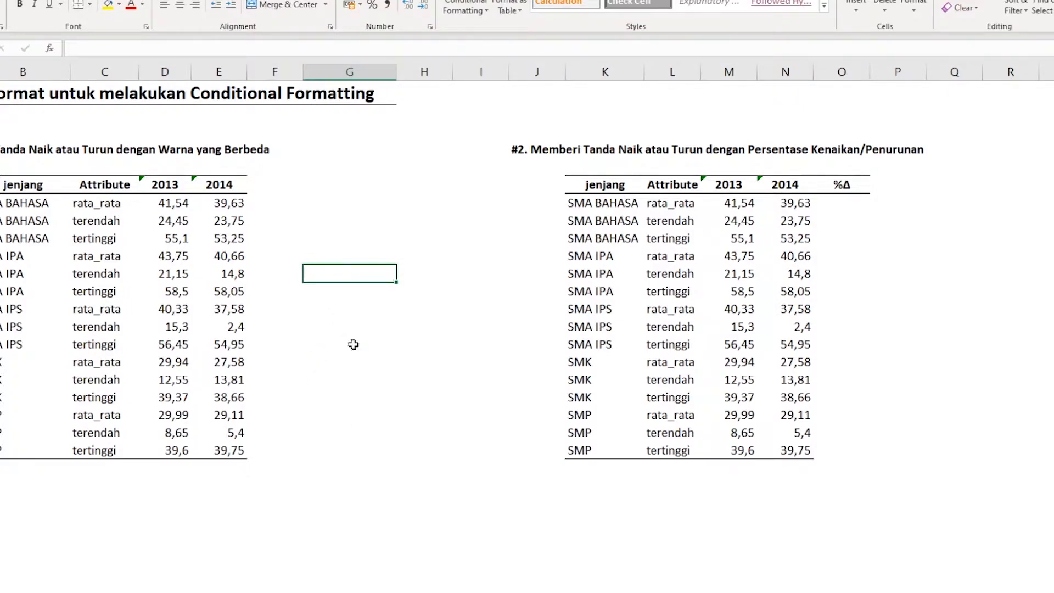
- Enter the formula =E7-D7 in cell F7 and fill it down to F21
left_click(275, 207)
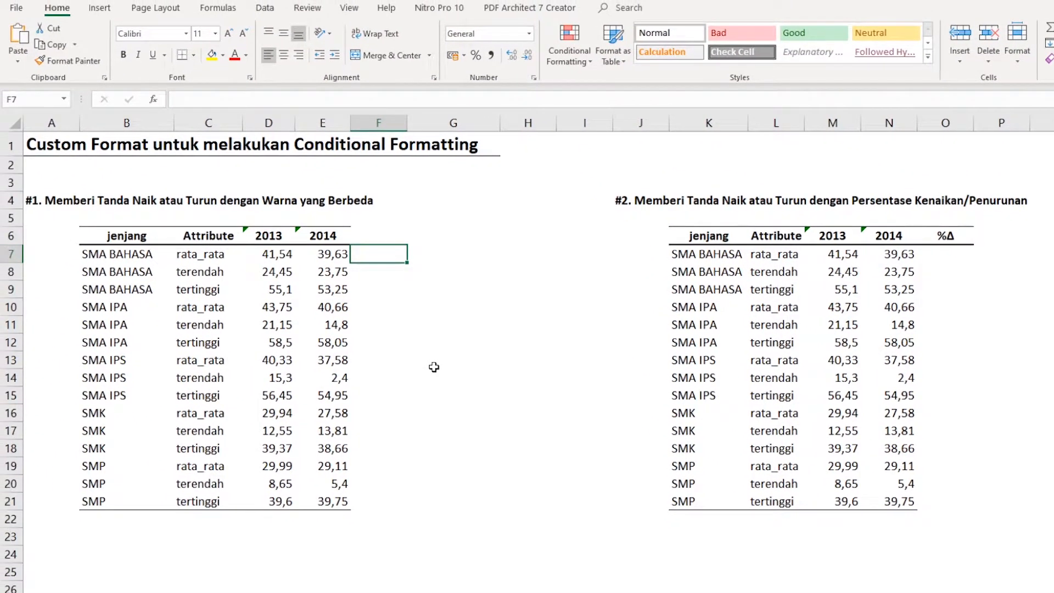
type("=")
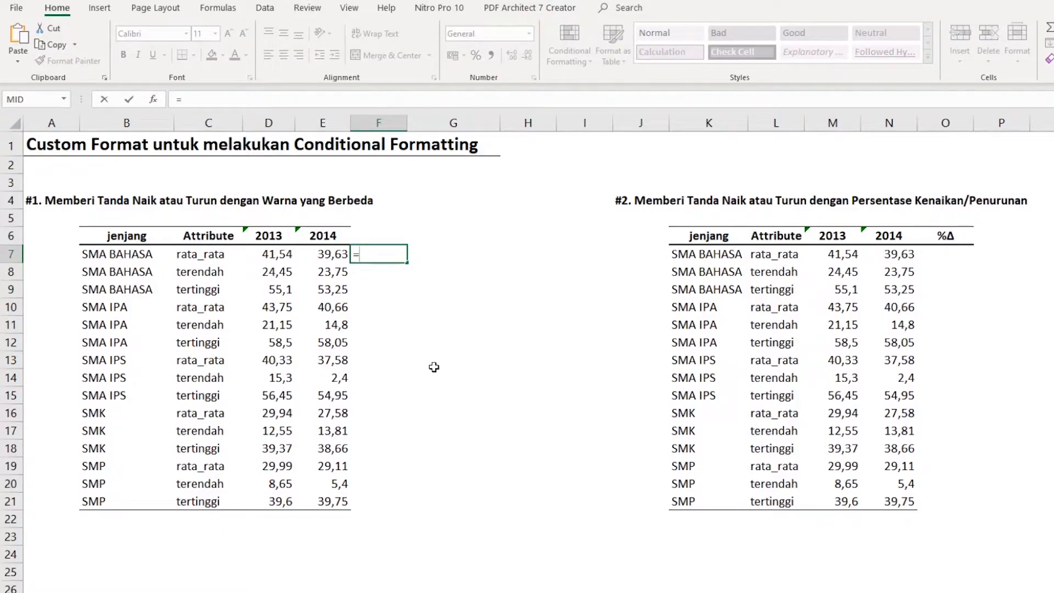
key("Left")
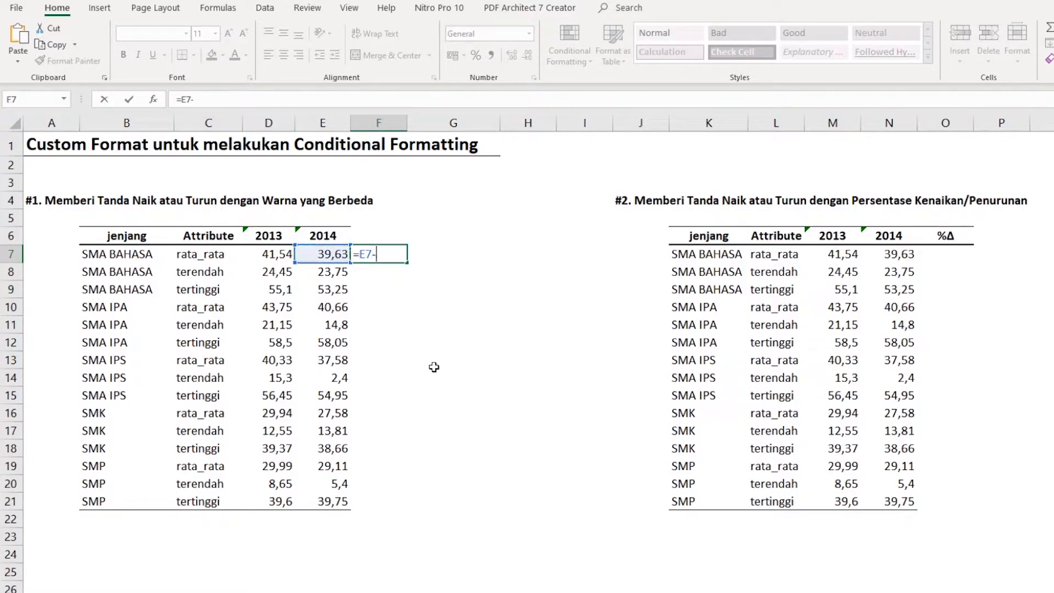
type("D7")
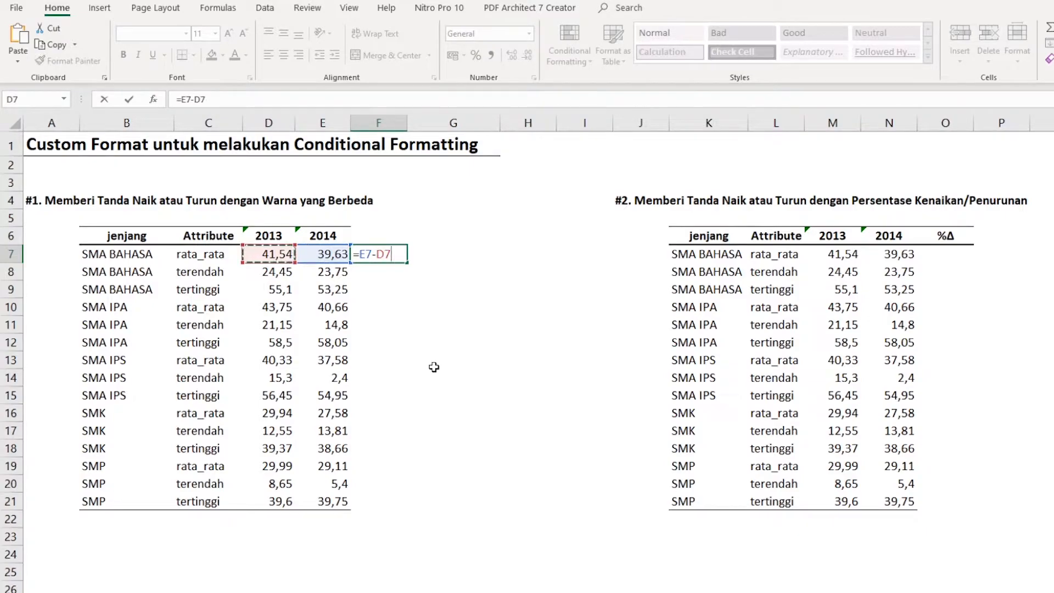
key("Return")
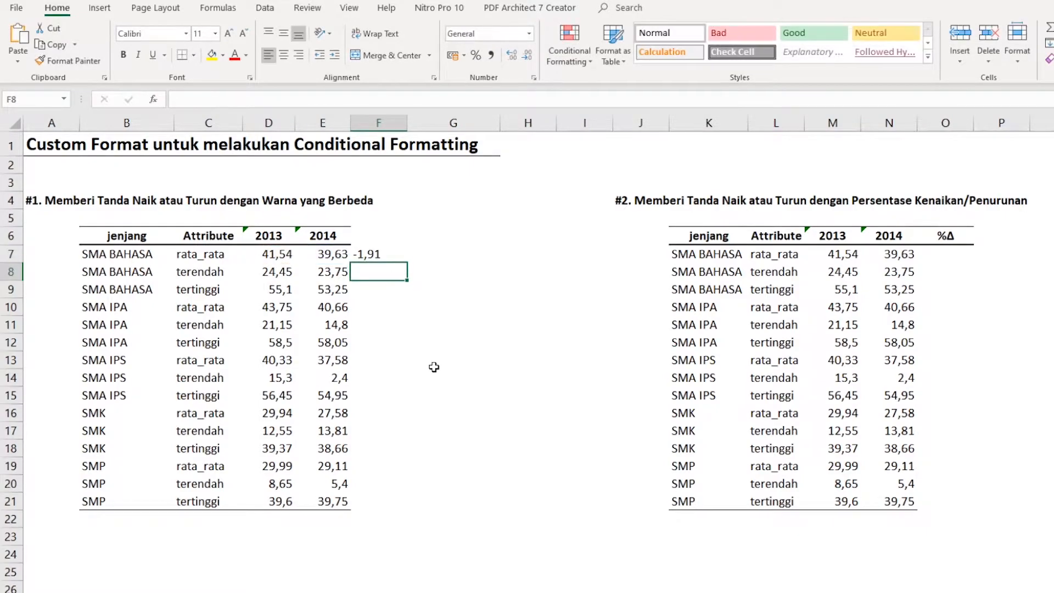
left_click(385, 254)
left_click_drag(406, 264, 394, 510)
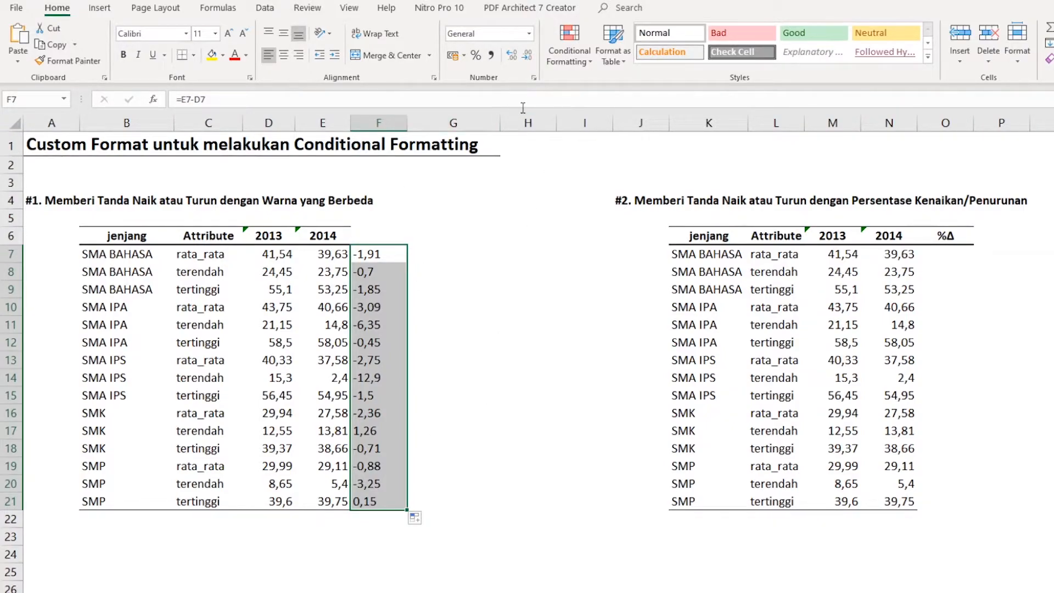
left_click(534, 78)
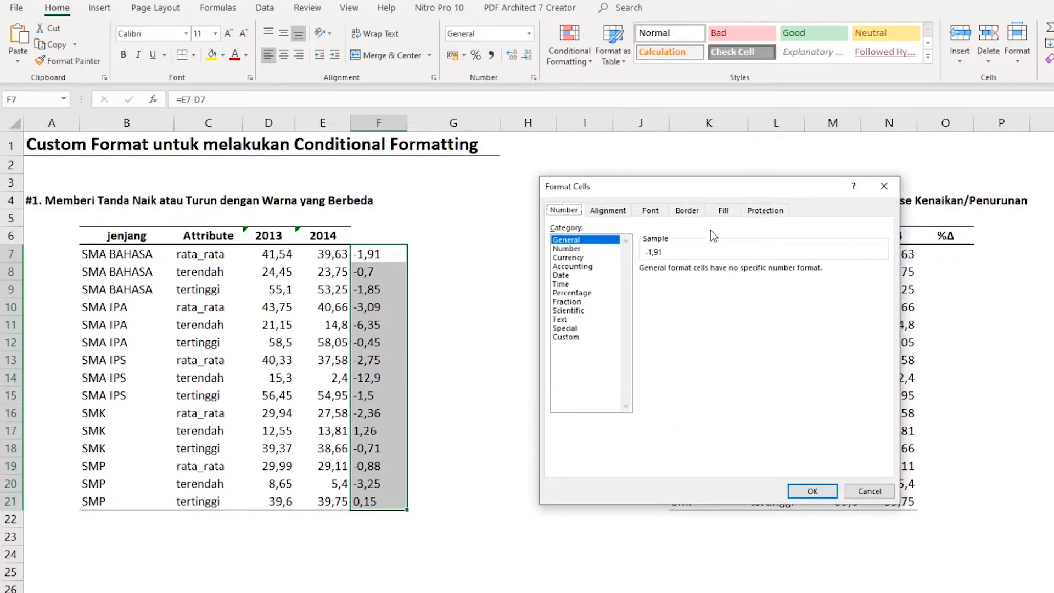
left_click_drag(673, 186, 614, 182)
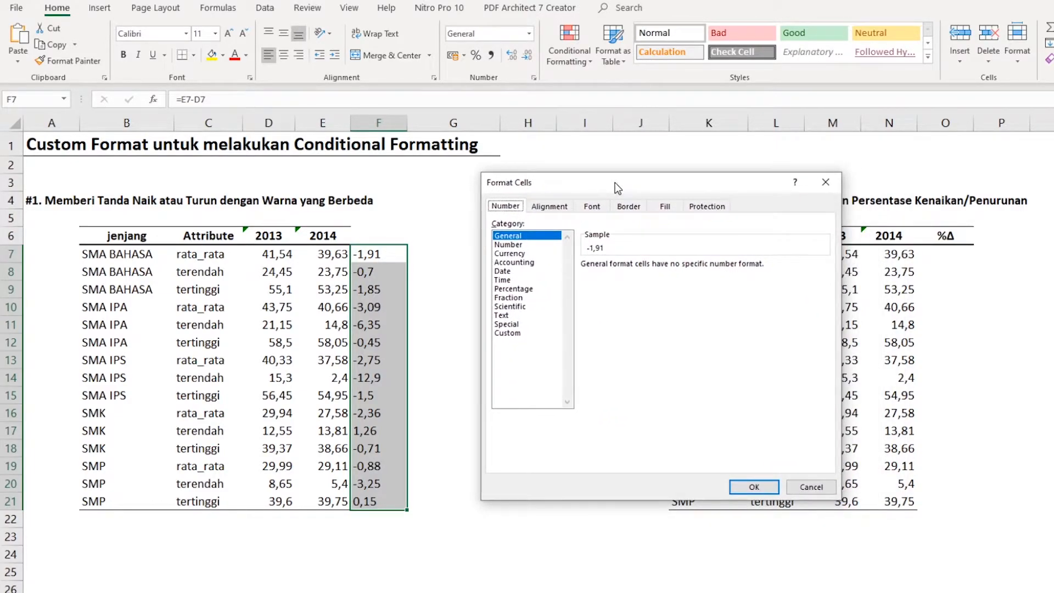
left_click(811, 487)
right_click(384, 333)
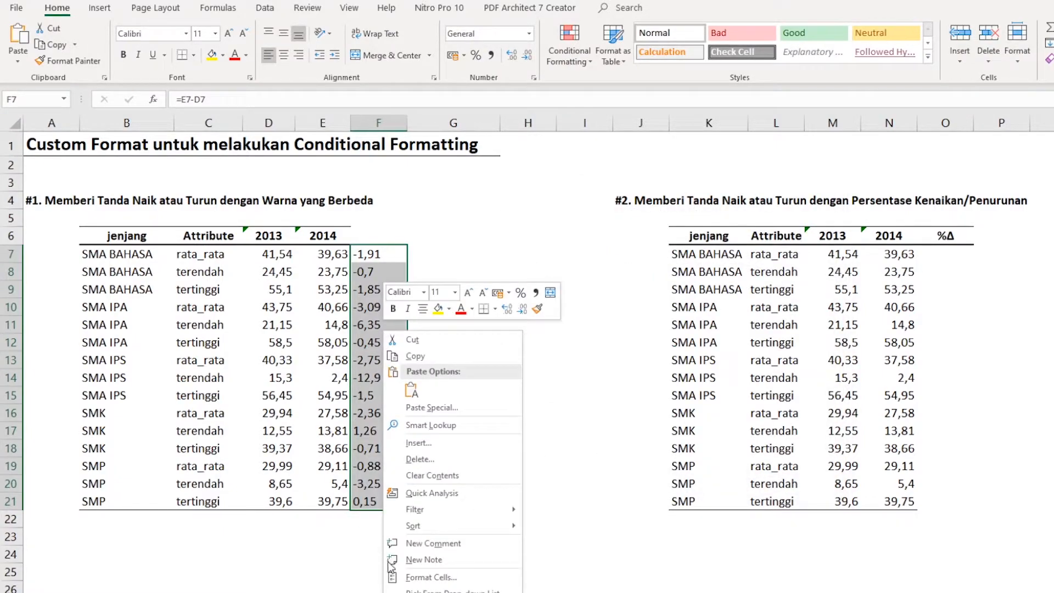
left_click(431, 577)
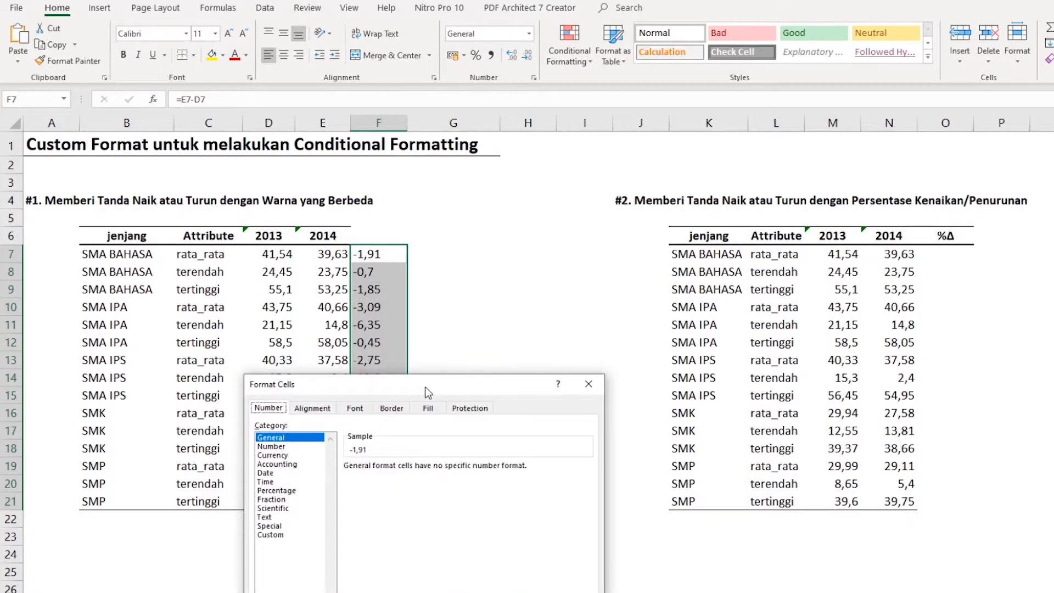
left_click_drag(428, 392, 645, 171)
left_click(499, 317)
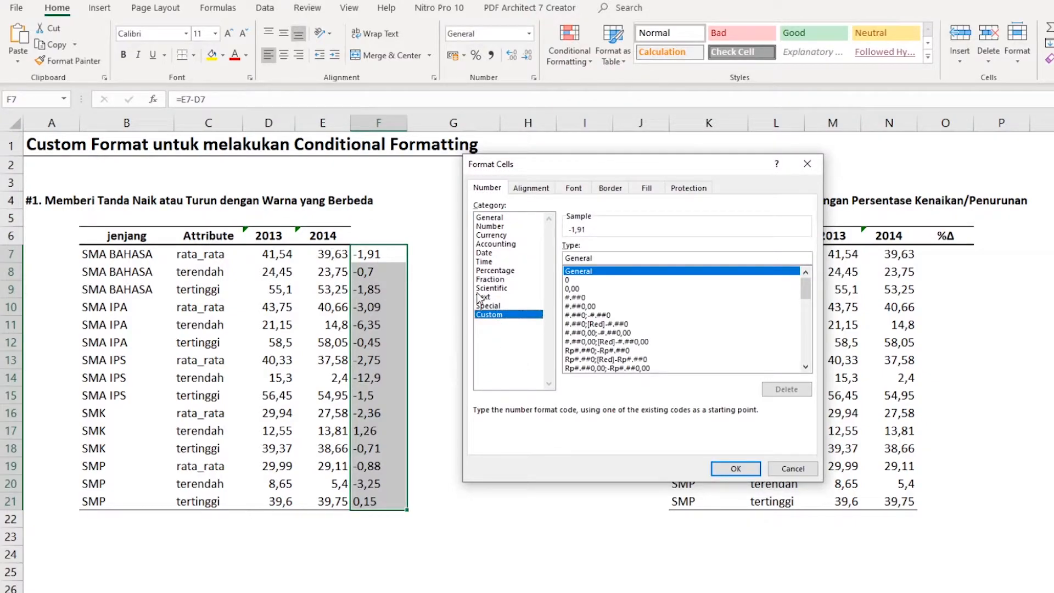
left_click(788, 471)
- Insert the Black Up-Pointing Triangle symbol from the Geometric Shapes subset into cell G7
left_click_drag(444, 254, 439, 376)
left_click(444, 256)
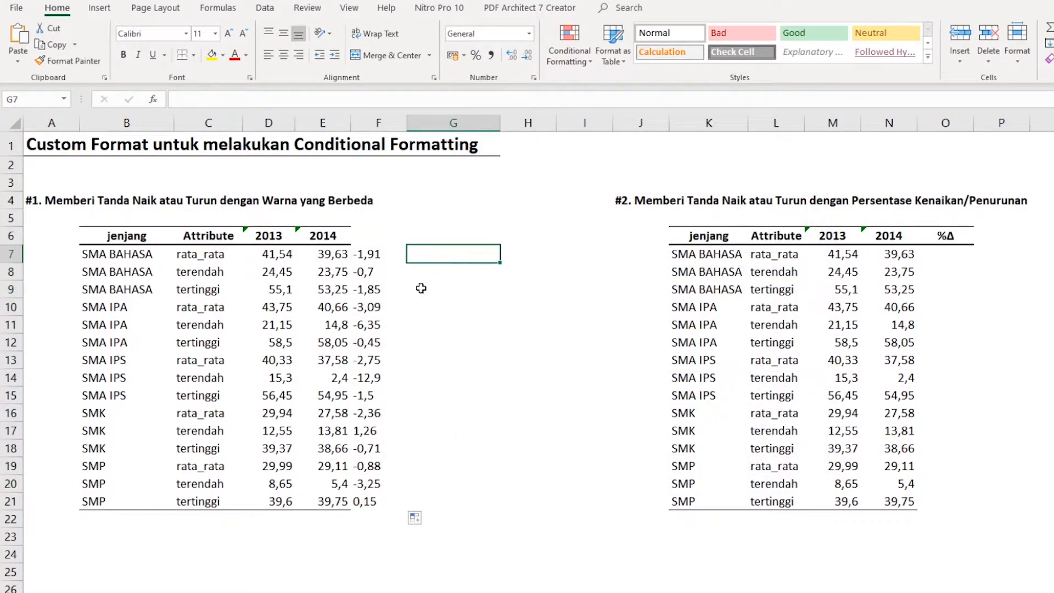
left_click(100, 8)
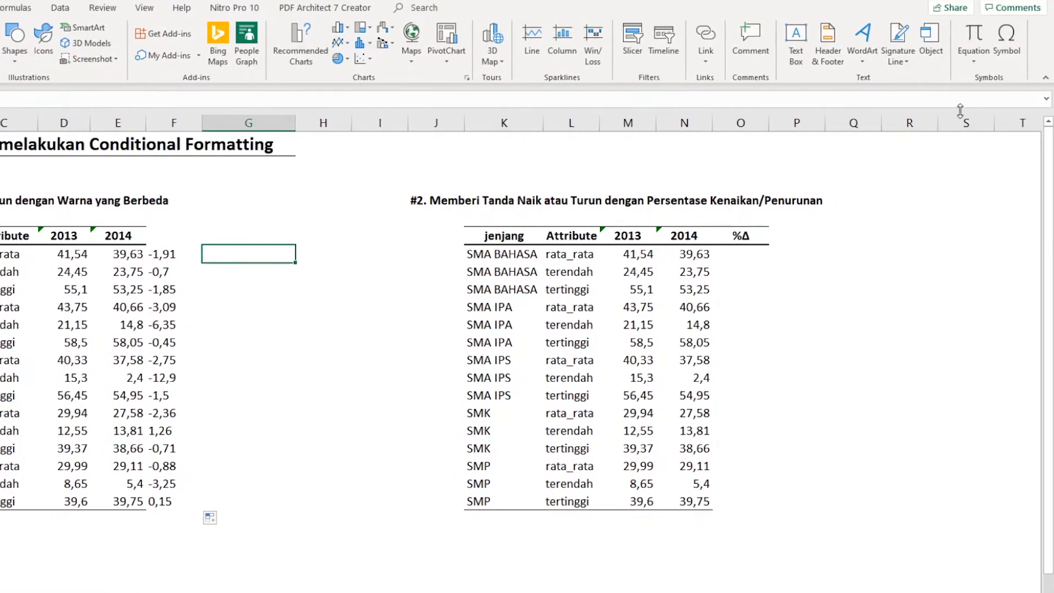
left_click(1007, 43)
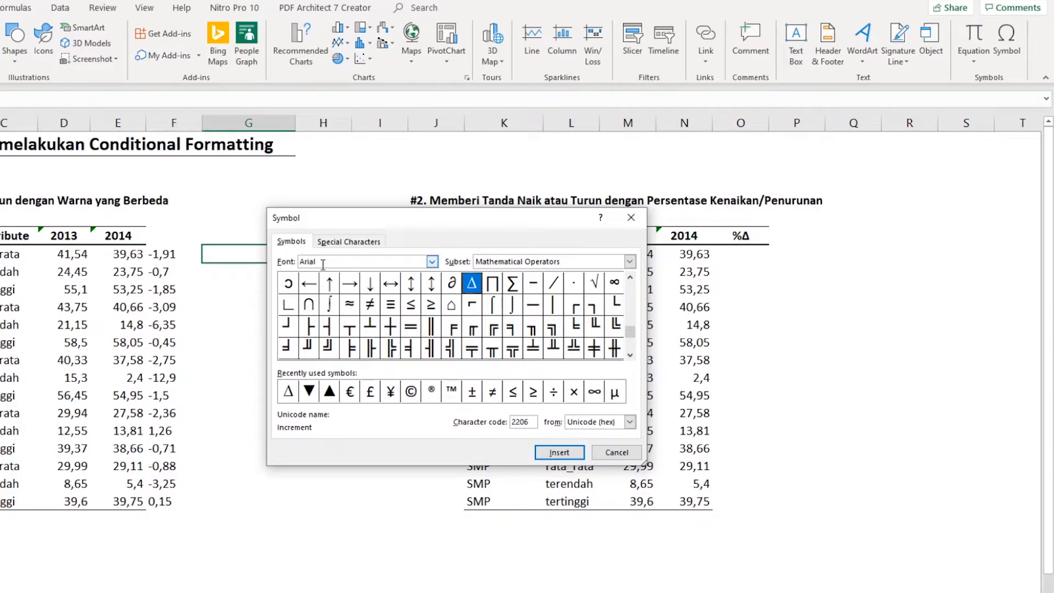
left_click(631, 261)
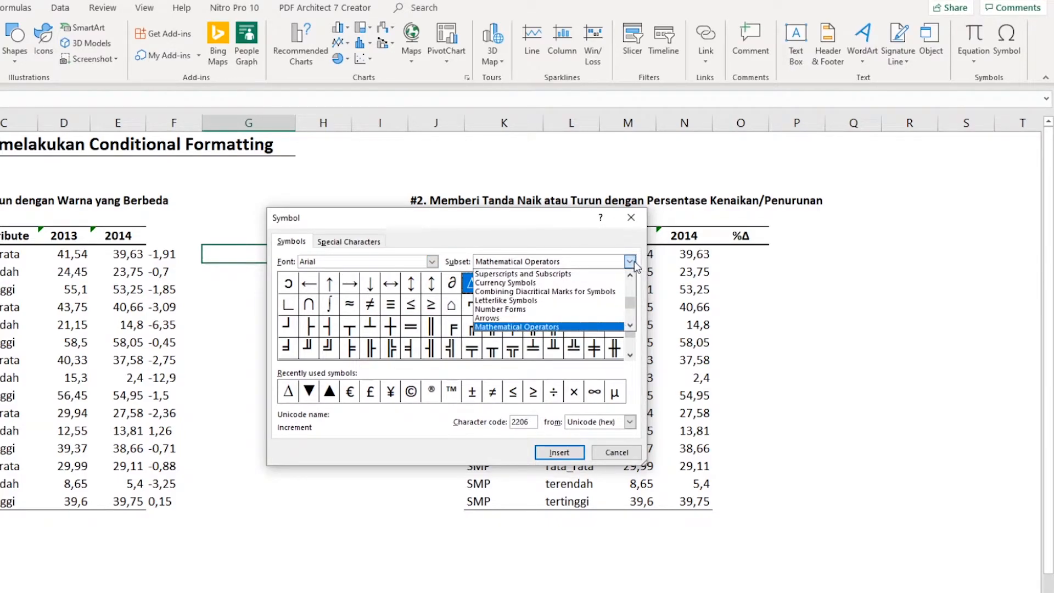
left_click(630, 325)
left_click(630, 326)
left_click(630, 325)
left_click(630, 326)
left_click(630, 325)
left_click(630, 326)
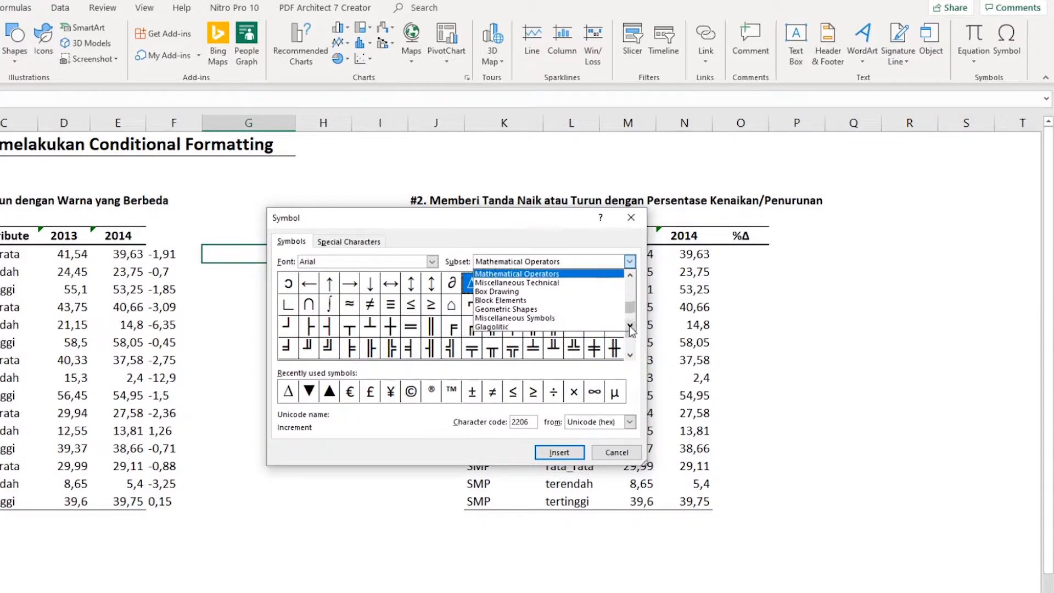
left_click(556, 311)
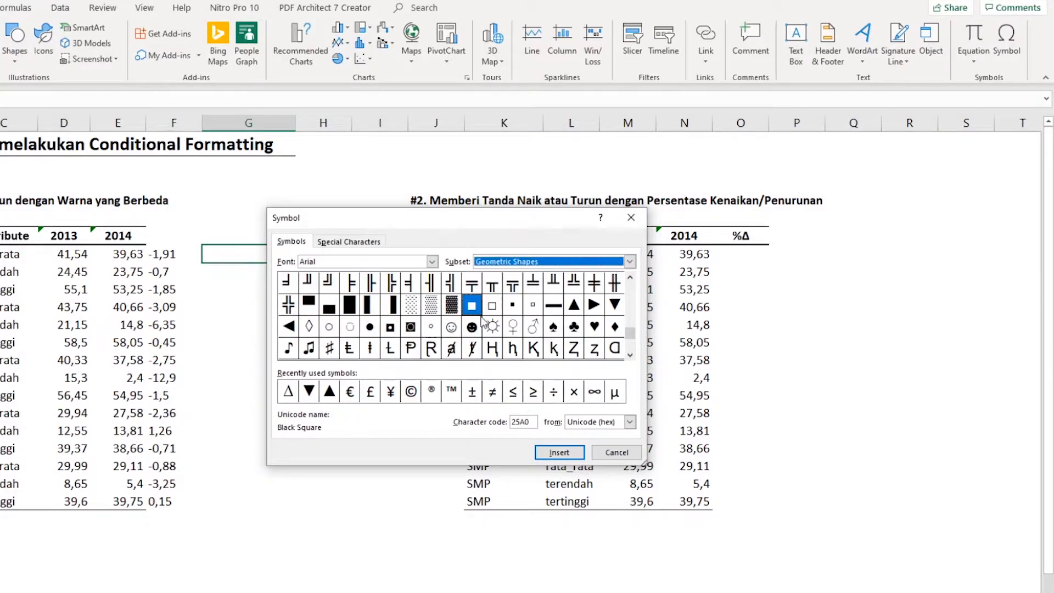
left_click(573, 306)
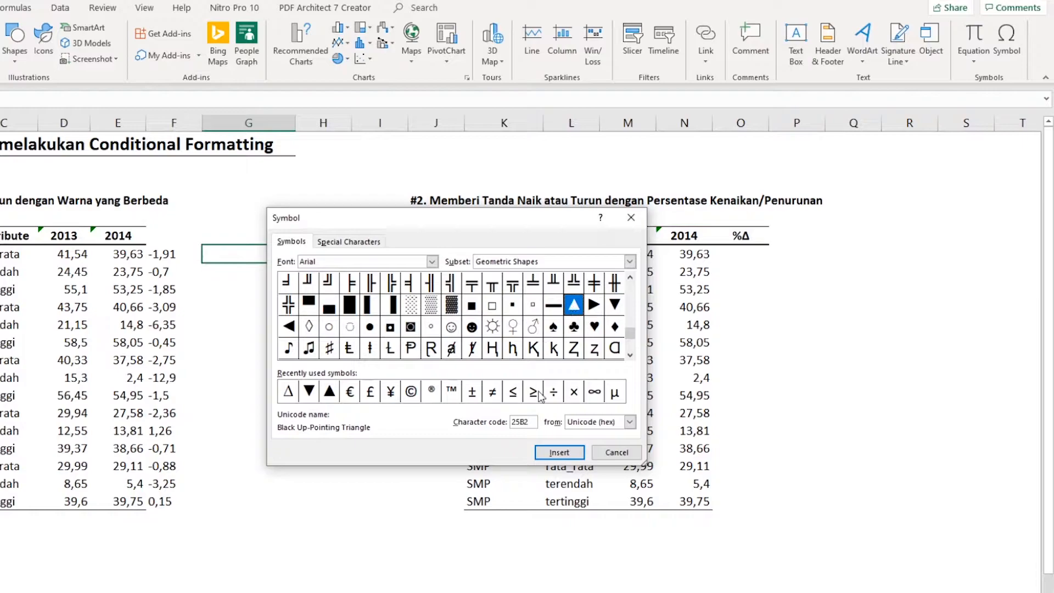
left_click(560, 453)
- Add the Black Down-Pointing Triangle symbol after the up triangle in G7 and finish inserting symbols
left_click(614, 305)
left_click(560, 452)
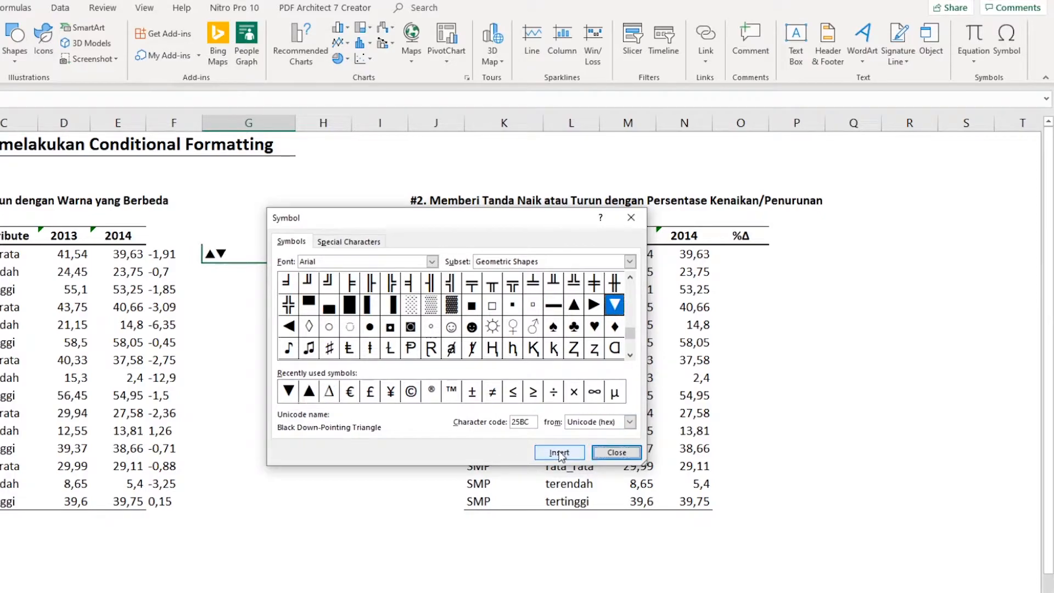
left_click(616, 452)
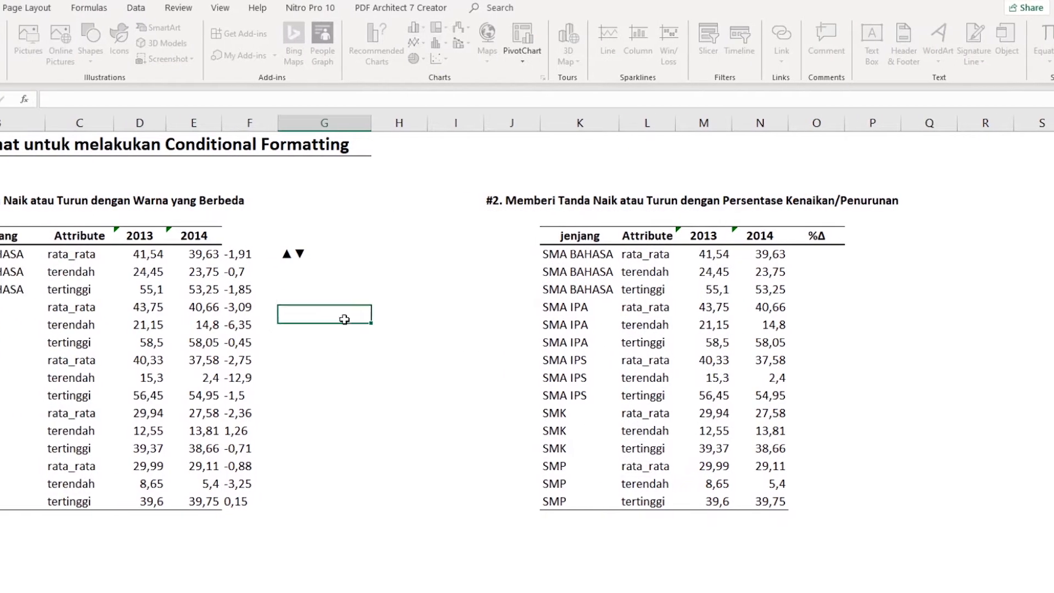
- Move the ▲▼ symbols from G7 to A3 and copy them as text from the cell's contents
key("ctrl+c")
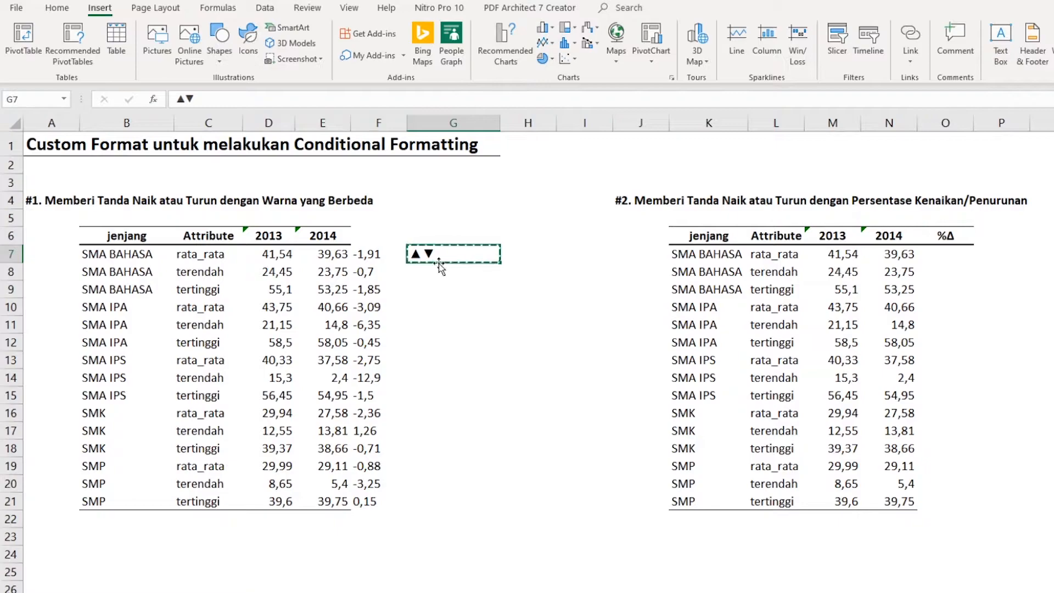
left_click(44, 182)
key("Return")
left_click_drag(204, 98, 174, 98)
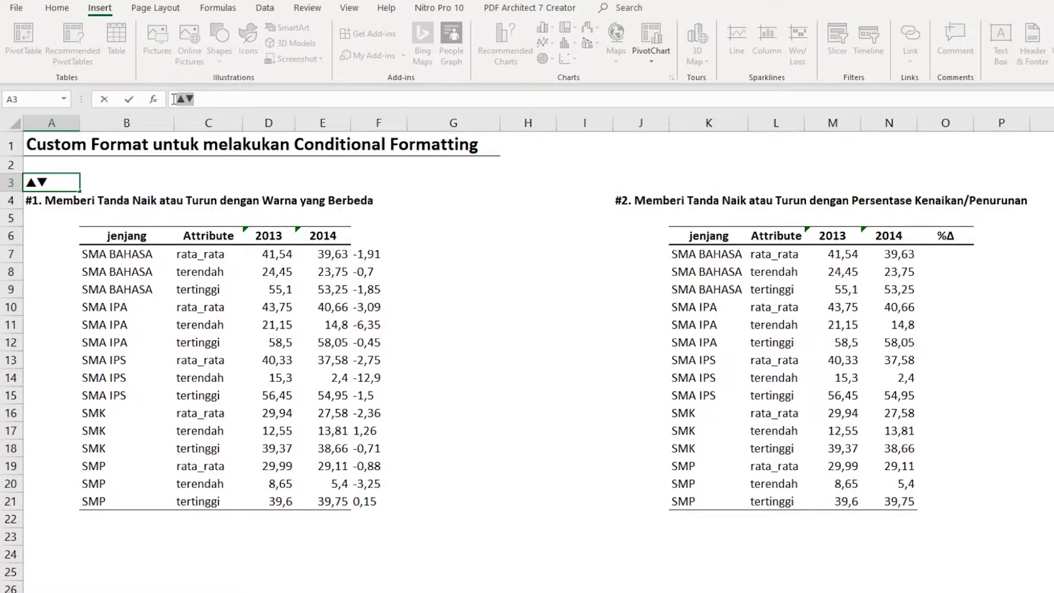
left_click(415, 260)
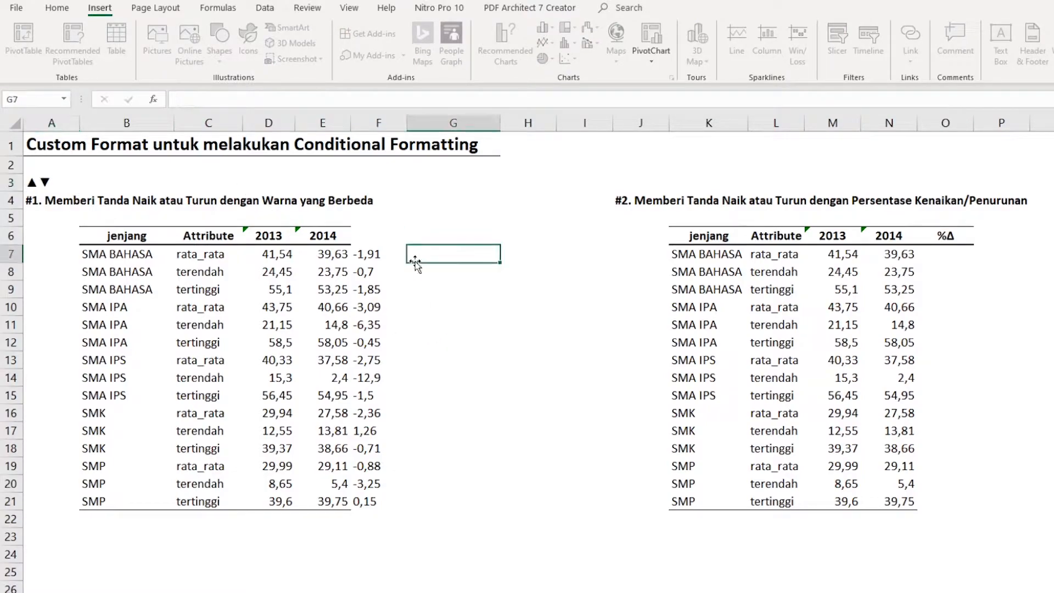
- Replace the General code with the copied ▲▼ symbols in the custom number format for F7:F21
left_click_drag(380, 254, 379, 501)
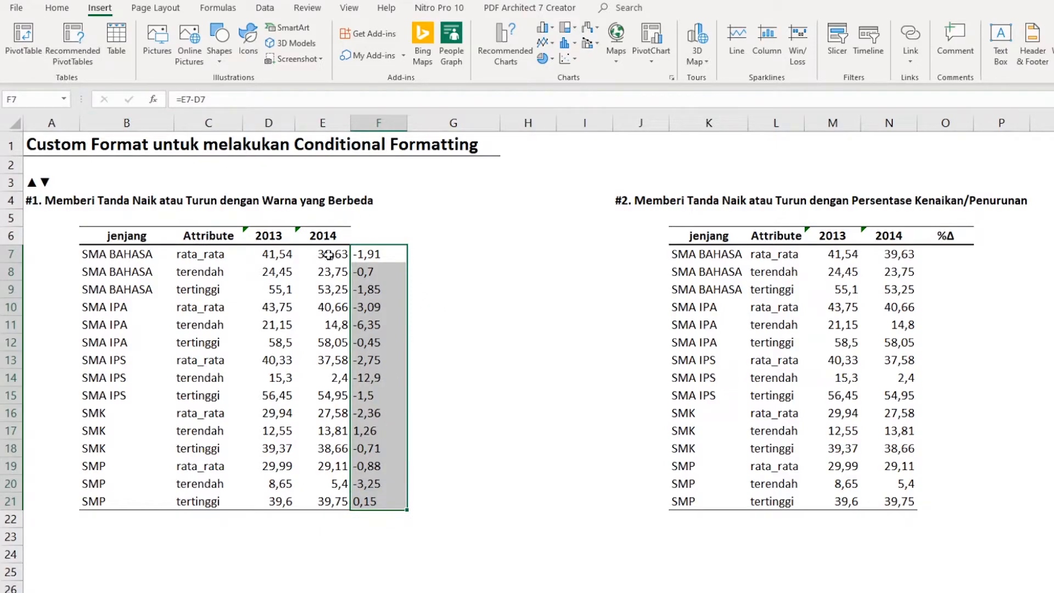
right_click(382, 324)
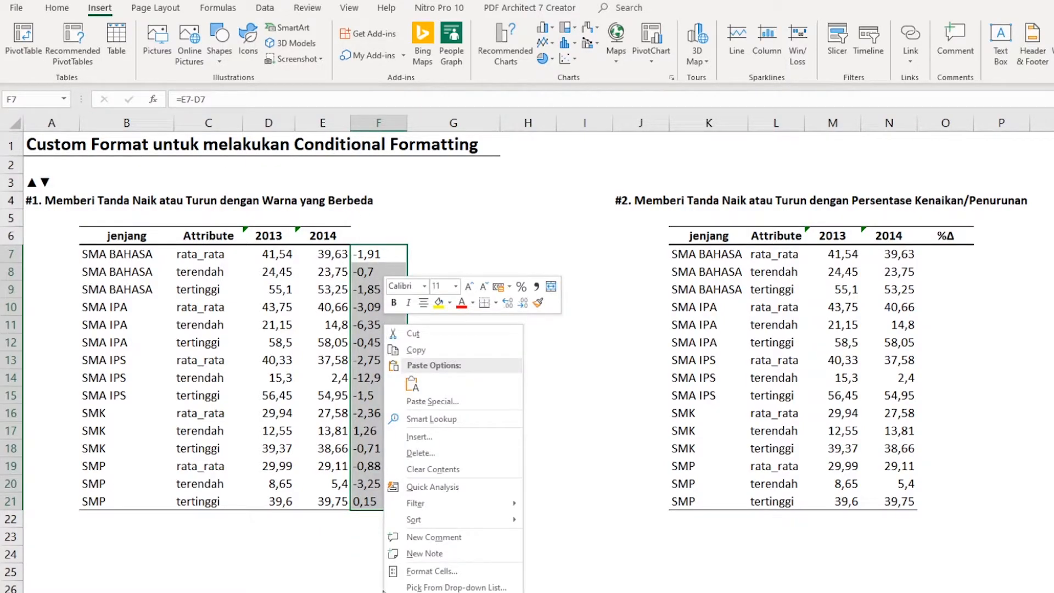
left_click(416, 573)
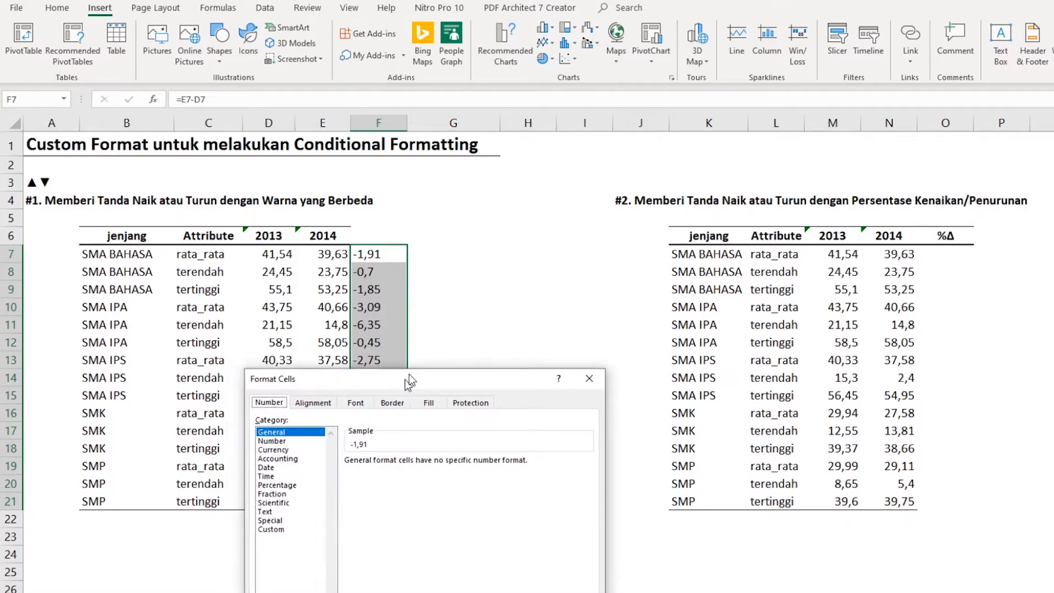
left_click_drag(400, 384, 516, 267)
left_click(396, 395)
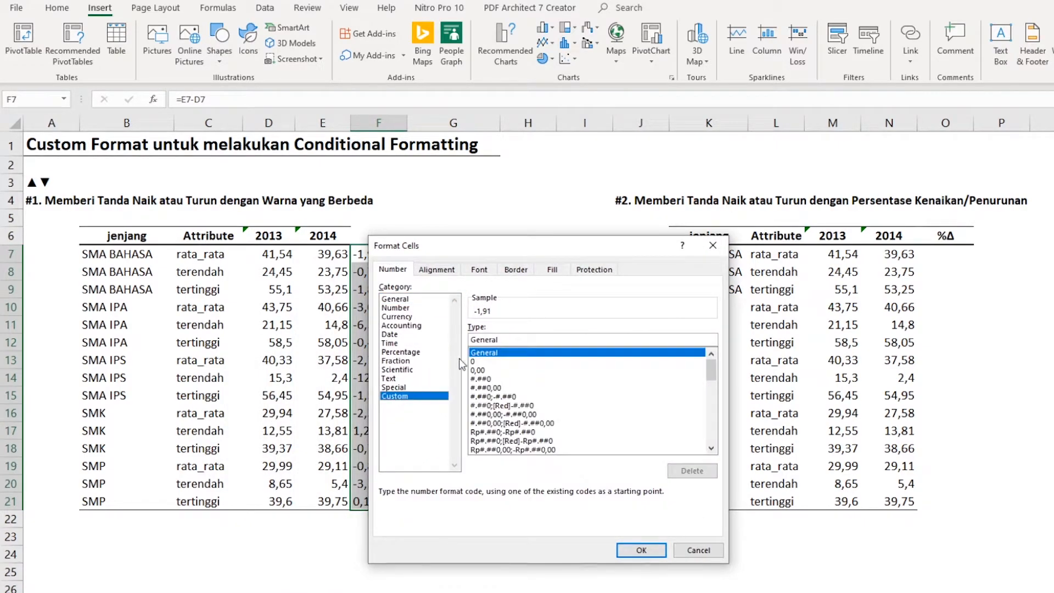
left_click_drag(511, 339, 473, 338)
key("ctrl+v")
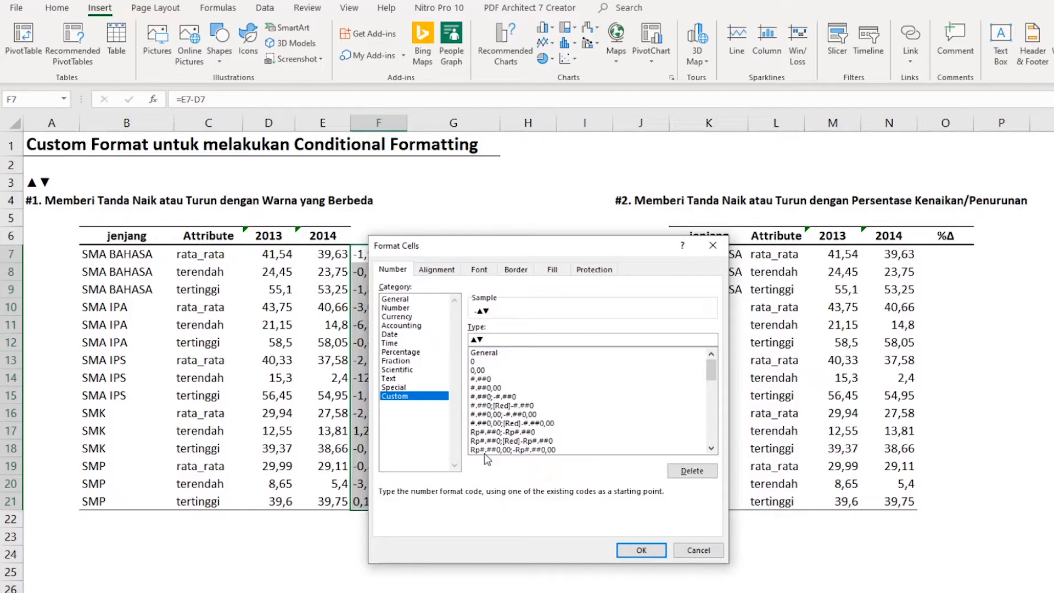
- Separate the format sections with semicolons as ▲;▼;; and apply the custom format to F7:F21
key("Home")
key("Right")
type(";")
type(";")
type(";")
left_click(641, 550)
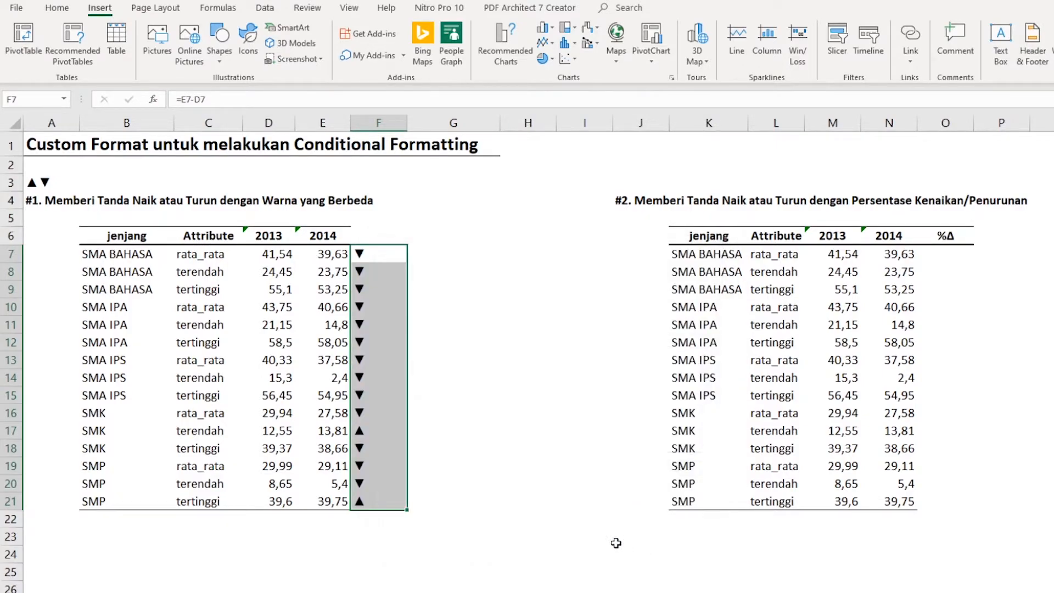
- Check the triangle markers in F7:F16, F17 and F21 against the 2013 and 2014 values
left_click(472, 248)
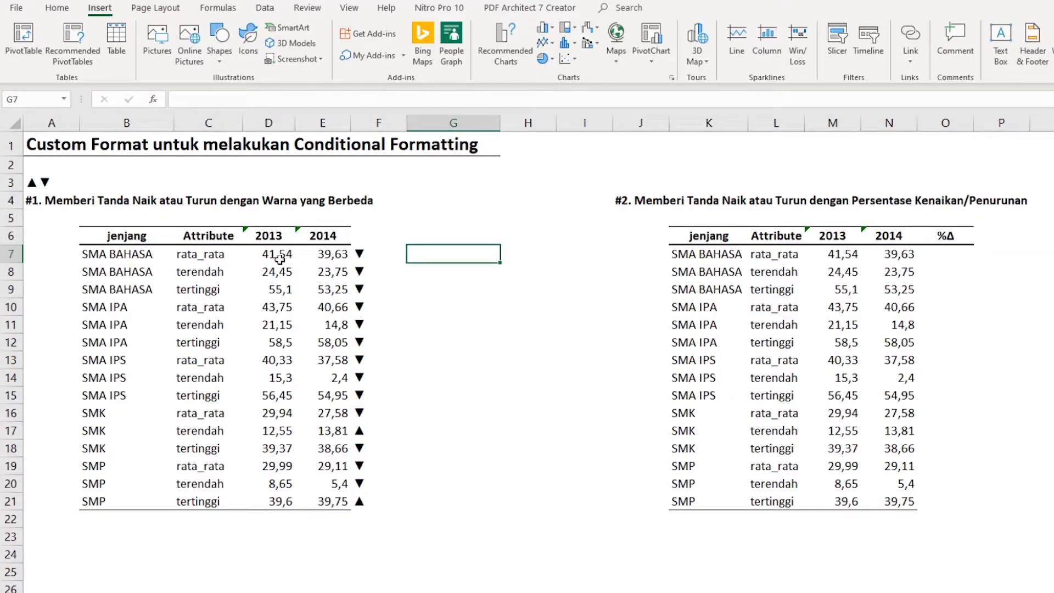
left_click_drag(362, 253, 372, 412)
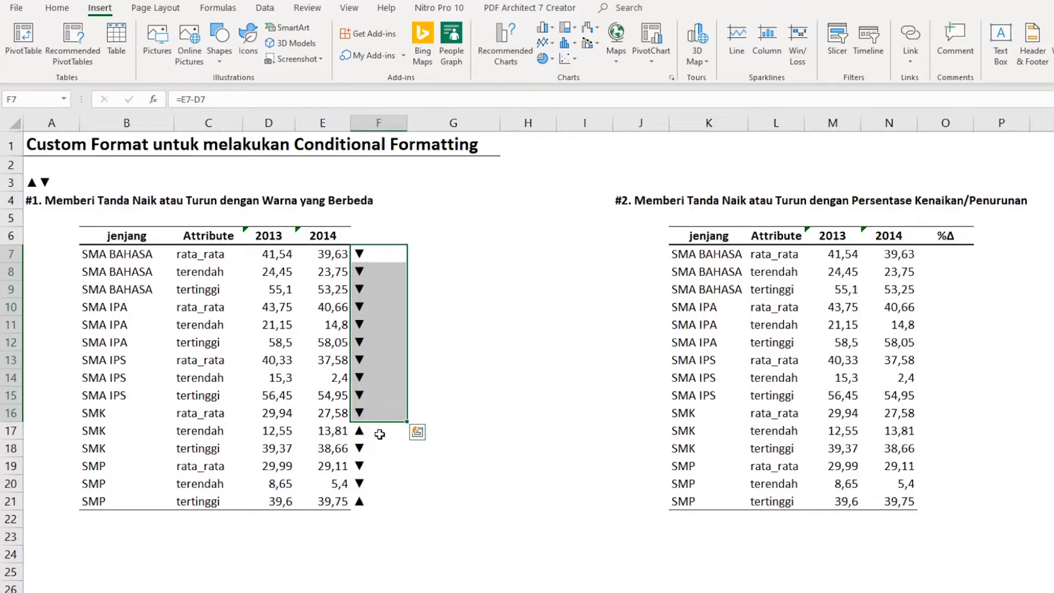
left_click(379, 435)
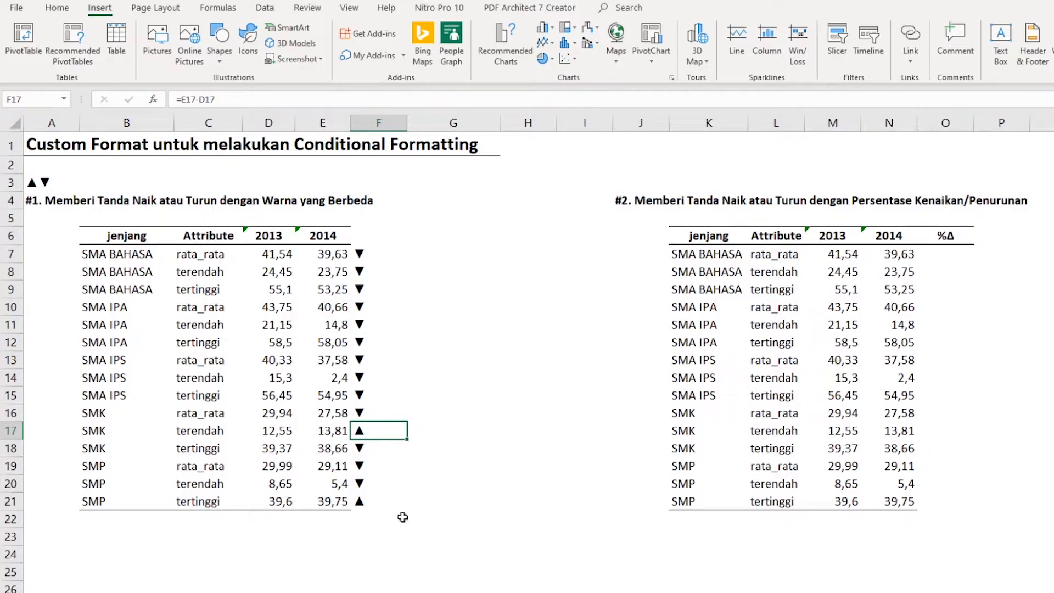
left_click(377, 501)
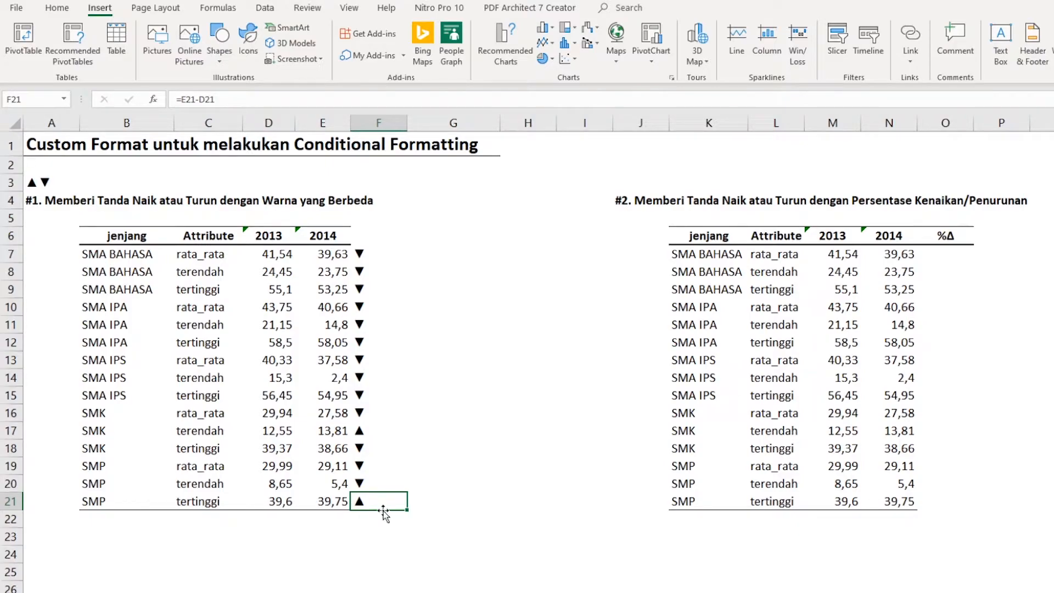
left_click(450, 451)
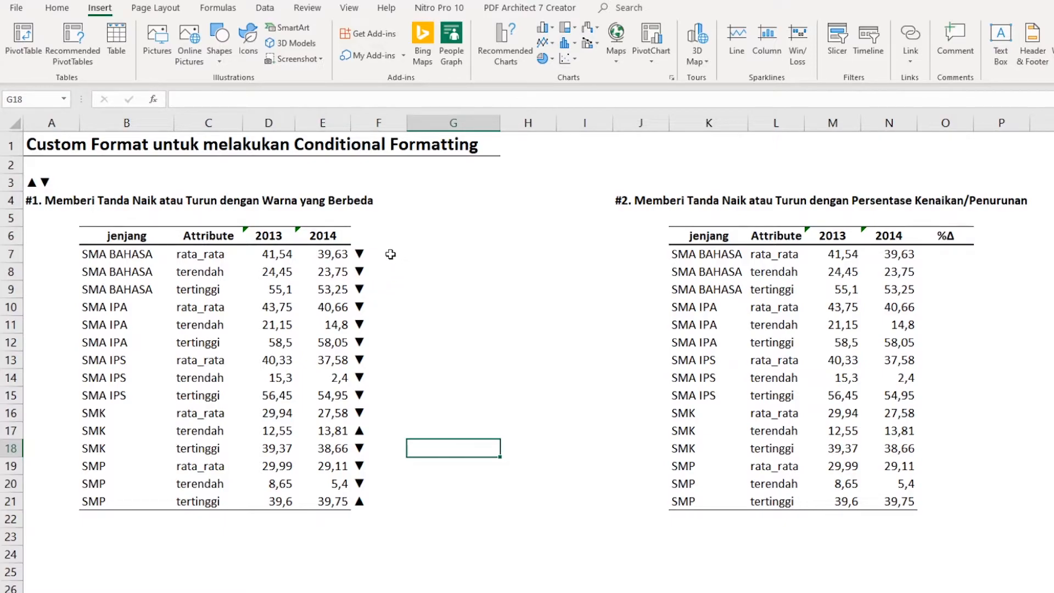
- Add the colour code [green] before the up triangle in the custom number format of F7:F21
left_click_drag(383, 257, 361, 500)
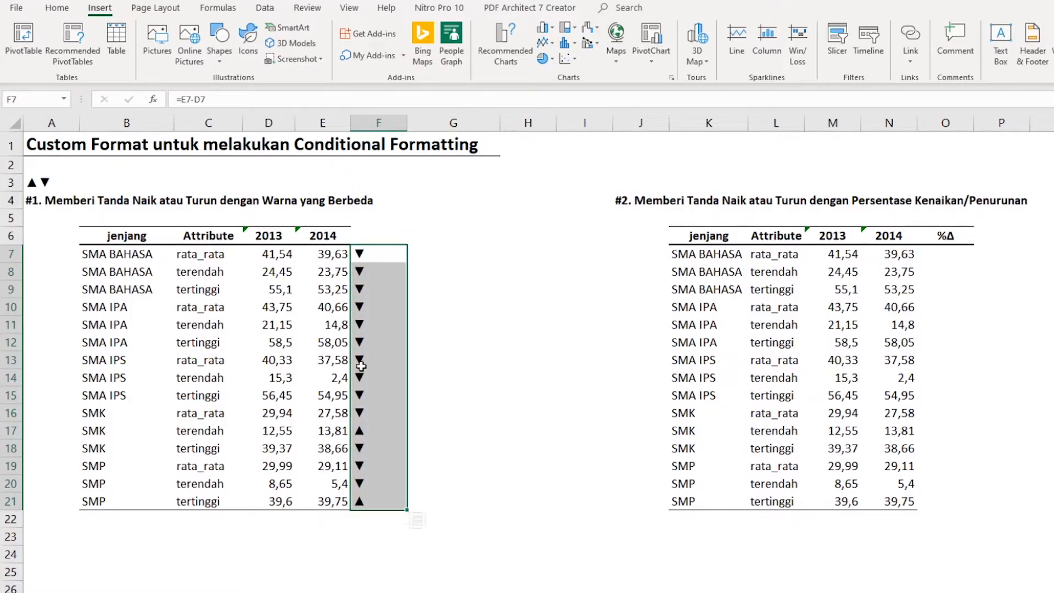
right_click(373, 352)
left_click(453, 584)
left_click_drag(467, 380, 647, 193)
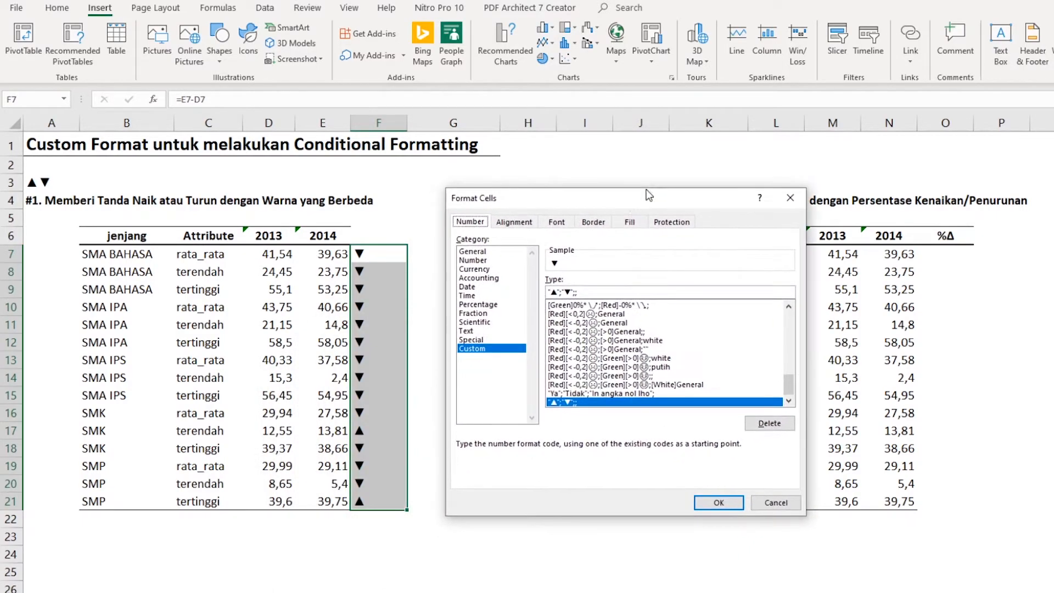
left_click(549, 292)
type("[")
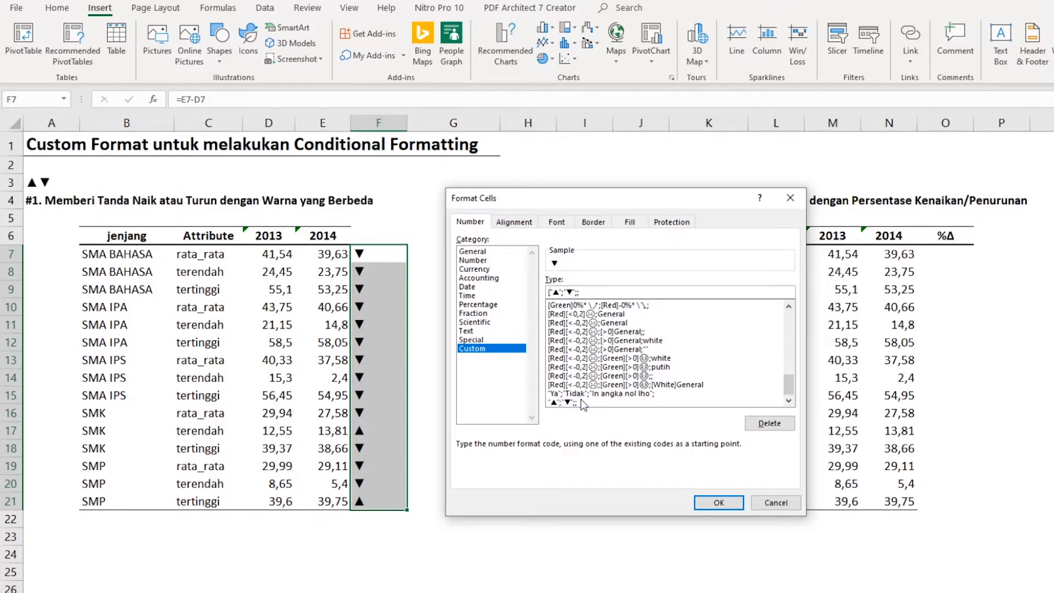
type("green]")
- Add the colour code [red] before the down triangle in the custom format and apply it
key("Right")
key("Right")
key("Right")
key("Right")
type("[red]")
left_click(727, 502)
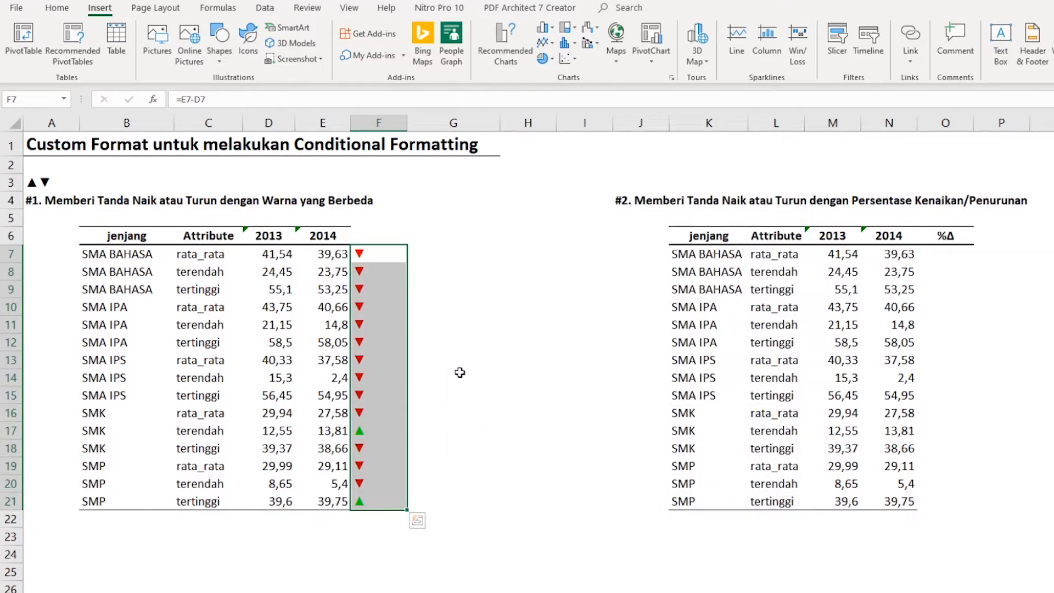
- Examine the %Δ formula in O7 of the completed example and return to the empty O7 in the working sheet
left_click(463, 288)
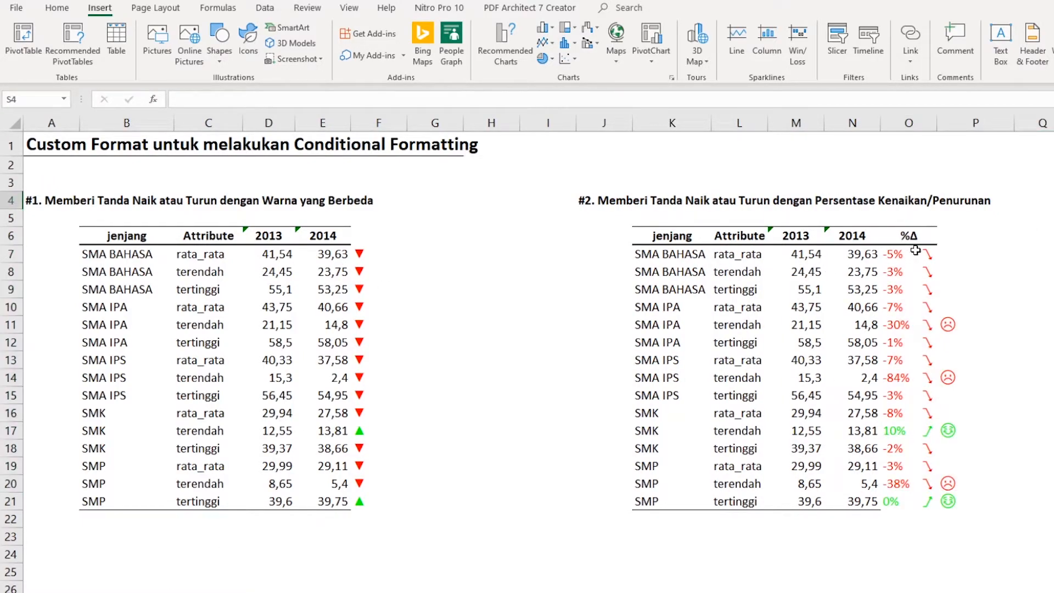
left_click(898, 250)
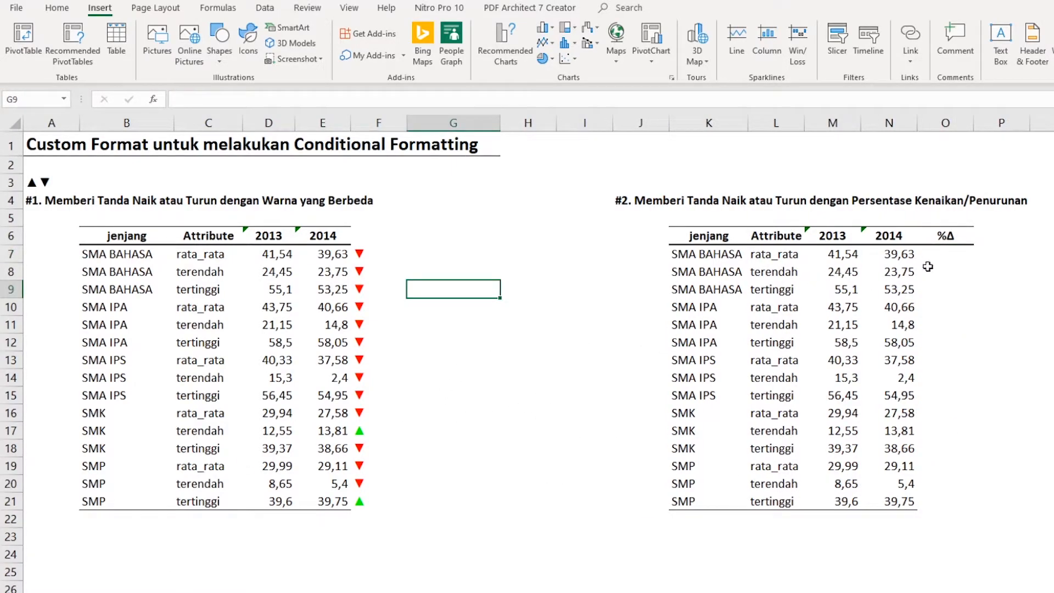
left_click(936, 254)
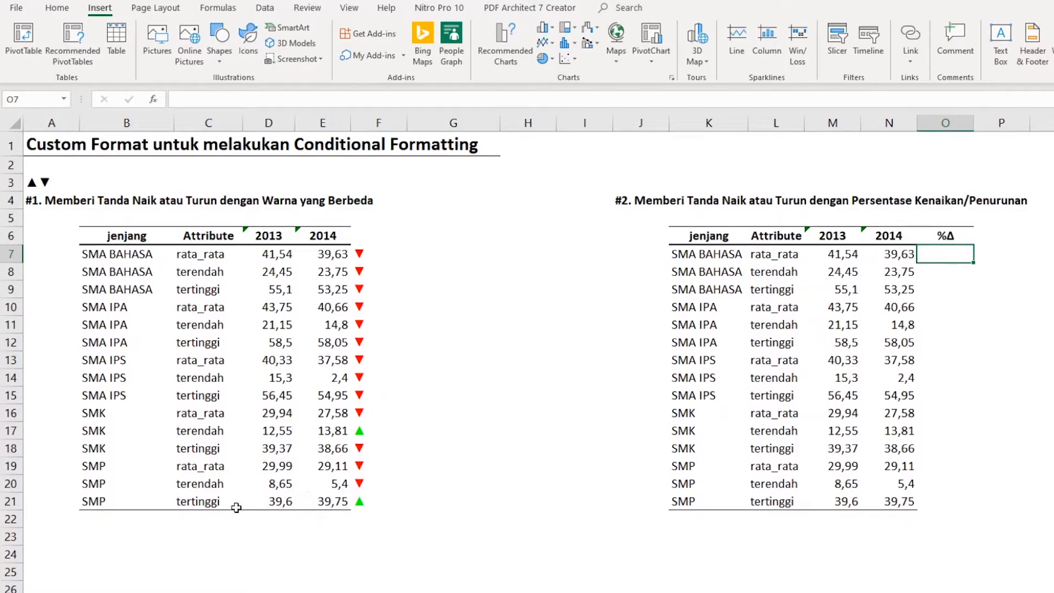
- Enter the formula =UNICHAR(A33) in B33, beside the code 9785 in the Simbol Unichar list
scroll(212, 520, "down", 4)
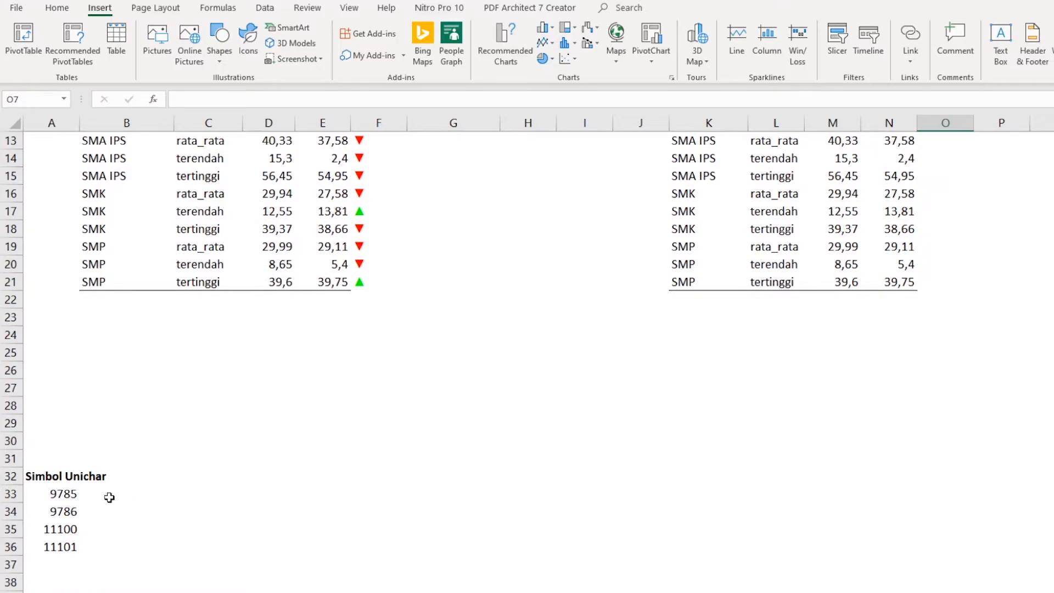
scroll(150, 480, "down", 2)
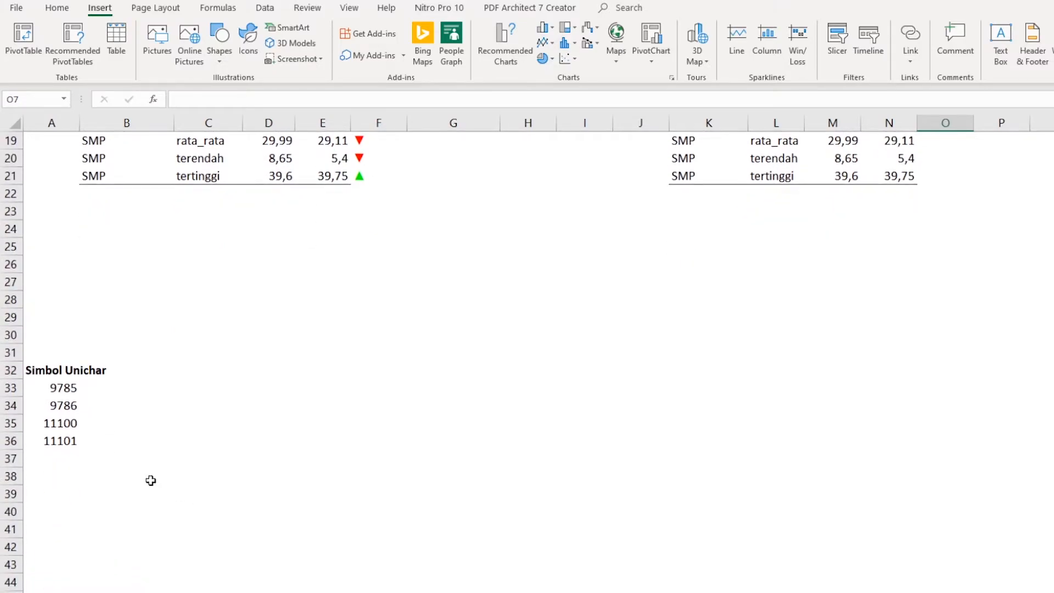
left_click(144, 387)
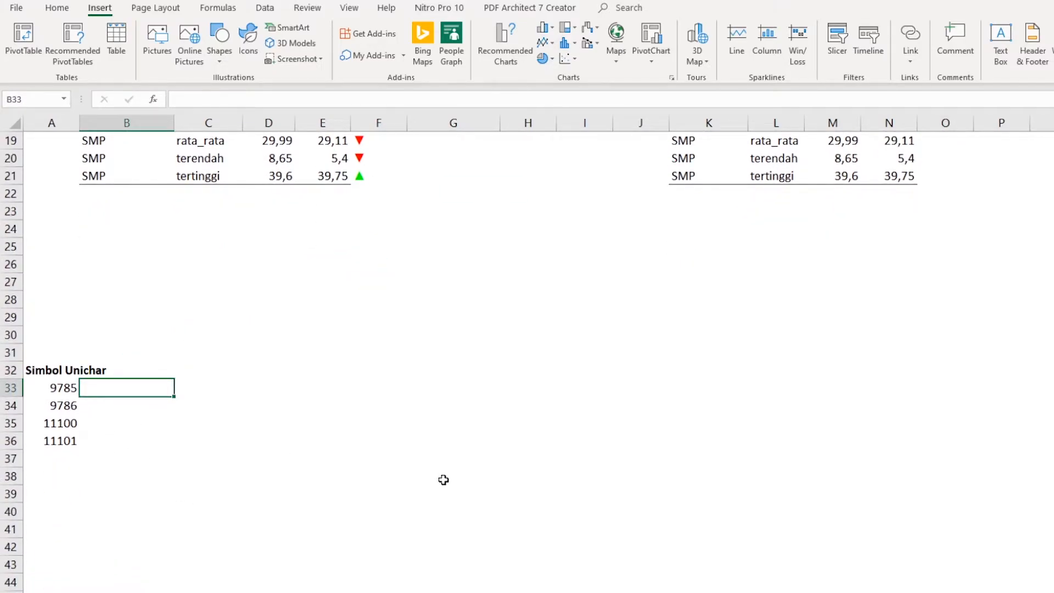
type("=unic")
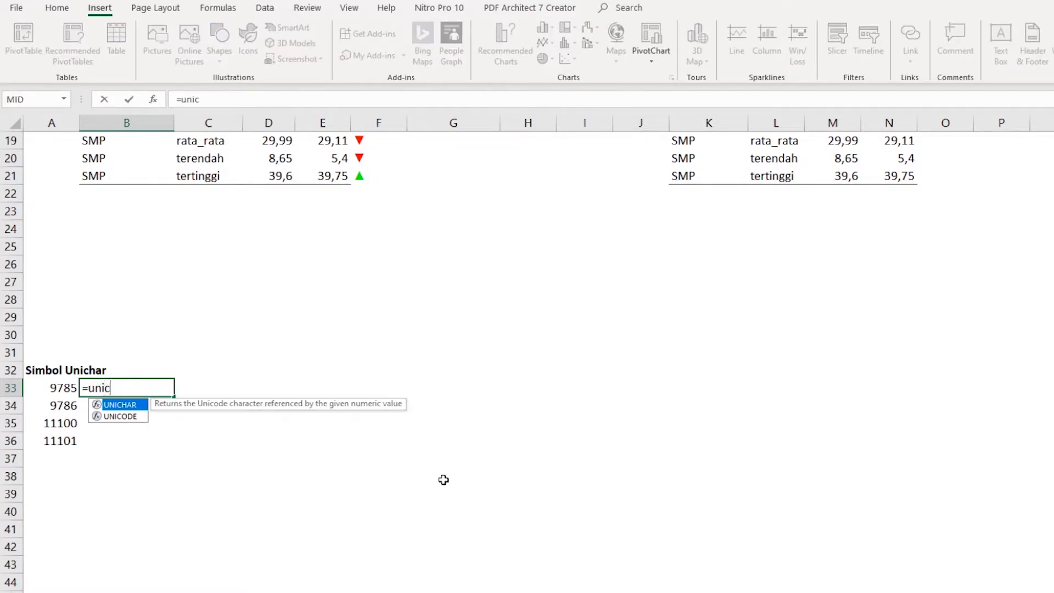
type("har(")
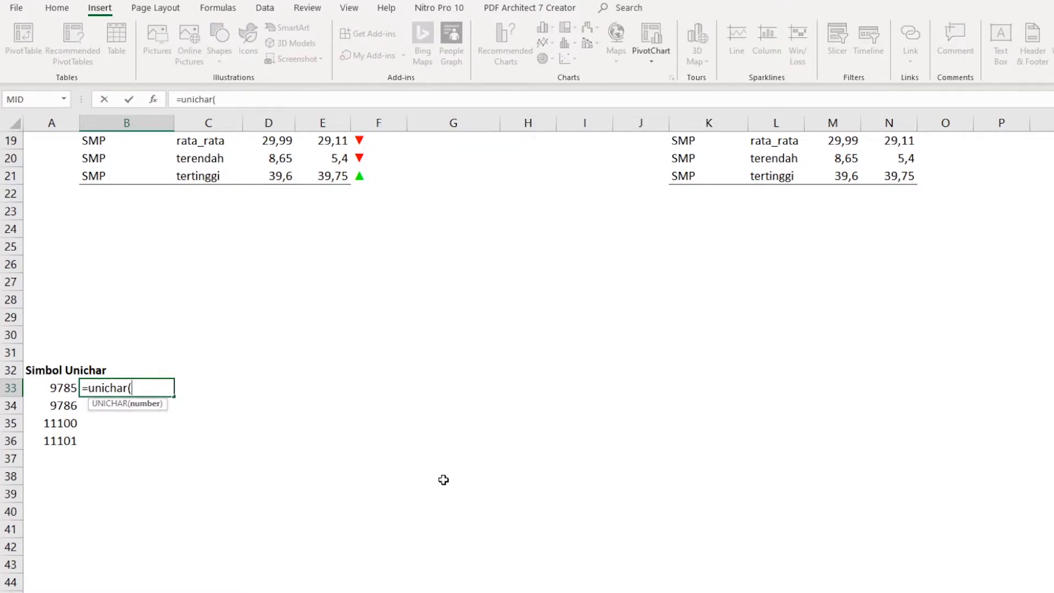
key("Left")
type(")")
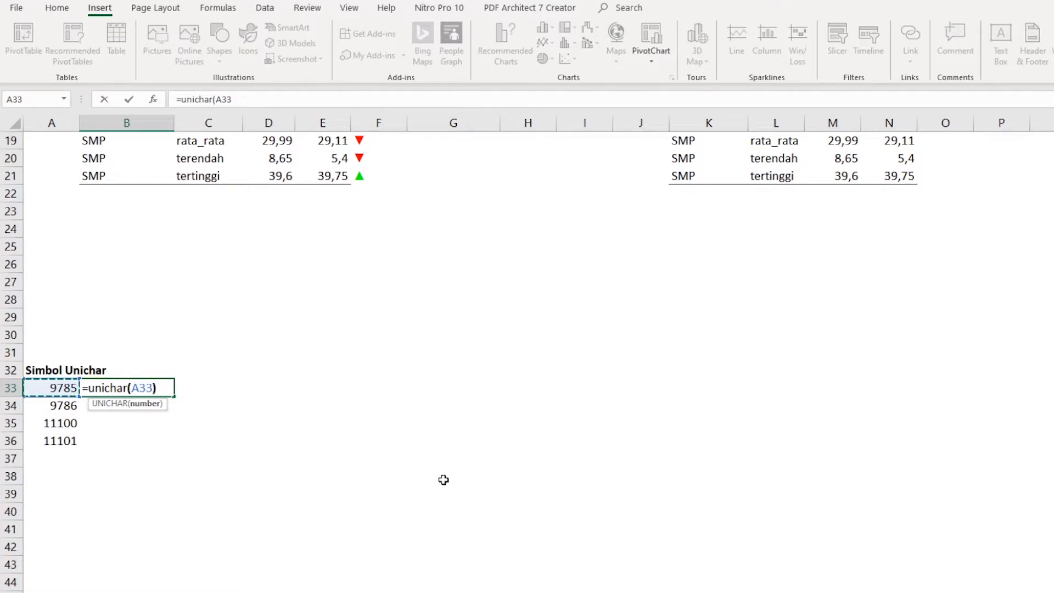
key("Return")
- Copy the UNICHAR formula from B33 down to B34:B36 and check the symbol in each cell
key("Up")
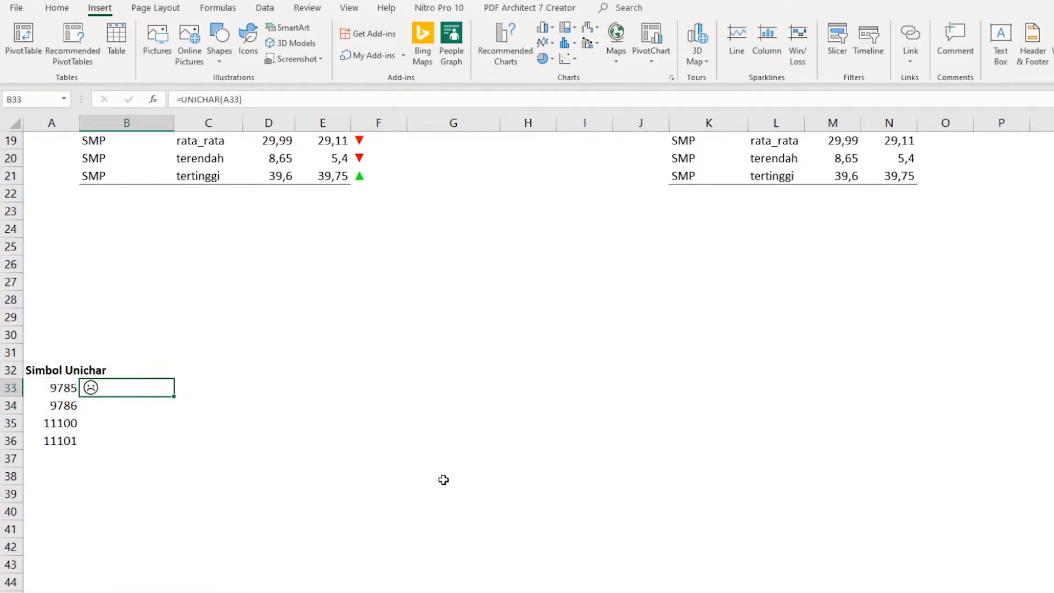
key("ctrl+c")
key("Down")
key("shift+Down")
key("shift+Down")
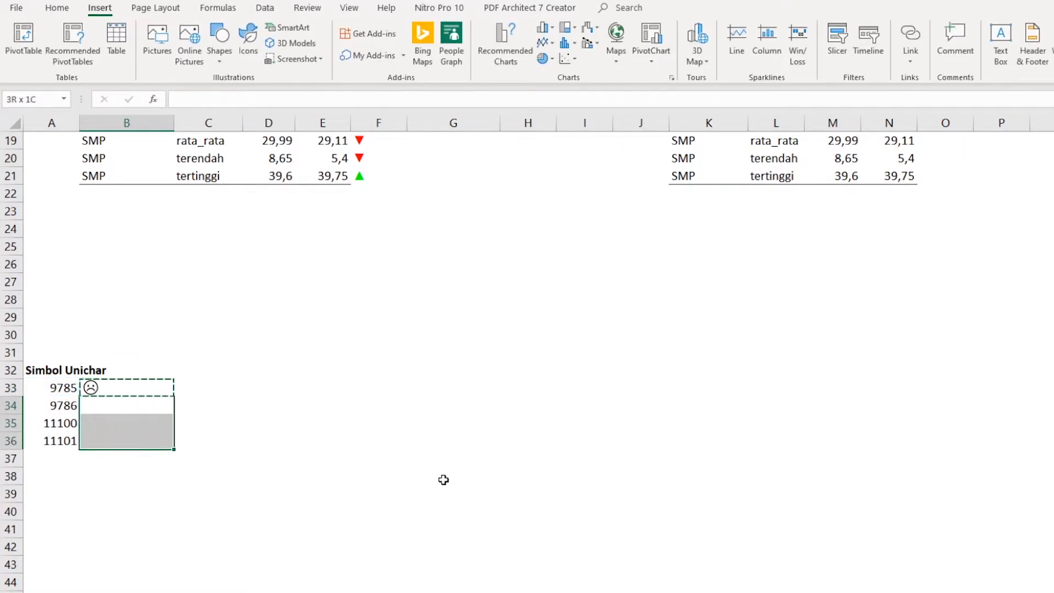
key("ctrl+v")
left_click(268, 365)
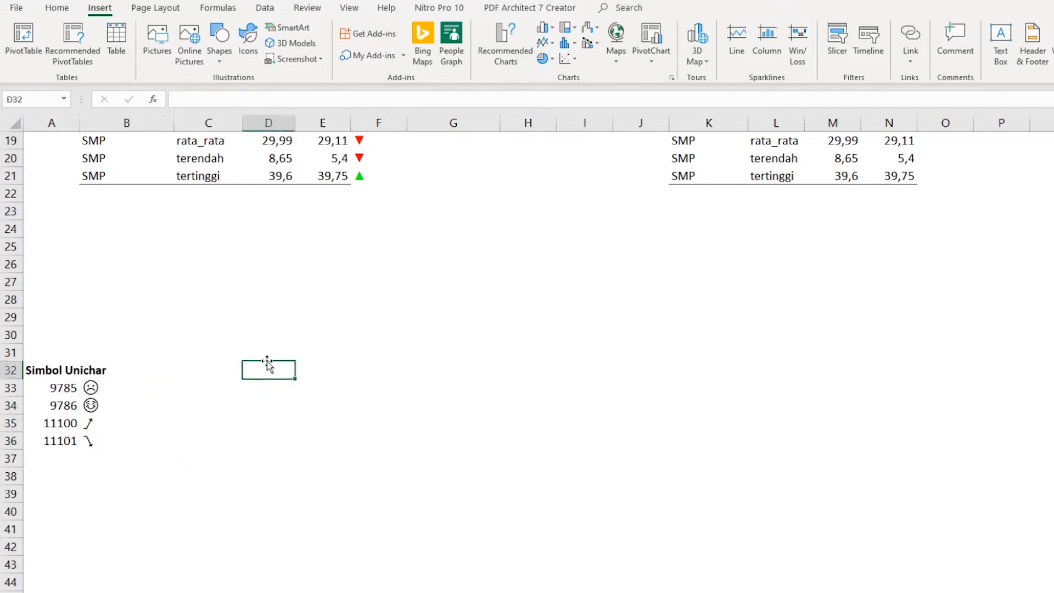
left_click(119, 388)
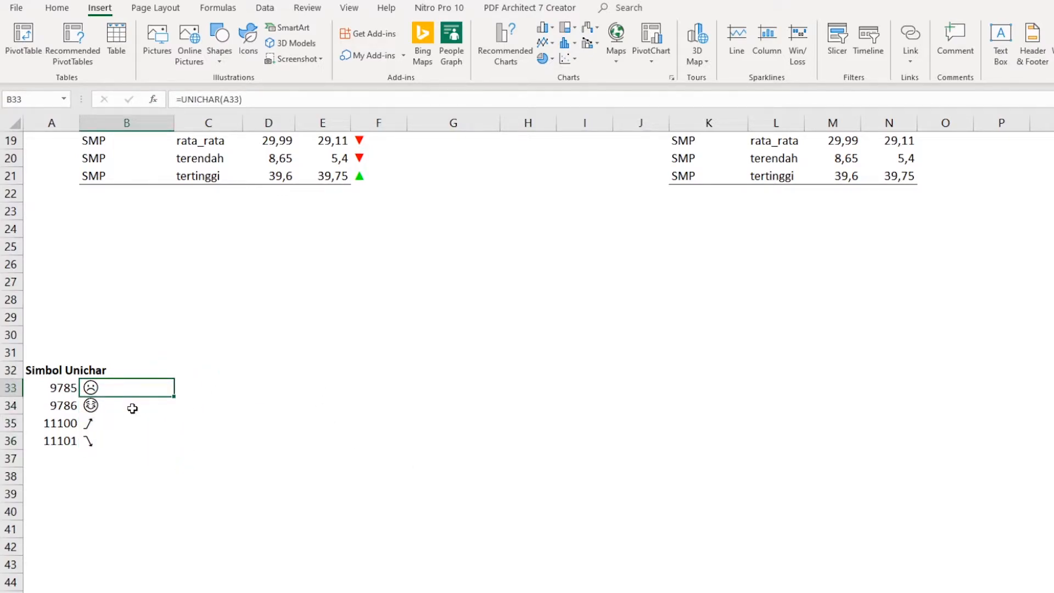
left_click(132, 408)
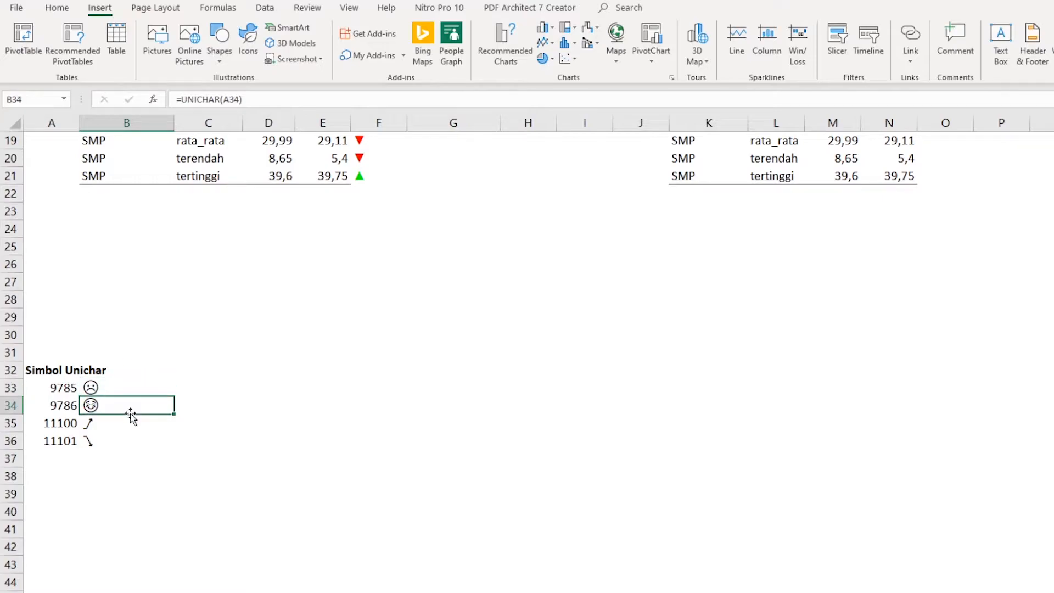
left_click(119, 428)
left_click(128, 448)
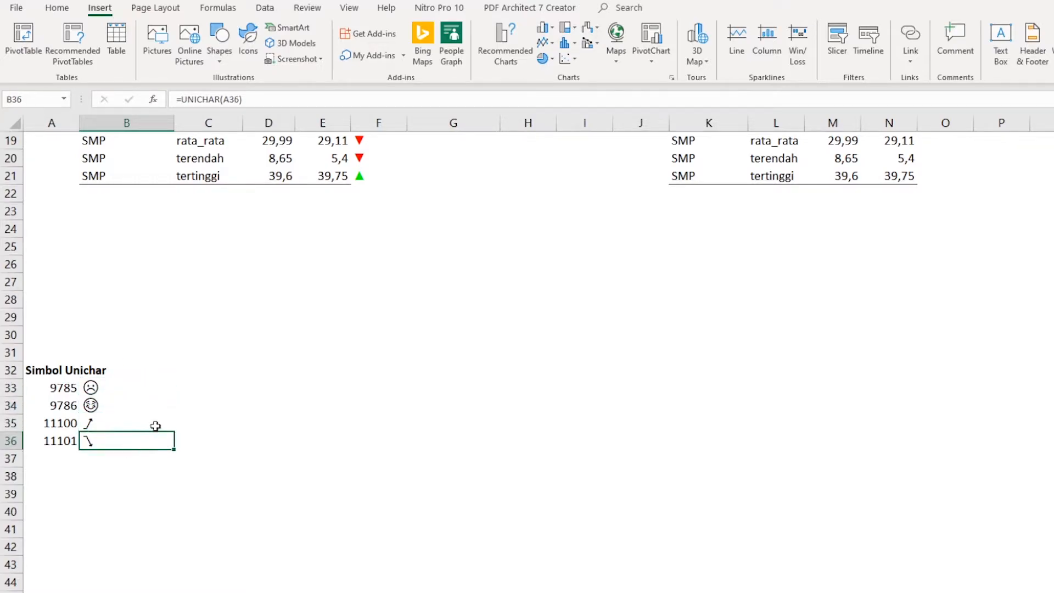
left_click(212, 406)
- Replace the UNICHAR formulas in B33:B36 with their values by copying the range and pasting values over it
left_click_drag(103, 393, 117, 439)
right_click(126, 417)
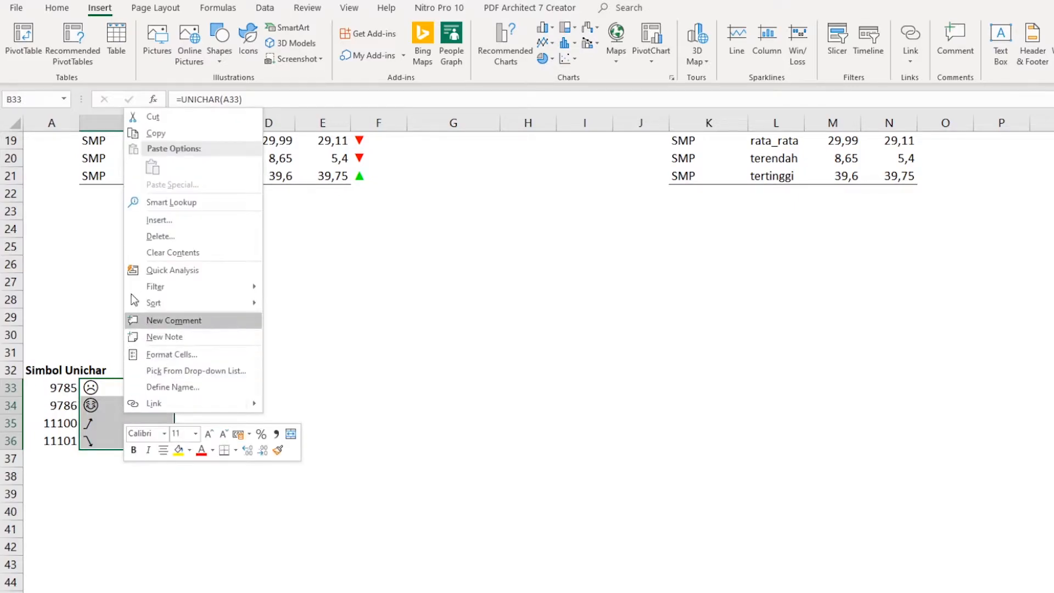
left_click(164, 134)
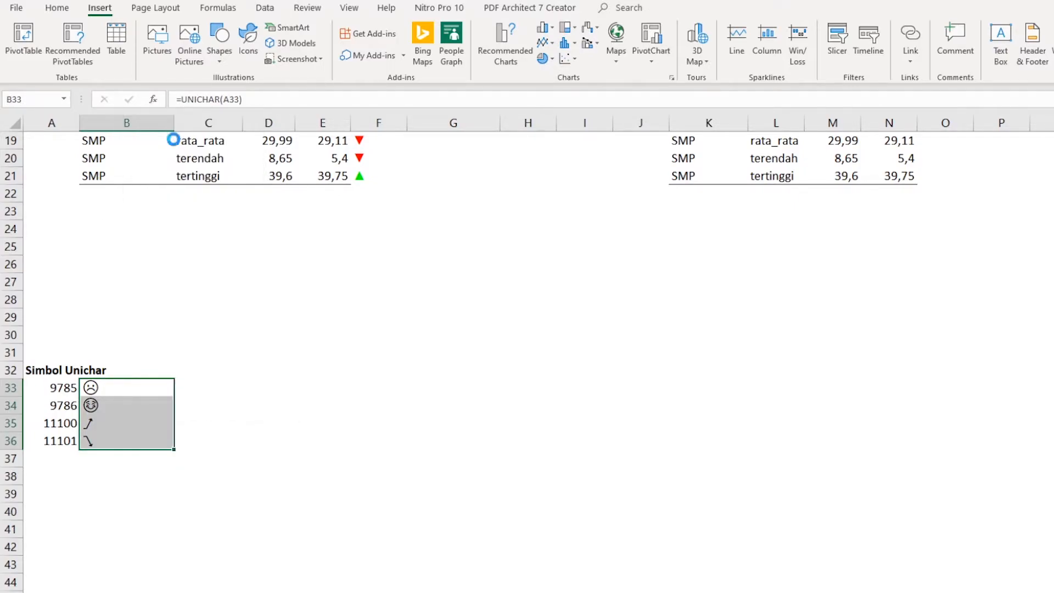
right_click(129, 405)
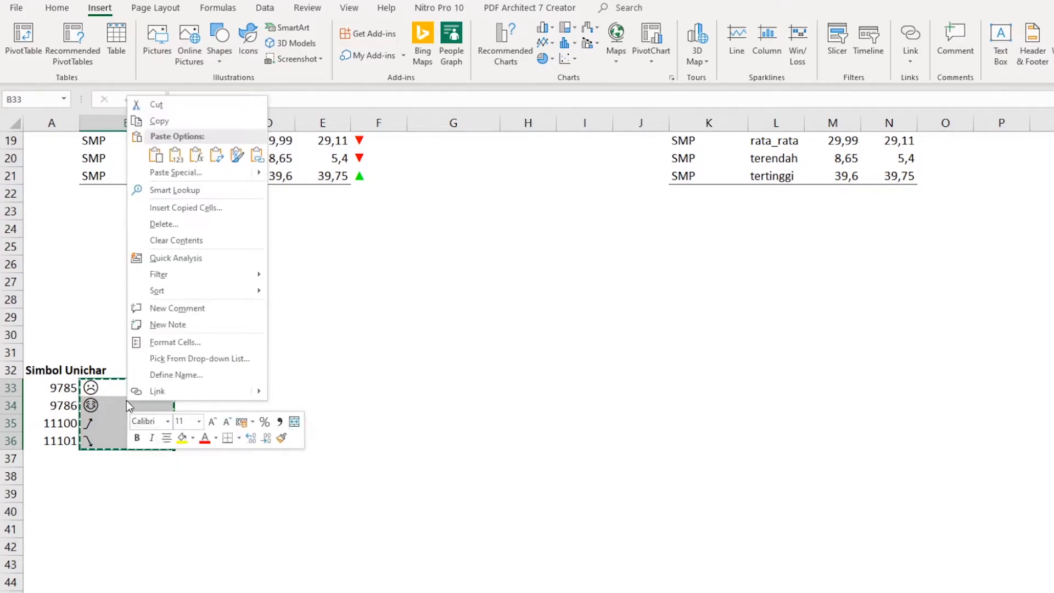
left_click(176, 156)
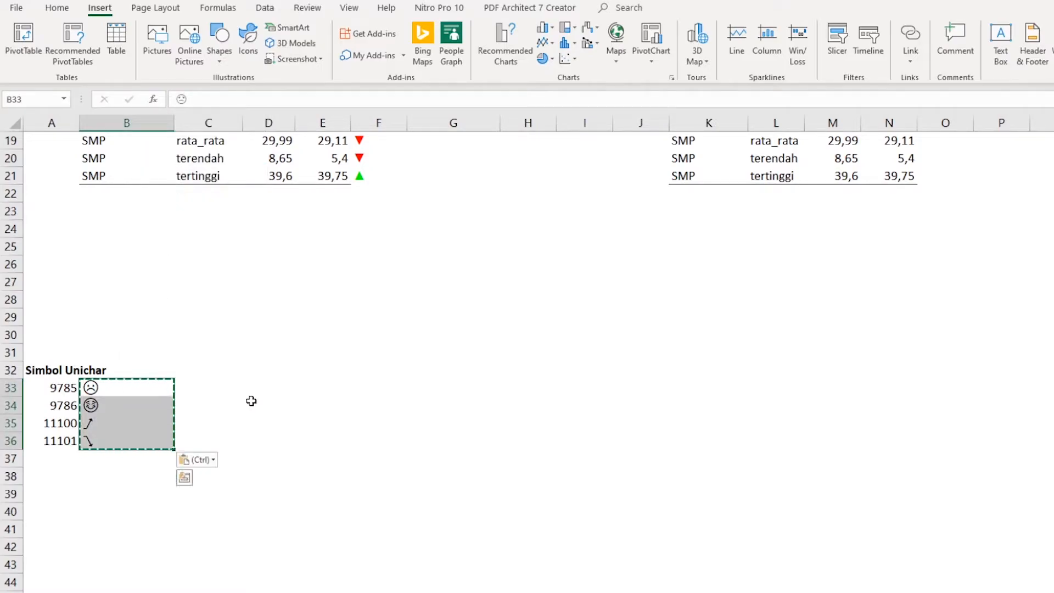
left_click(248, 405)
key("Escape")
- Check that the cells in B33:B36 contain plain symbols instead of formulas
left_click(120, 407)
left_click(116, 380)
left_click(120, 406)
left_click(111, 422)
left_click(110, 439)
left_click(121, 426)
- Append the down arrow from B36 after the up arrow in B35 and copy both arrows together
left_click(119, 441)
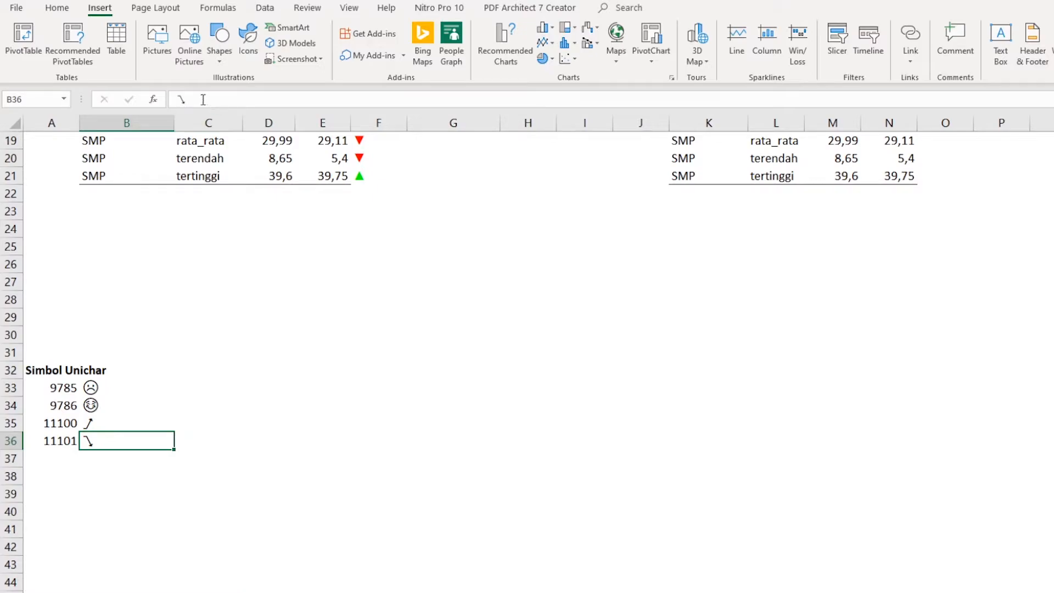
double_click(169, 103)
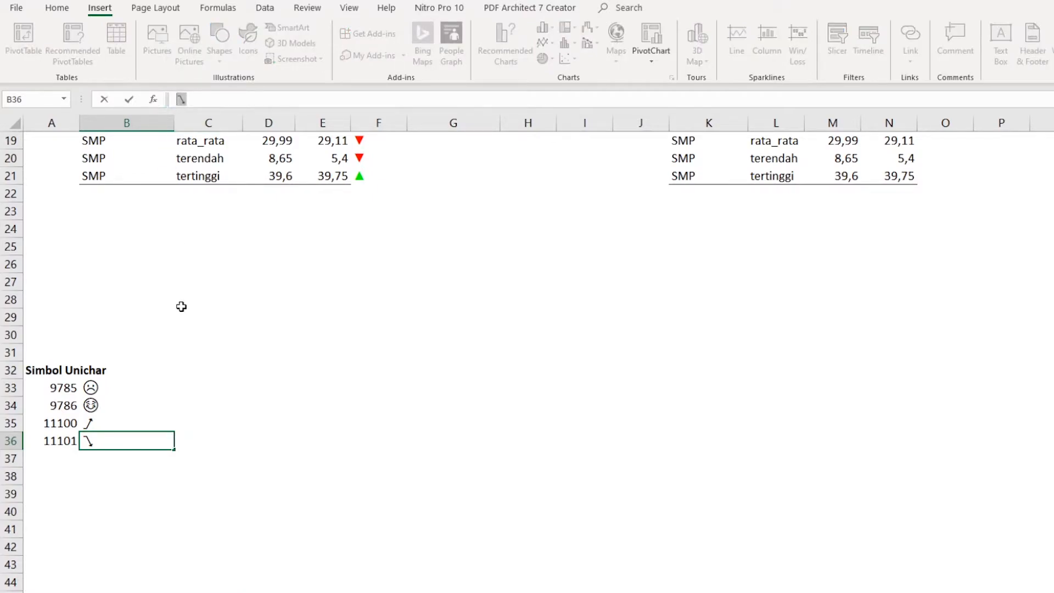
left_click(104, 424)
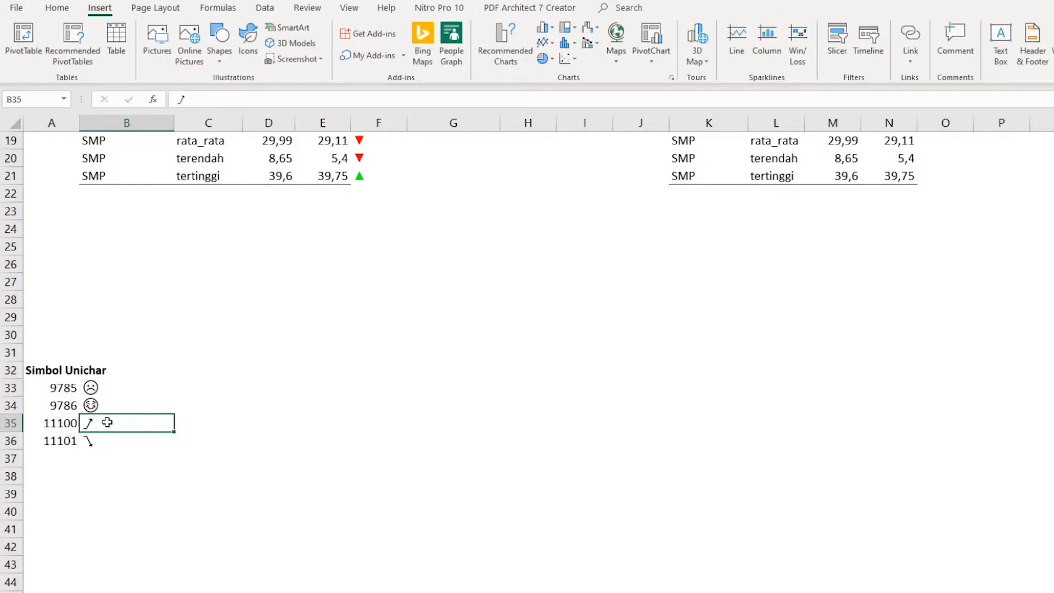
left_click(209, 96)
key("ctrl+v")
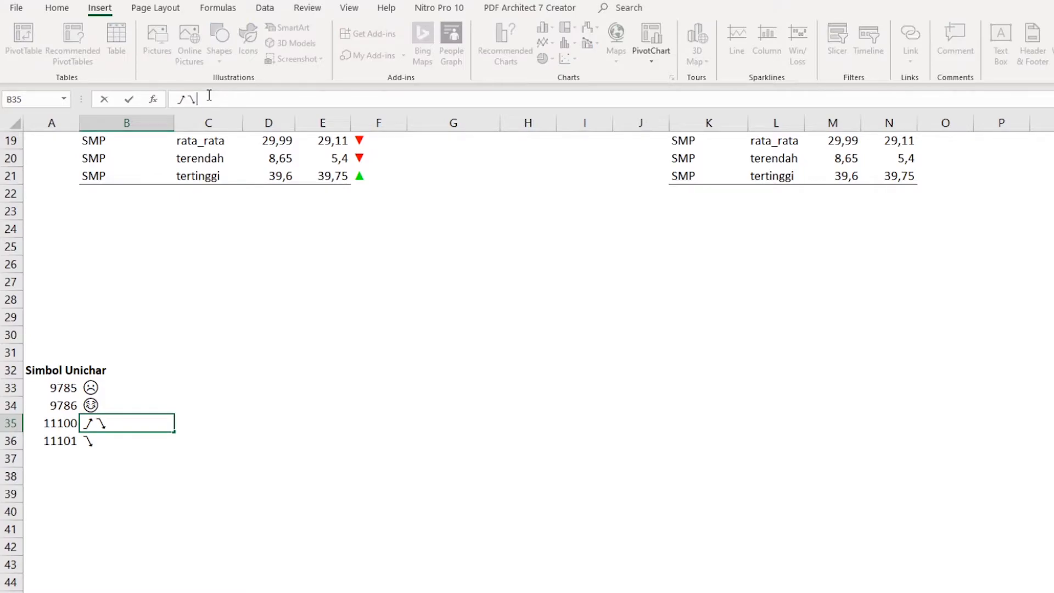
left_click_drag(211, 97, 176, 99)
left_click(437, 242)
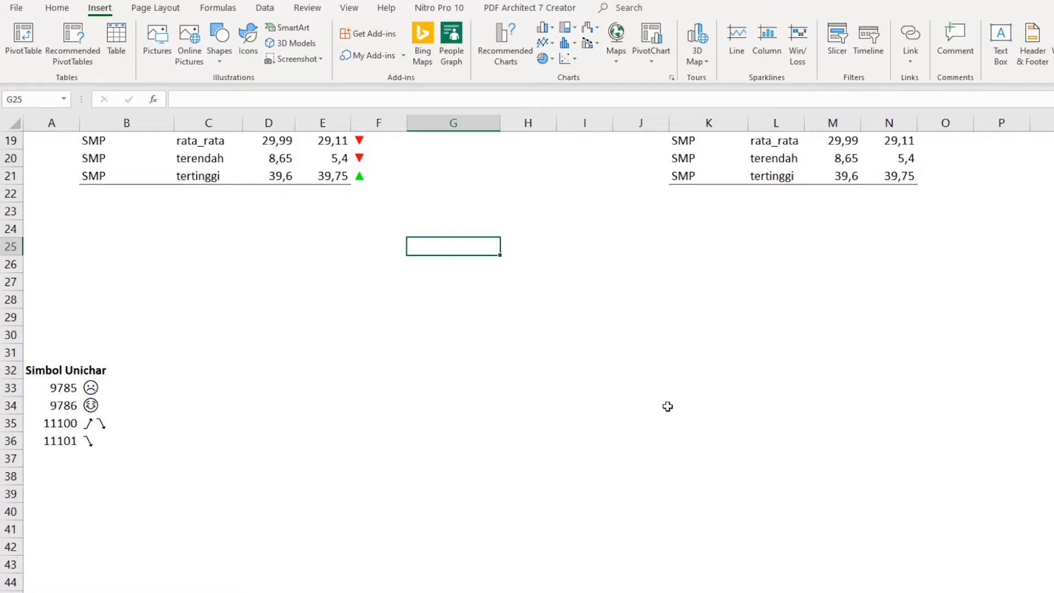
- Enter the percentage change formula =N7/M7-1 in O7, the first %Δ cell of the second table
scroll(686, 409, "up", 6)
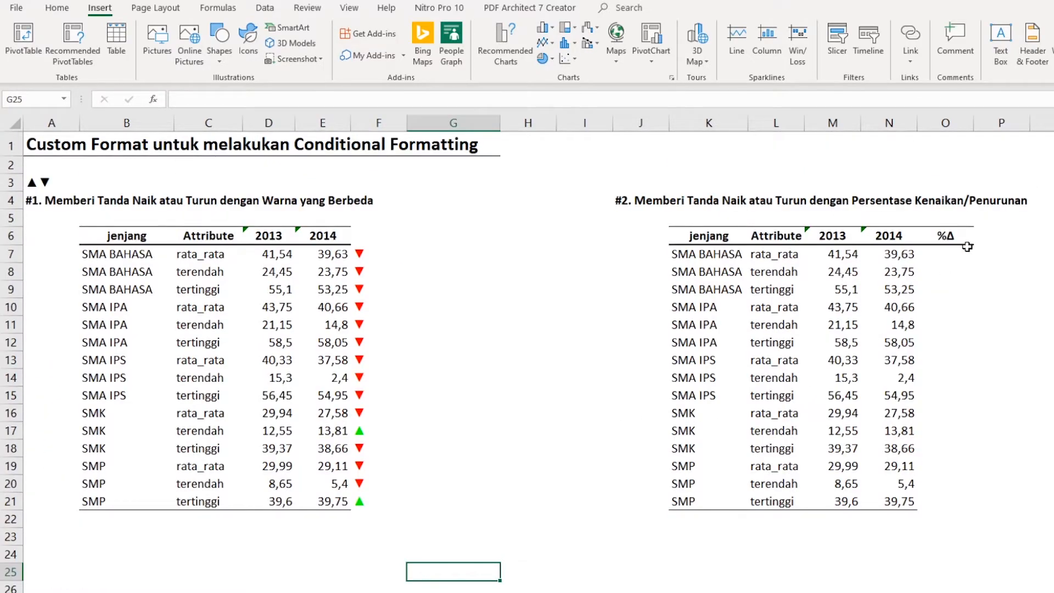
left_click(955, 252)
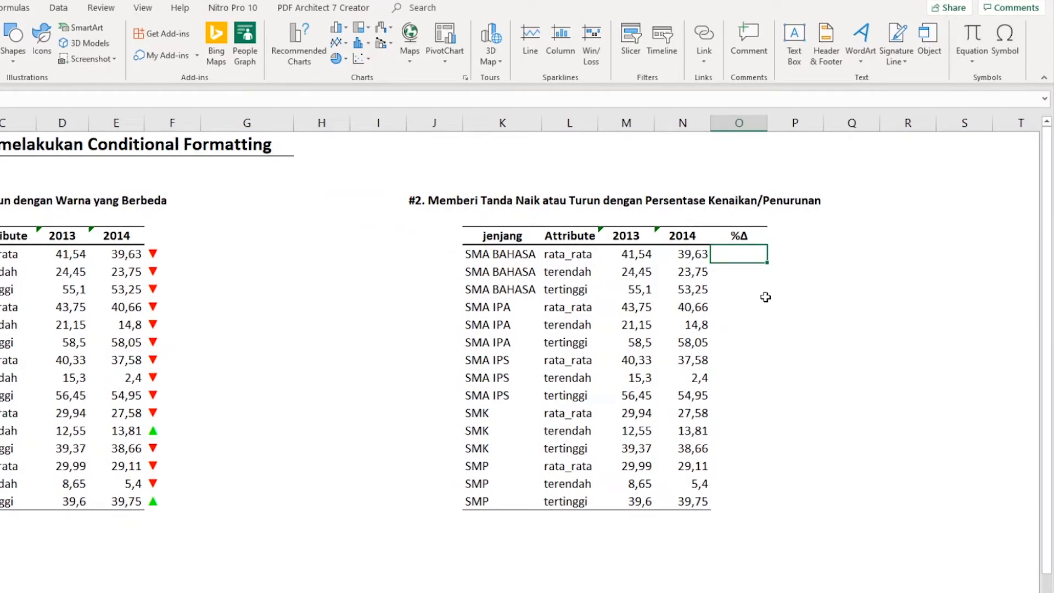
type("=")
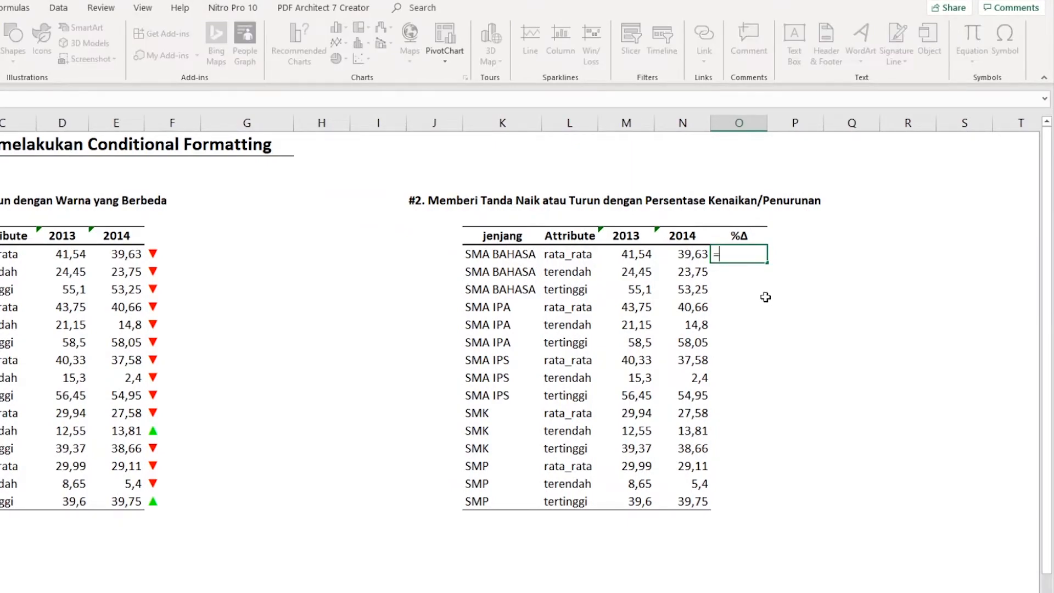
key("Left")
type("/")
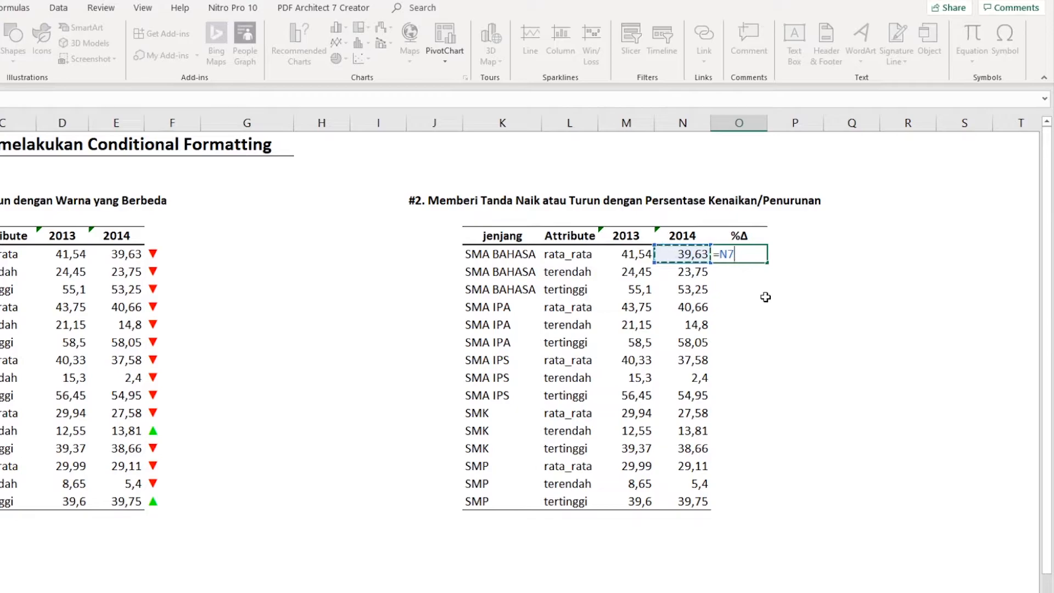
key("Left")
key("Left")
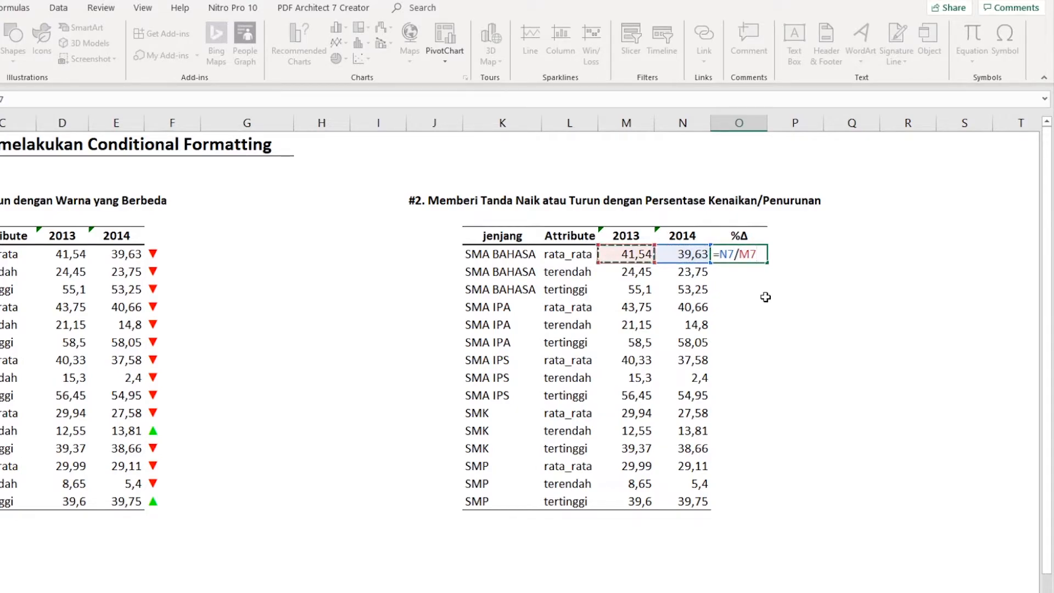
type("-1")
key("Return")
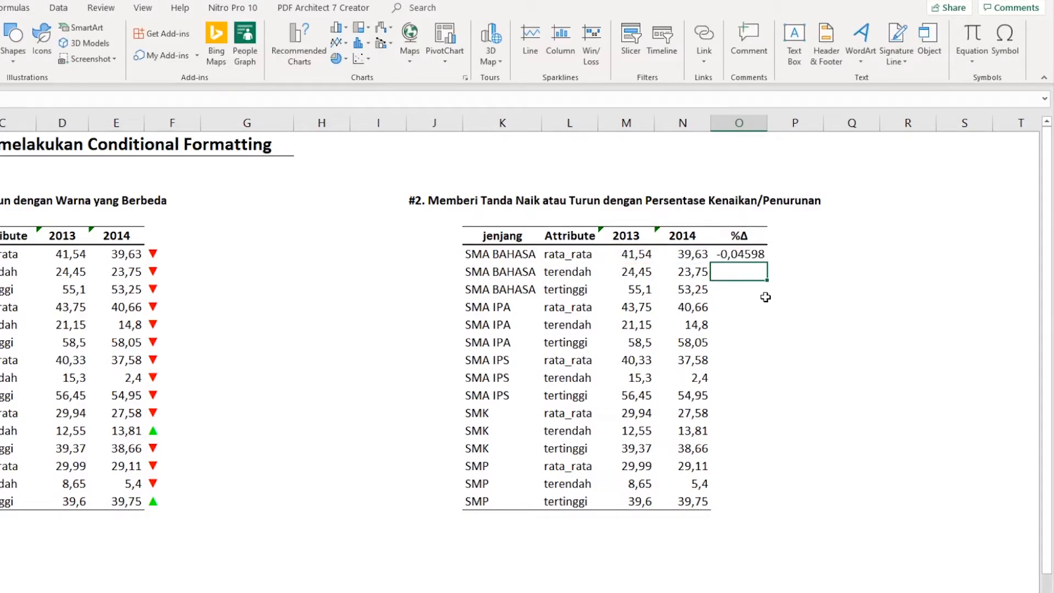
- Fill the %Δ formula from O7 down to O21 and apply the Percent style to the range
left_click(762, 254)
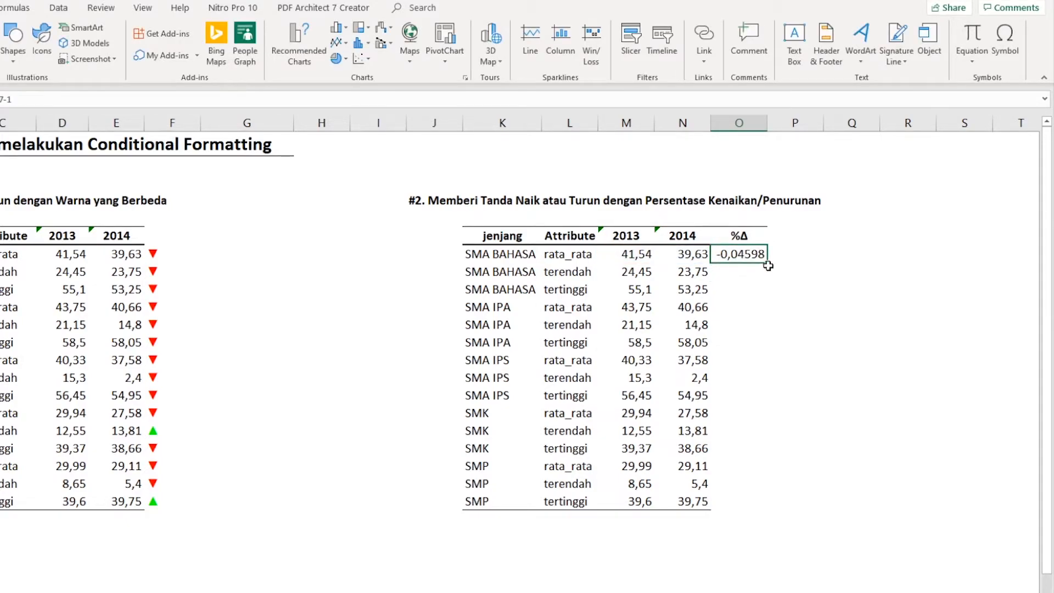
left_click_drag(766, 263, 771, 502)
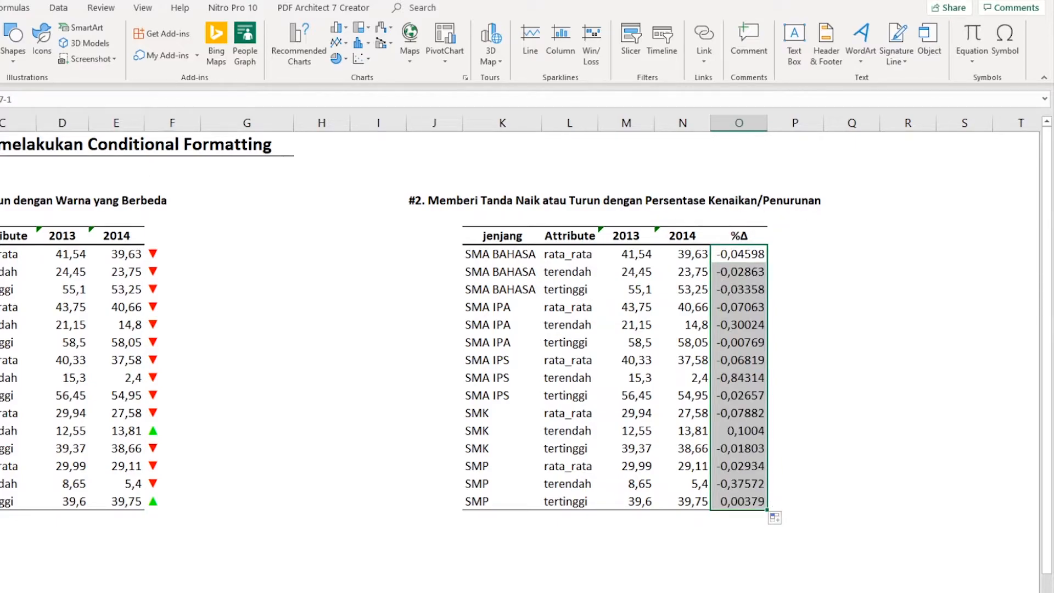
left_click(0, 7)
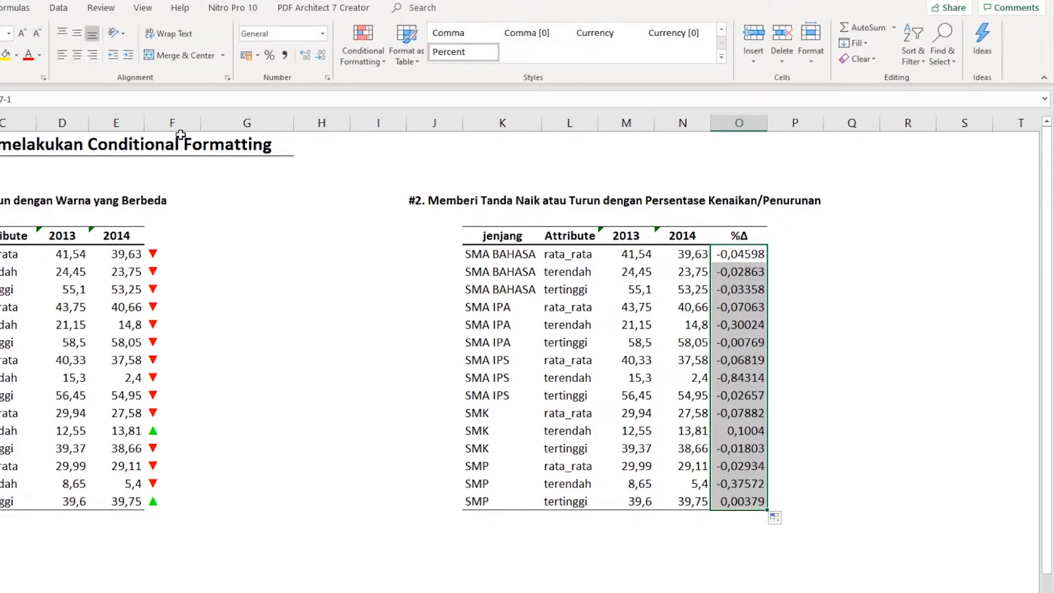
left_click(269, 56)
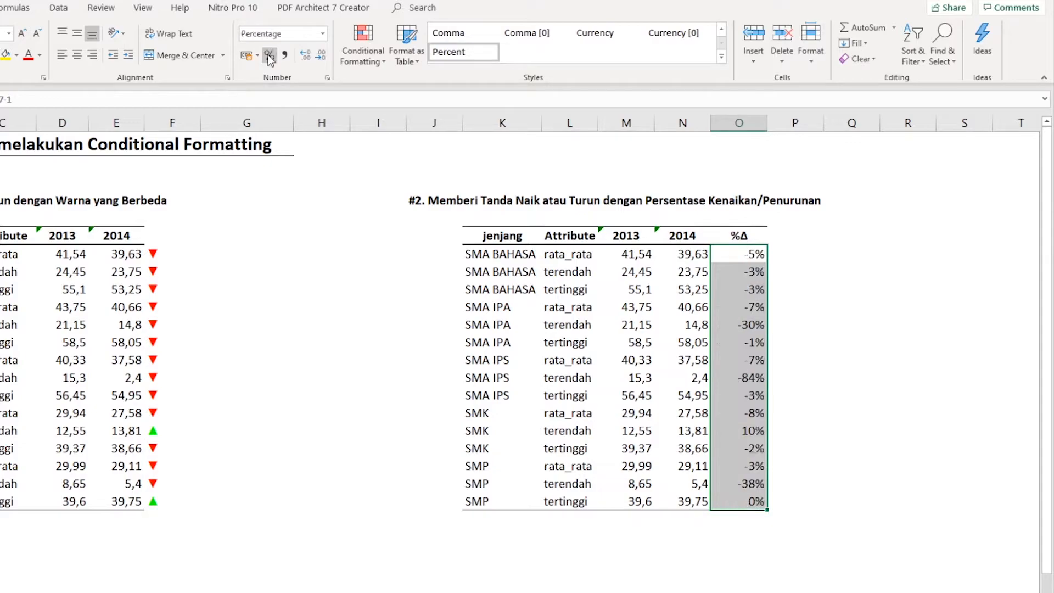
left_click(822, 313)
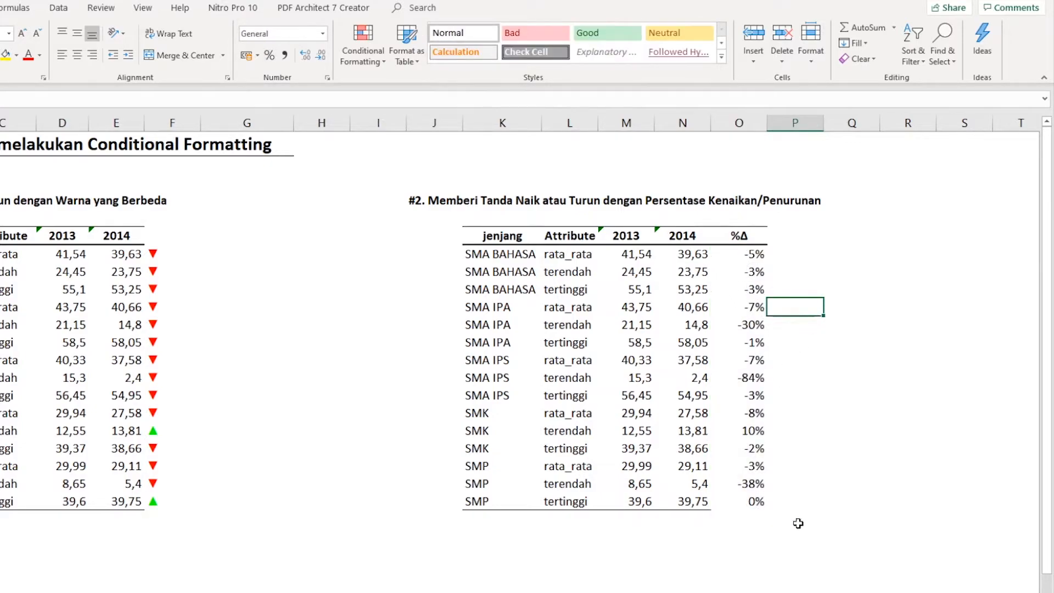
- Start a custom number format for the %Δ cells O7:O21 and paste the two copied arrows after the 0% code
left_click_drag(746, 257, 745, 501)
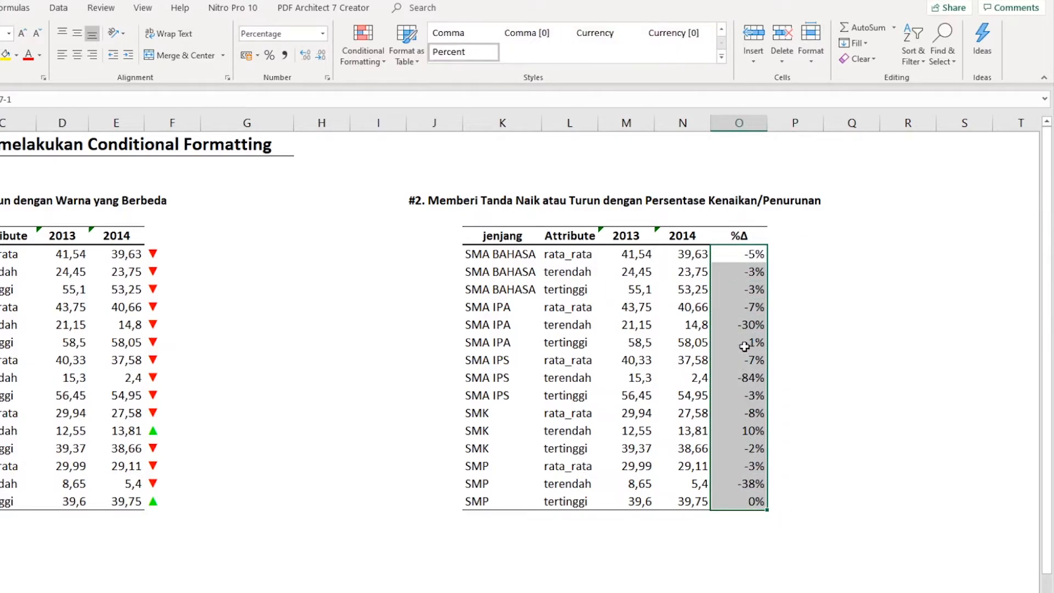
right_click(746, 350)
left_click(790, 590)
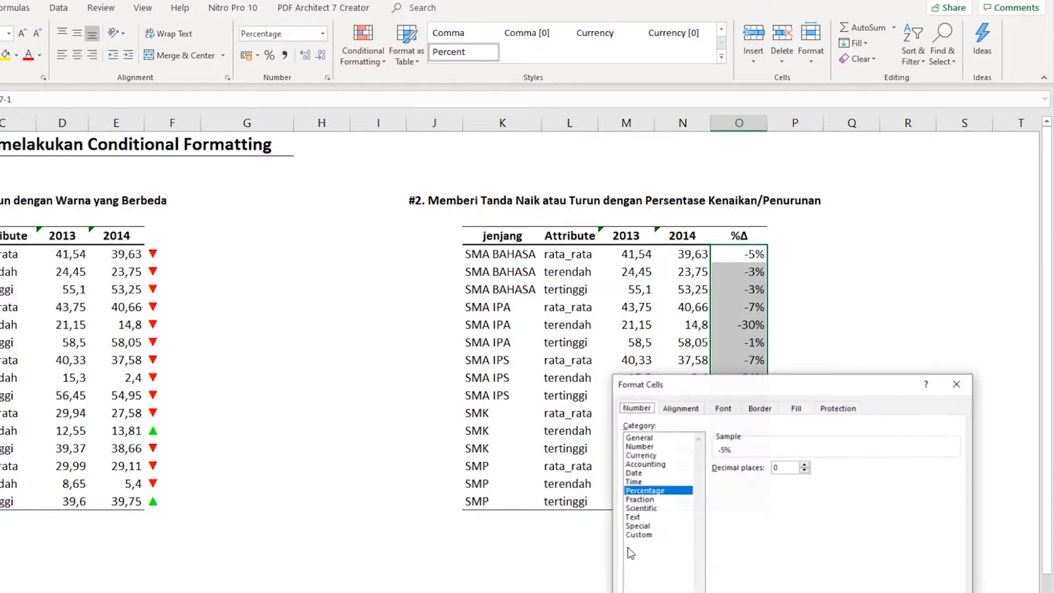
left_click_drag(721, 379, 450, 173)
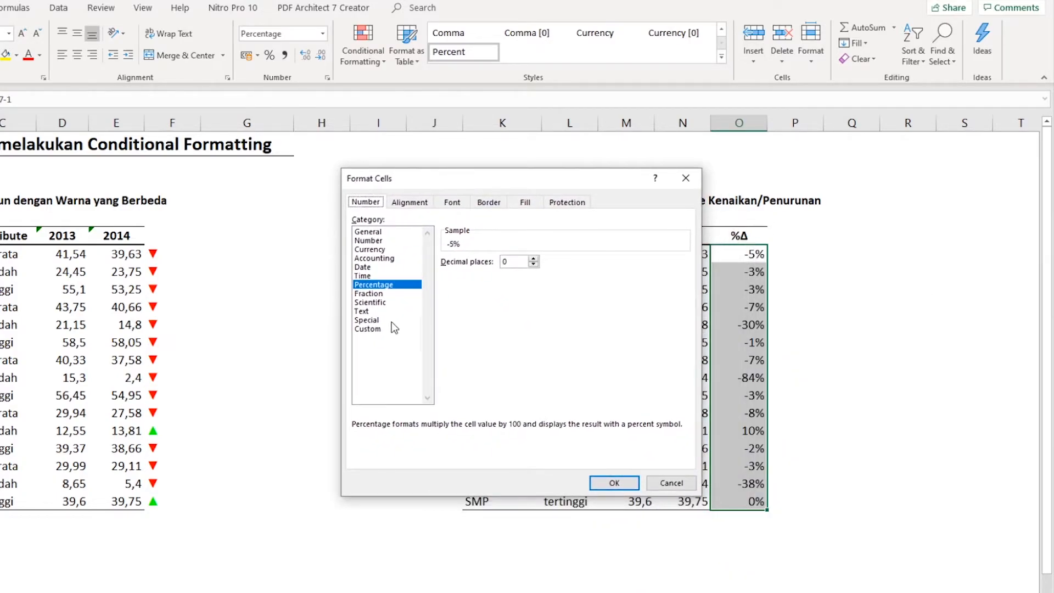
left_click(367, 329)
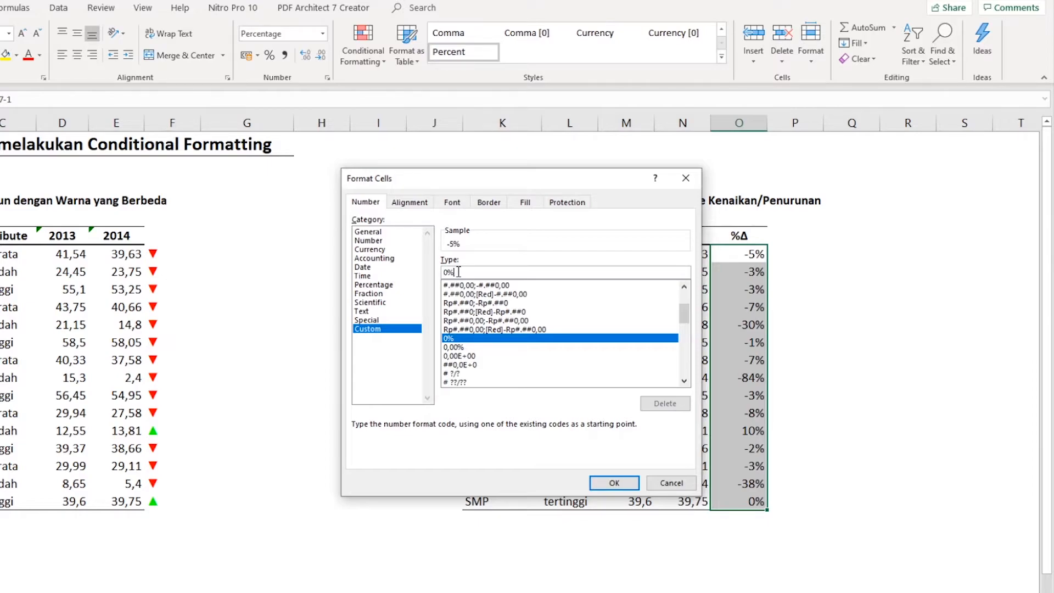
type("↗↘")
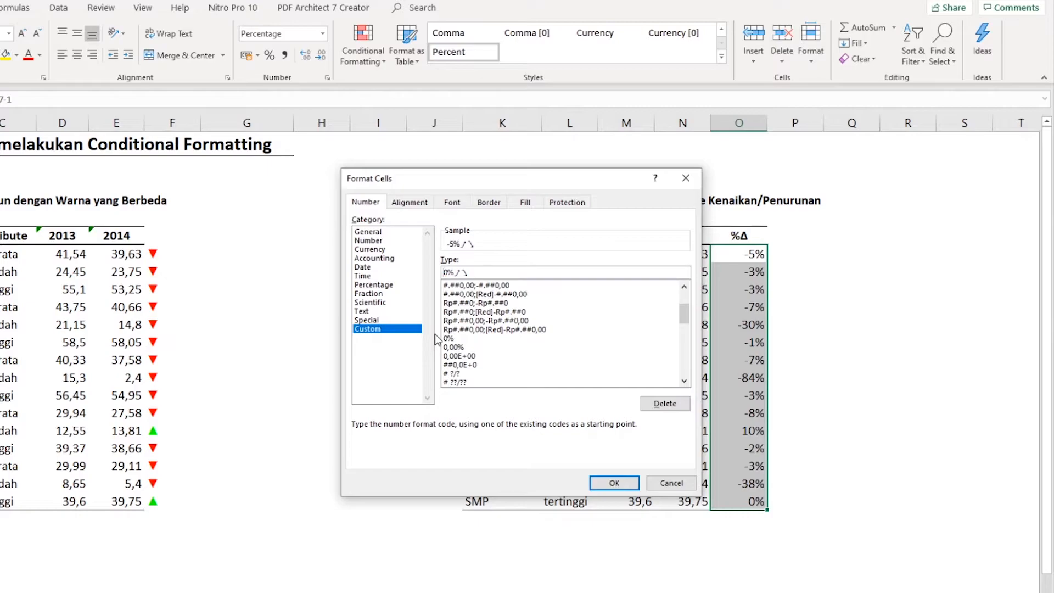
- Complete the format code as [green]0% with the up arrow, then ;[red]-0% with the down arrow, and apply it
key("Home")
type("[green]")
type(";")
type("0%")
left_click(613, 483)
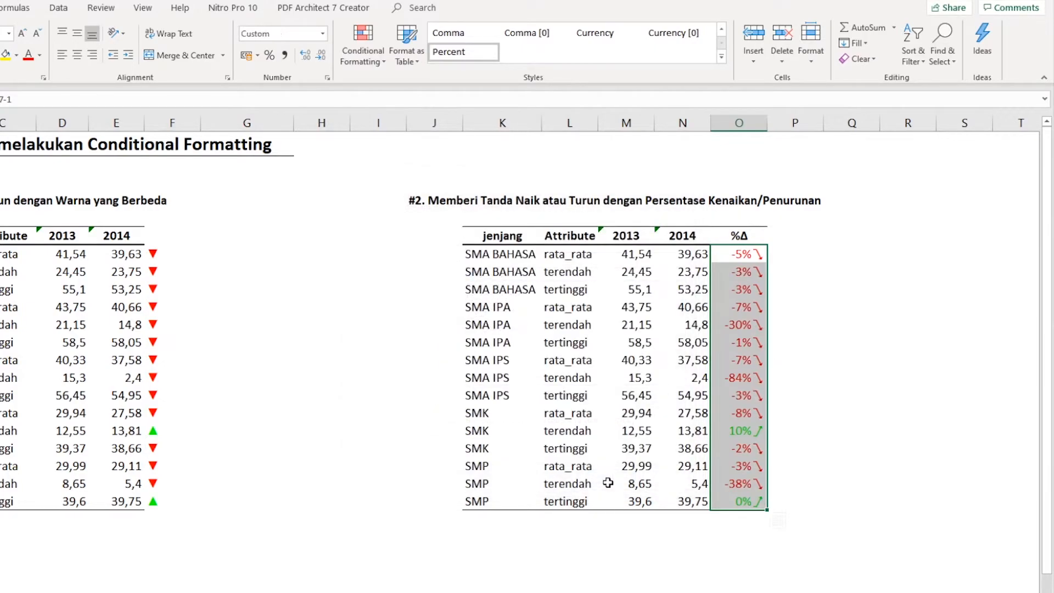
left_click(838, 288)
- Narrow column O very slightly to test the spacing between the percentages and arrows
left_click_drag(742, 255, 749, 500)
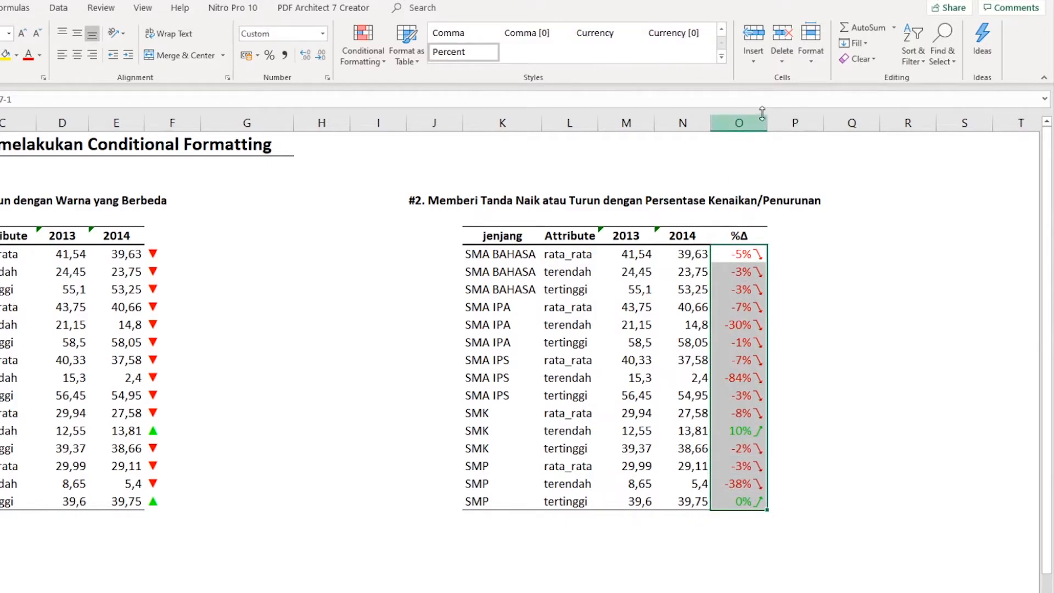
mouse_move(767, 123)
left_mouse_down()
mouse_move(812, 122)
mouse_move(766, 122)
left_mouse_up()
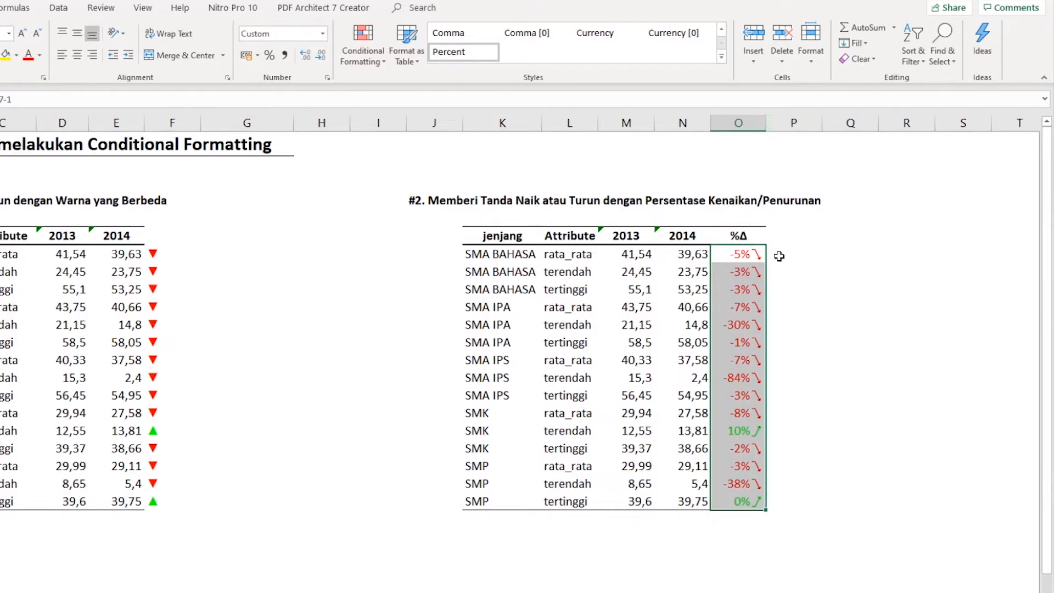
left_click(744, 253)
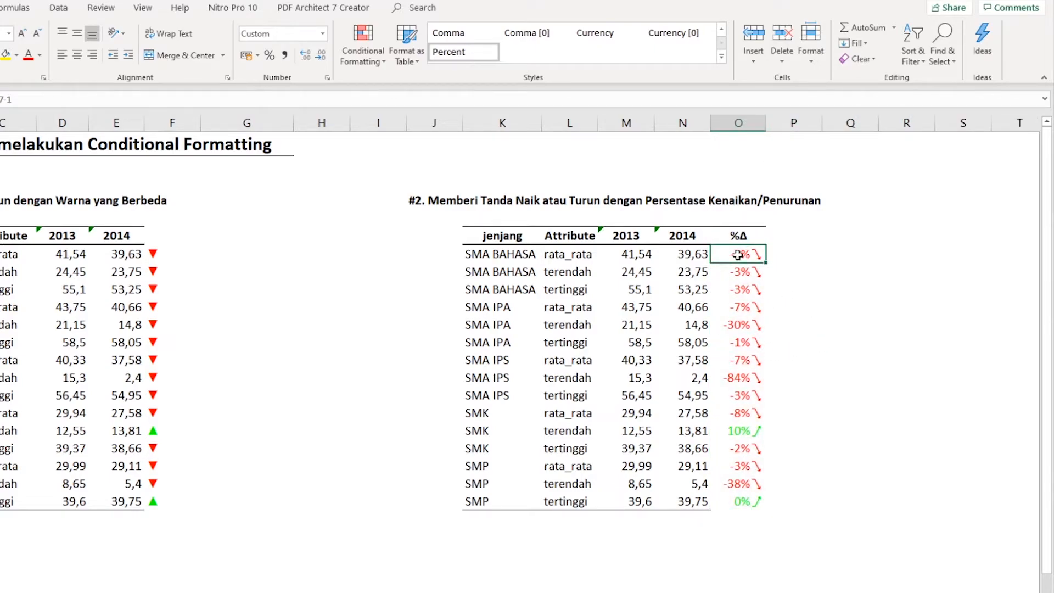
- Reopen the custom format of O7:O21 and delete the backslash before the up arrow in the green section
left_click_drag(737, 255, 755, 499)
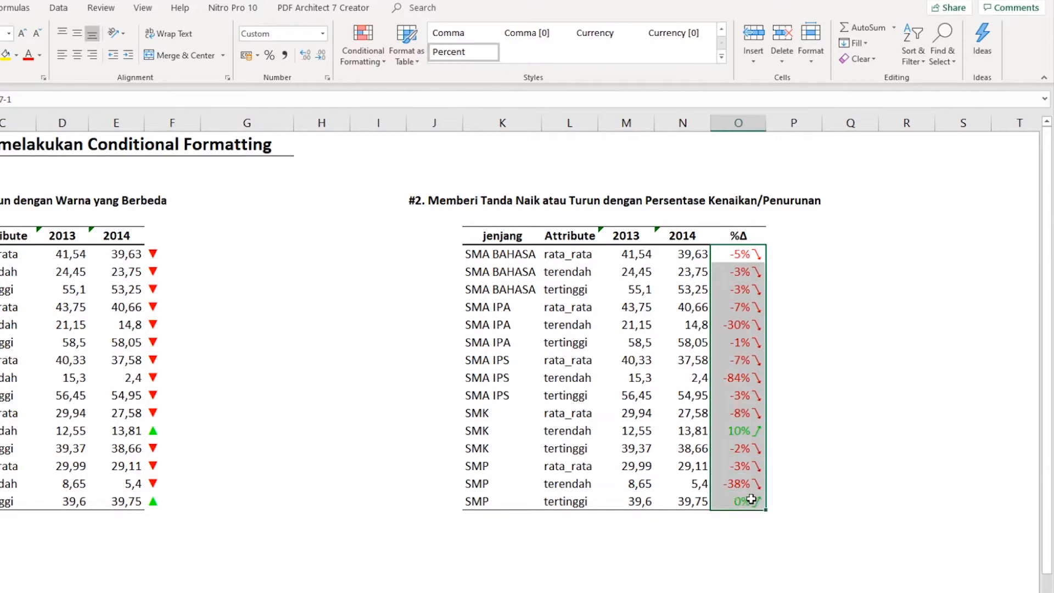
right_click(740, 306)
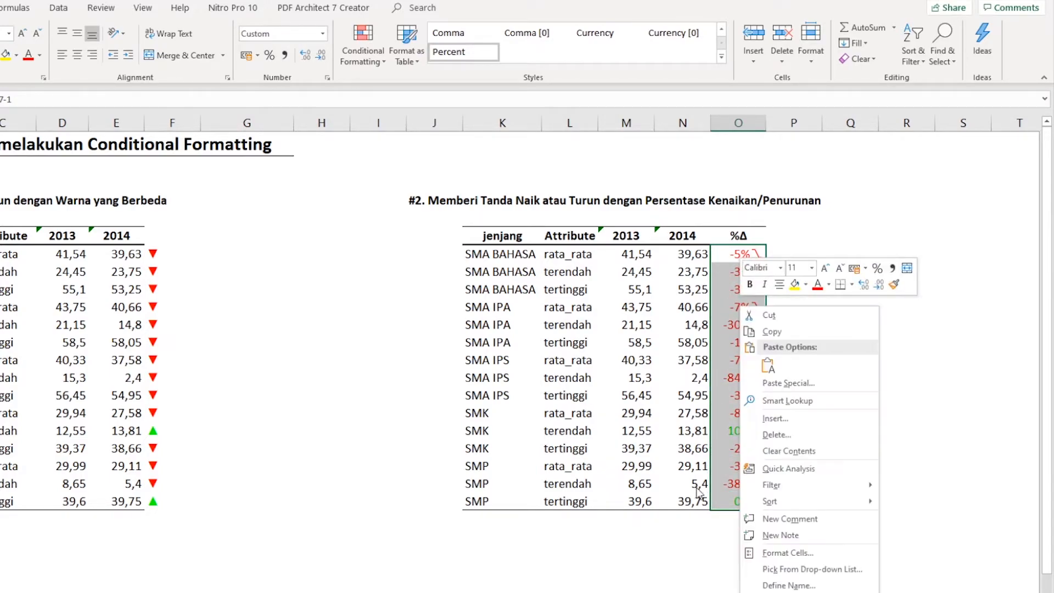
left_click(764, 553)
left_click_drag(681, 388, 462, 173)
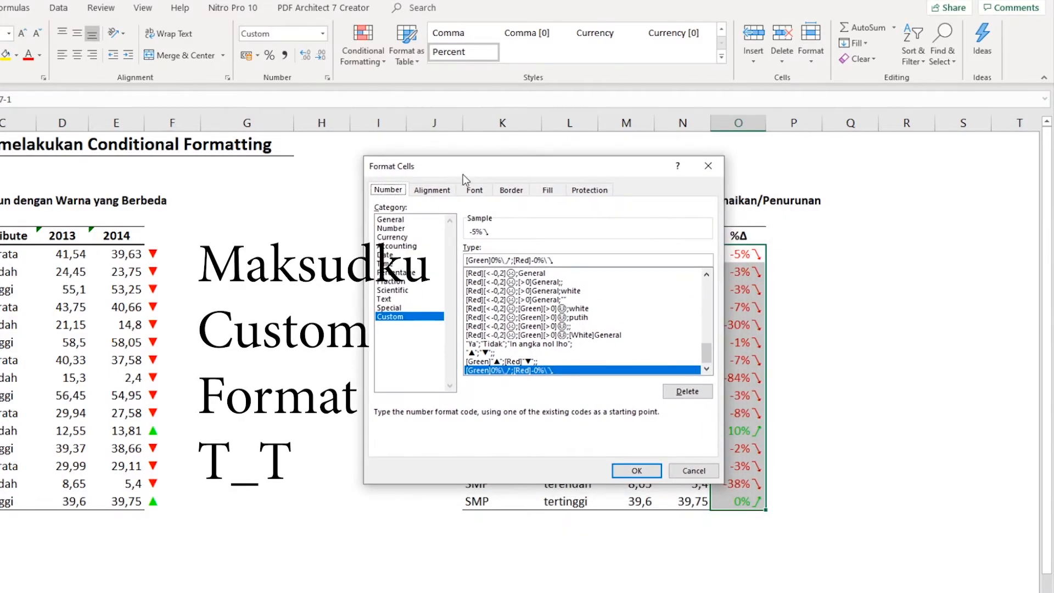
left_click(504, 259)
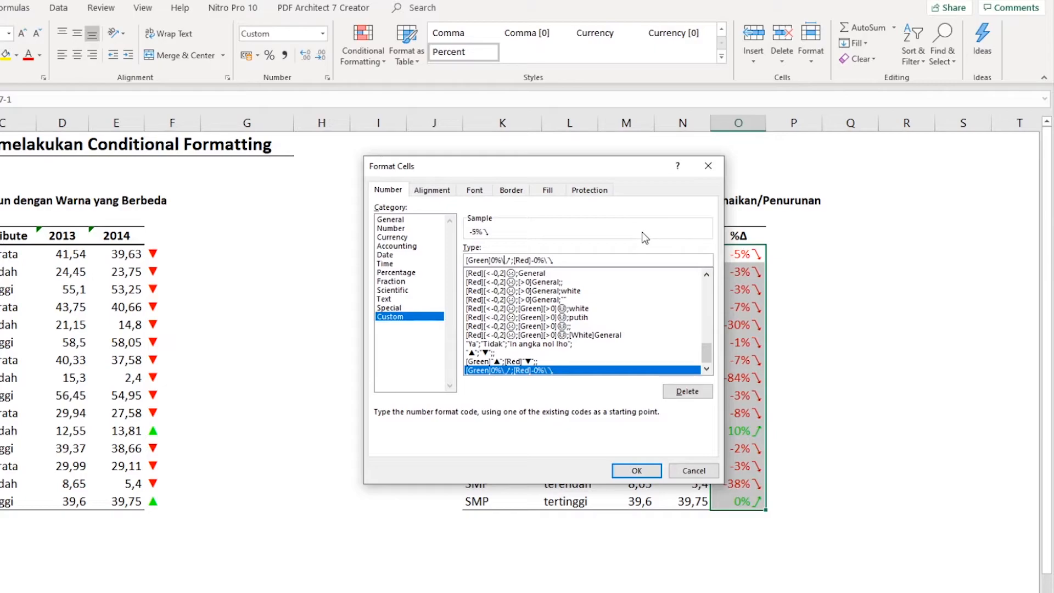
key("Left")
key("Left")
key("Left")
key("Right")
key("Right")
key("Delete")
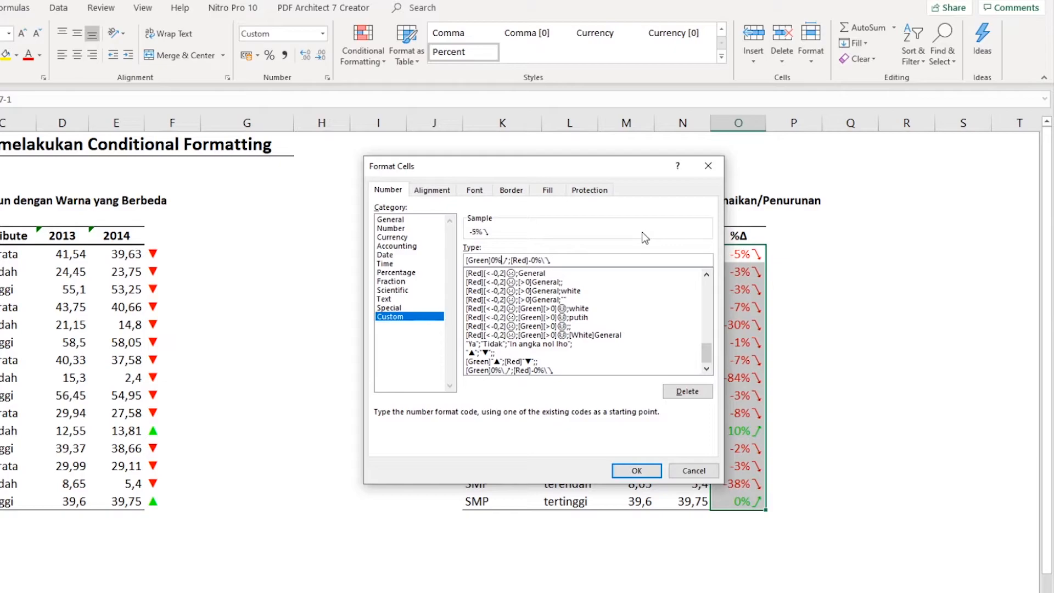
- Put an asterisk before each arrow in the green and red sections, replacing the backslashes, and apply the format
type("*")
key("Right")
key("Right")
key("Right")
key("Right")
key("Right")
key("Right")
key("Right")
key("Right")
key("Right")
key("Right")
key("Right")
type("*")
left_click(636, 470)
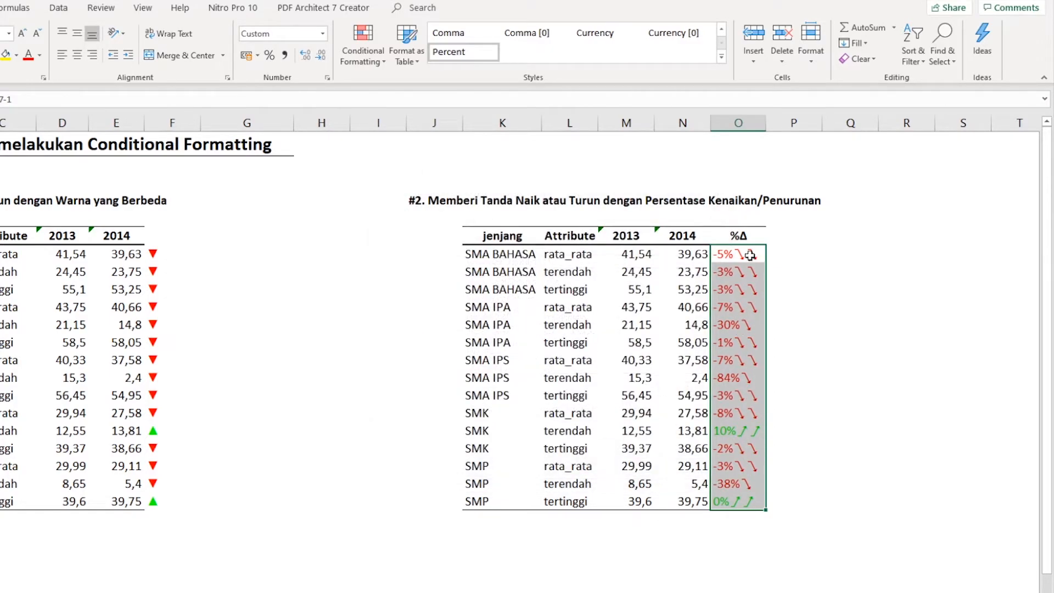
- Widen and shrink column O to test how the arrows repeat across the cell width
left_click_drag(762, 124, 851, 123)
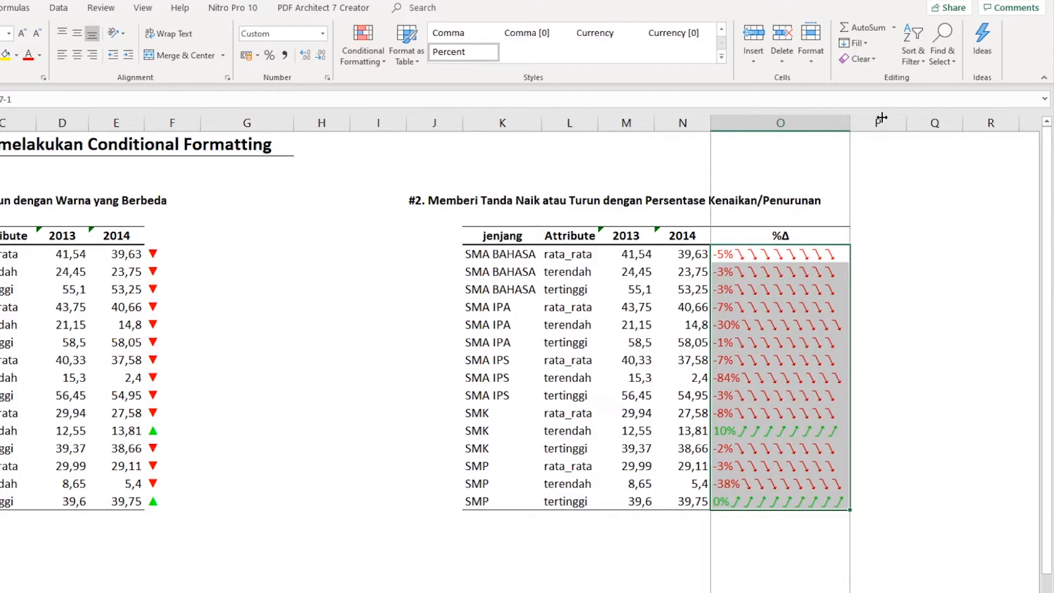
left_click_drag(846, 124, 884, 123)
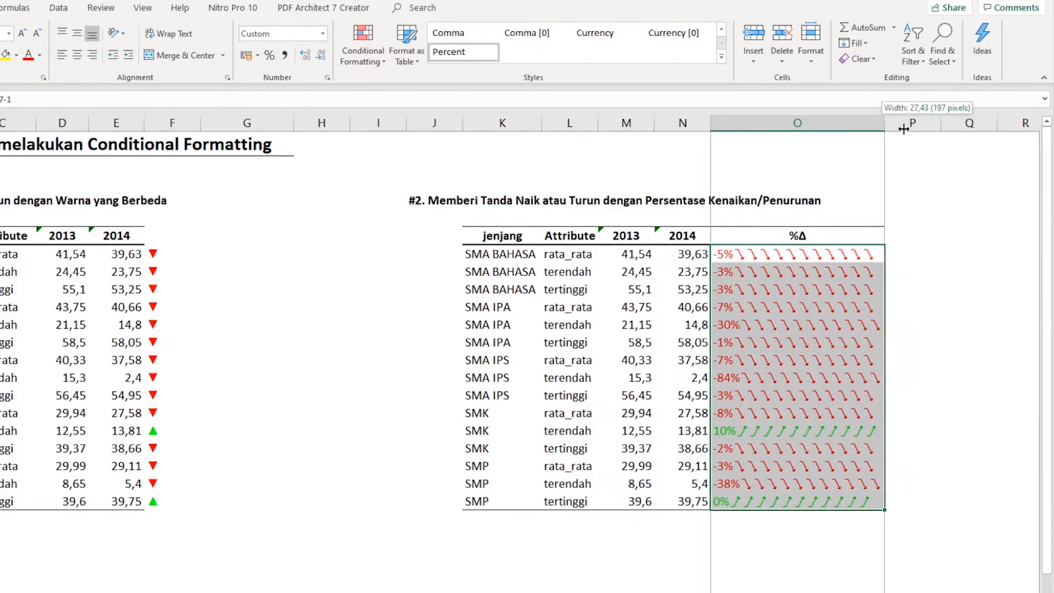
left_click_drag(952, 130, 952, 130)
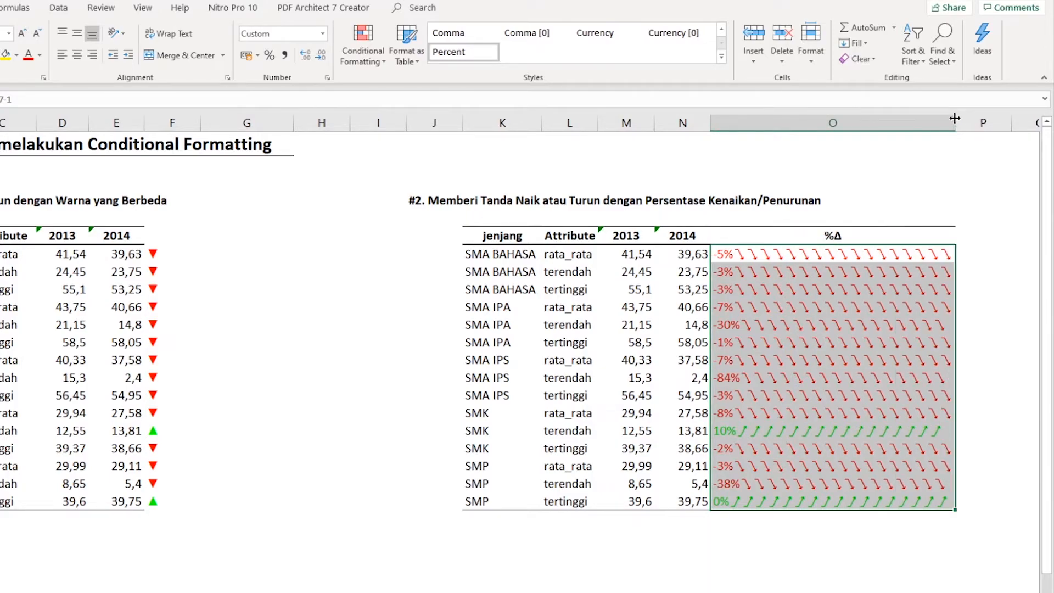
left_click_drag(954, 122, 852, 137)
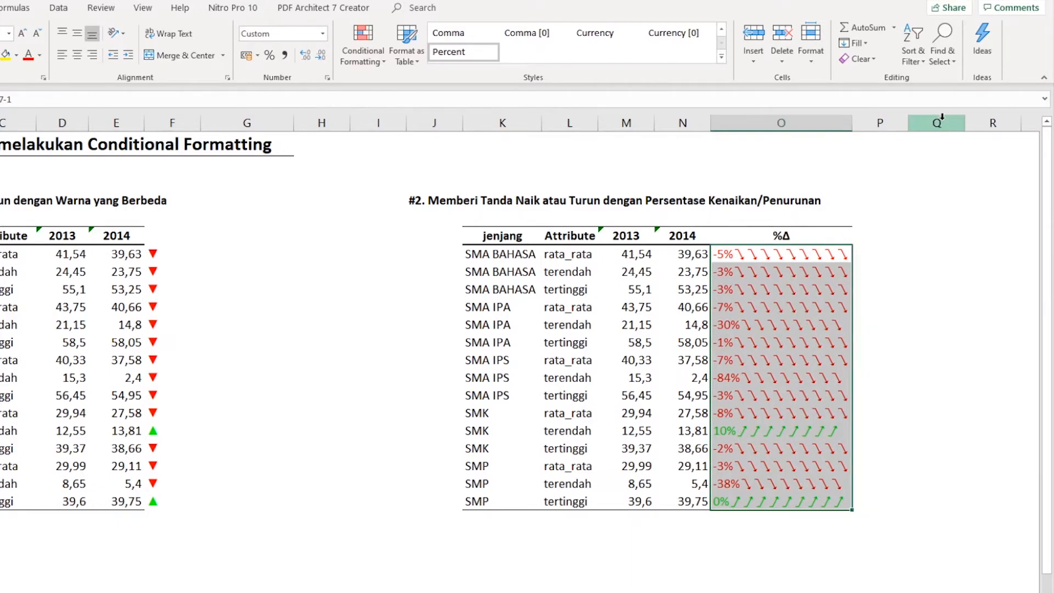
- Insert a space after each asterisk in the O7:O21 format code so that spaces fill the gap before a single arrow
right_click(776, 312)
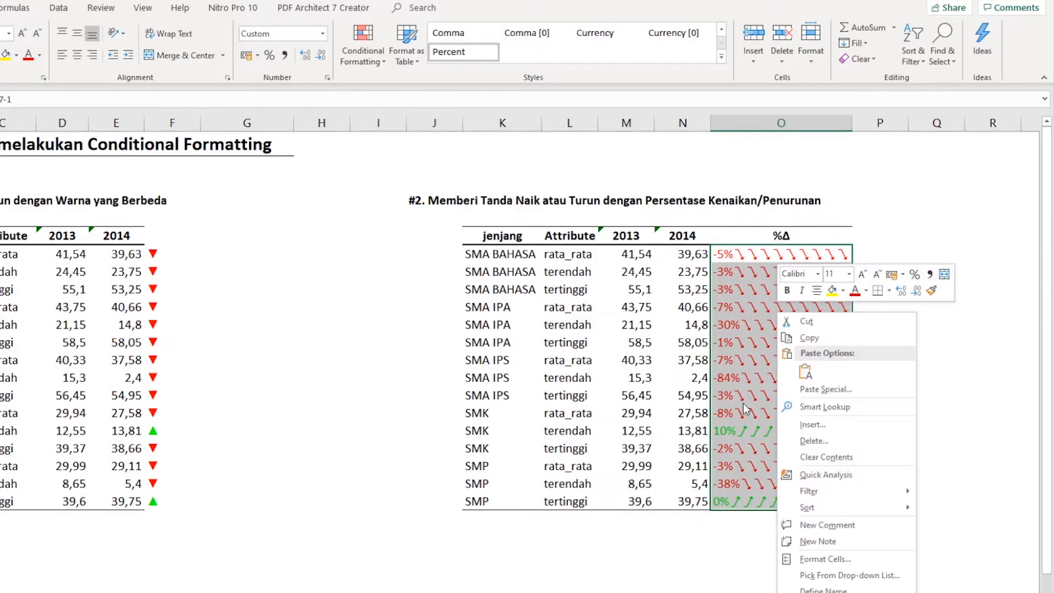
left_click(828, 560)
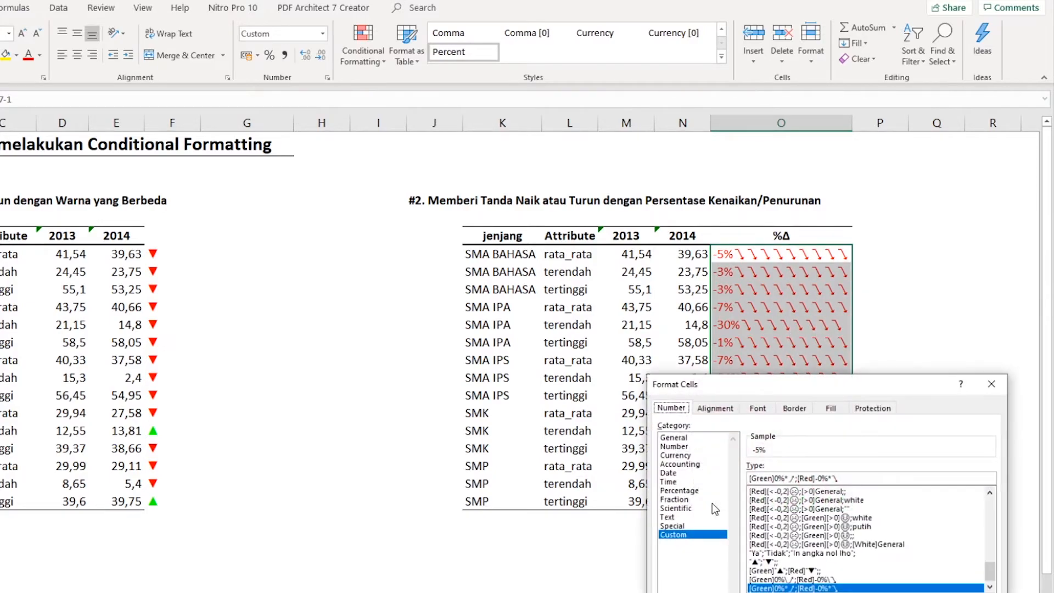
left_click_drag(747, 377, 542, 304)
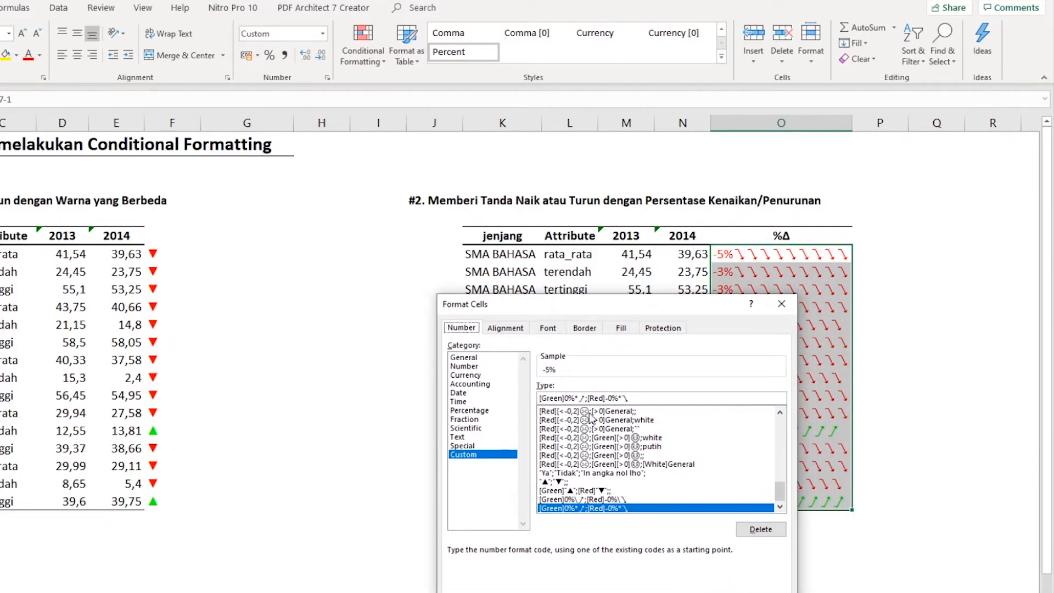
left_click(578, 398)
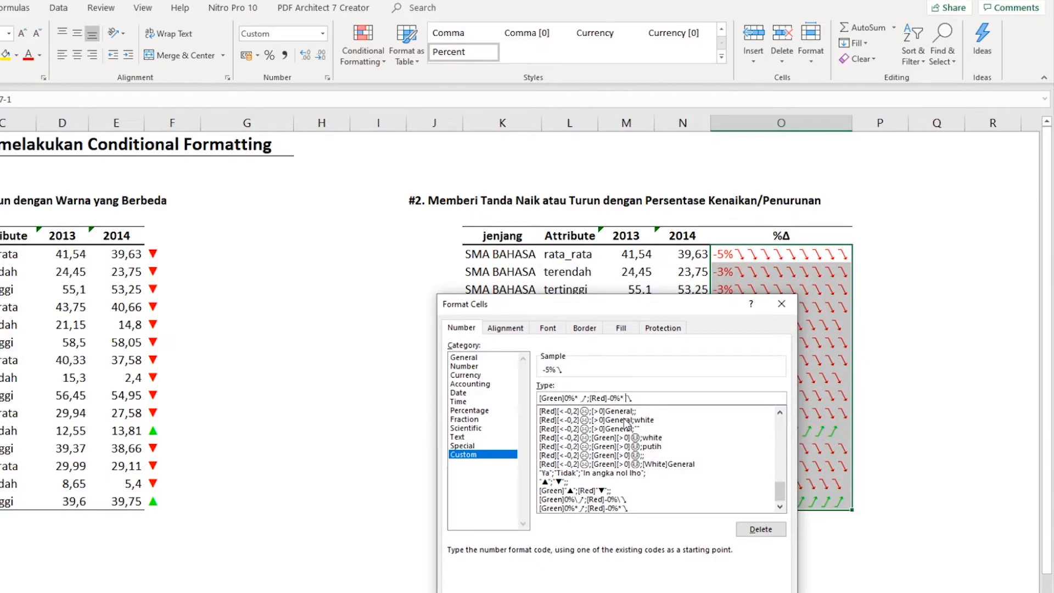
key("Return")
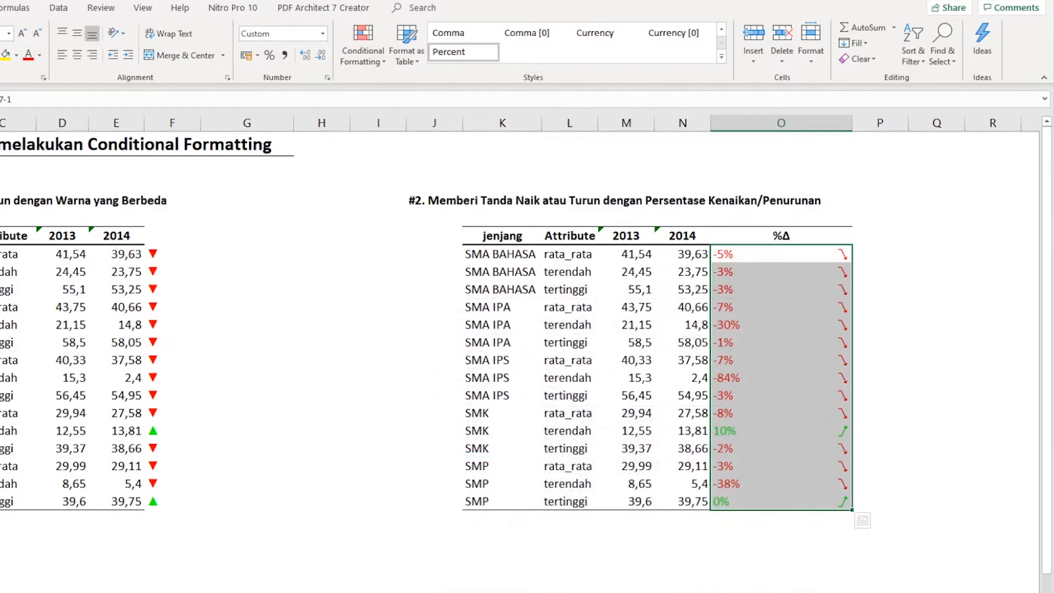
- Narrow column O to bring the arrows closer to their percentages
left_click(760, 268)
left_click_drag(757, 254, 769, 498)
left_click_drag(851, 124, 803, 131)
left_click(819, 265)
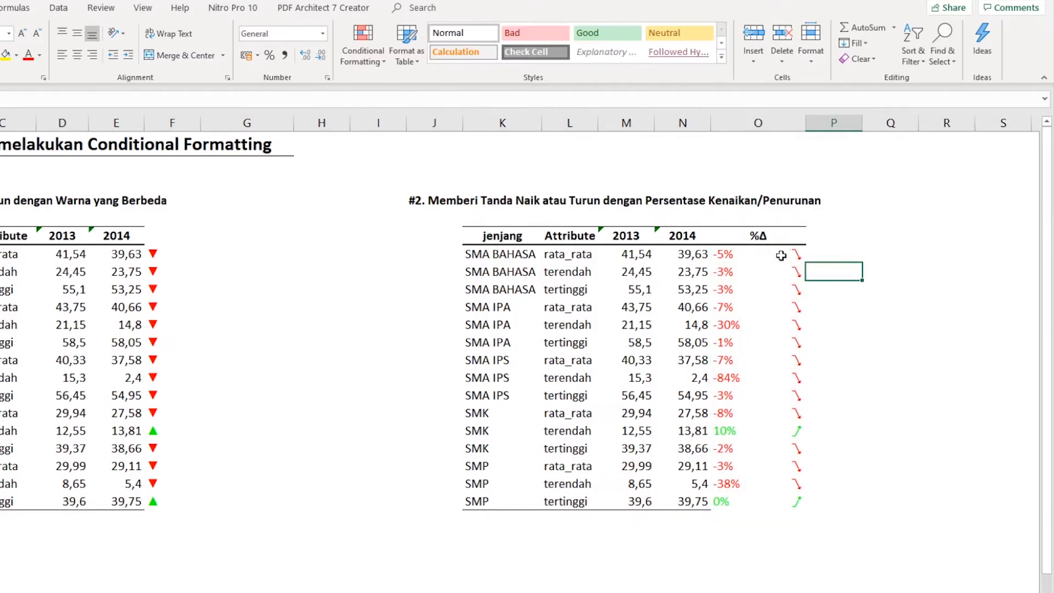
left_click_drag(805, 123, 772, 127)
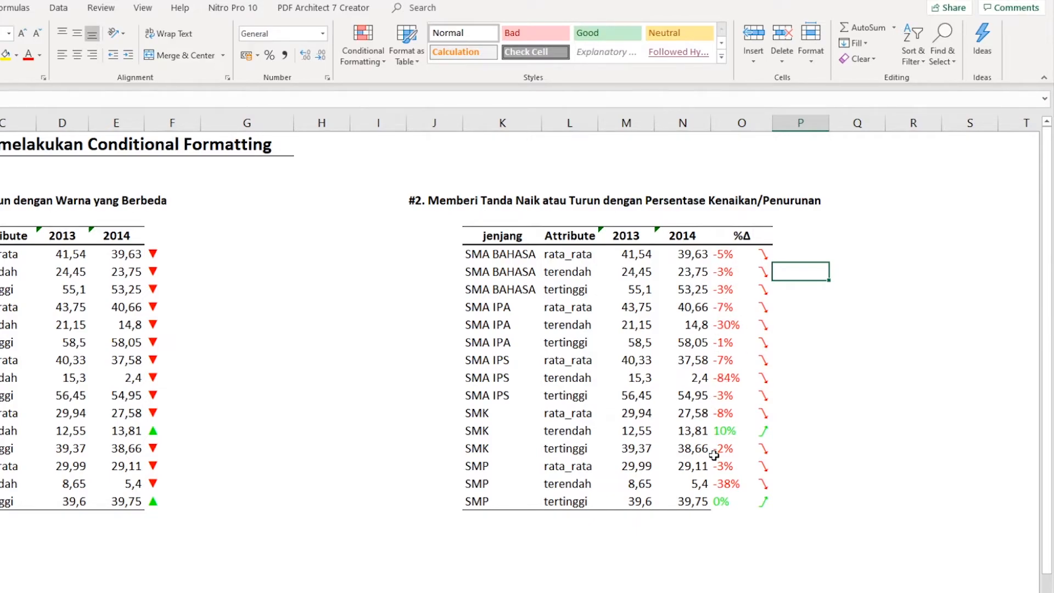
- Examine which %Δ values get the sad and happy face symbols in column P beside the second table
left_click(795, 255)
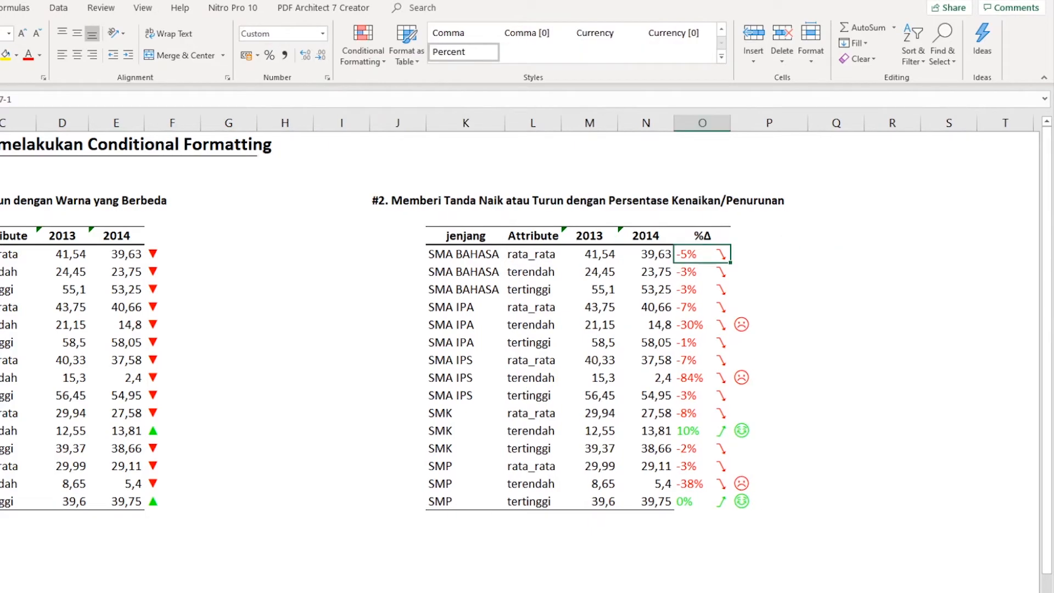
left_click(752, 256)
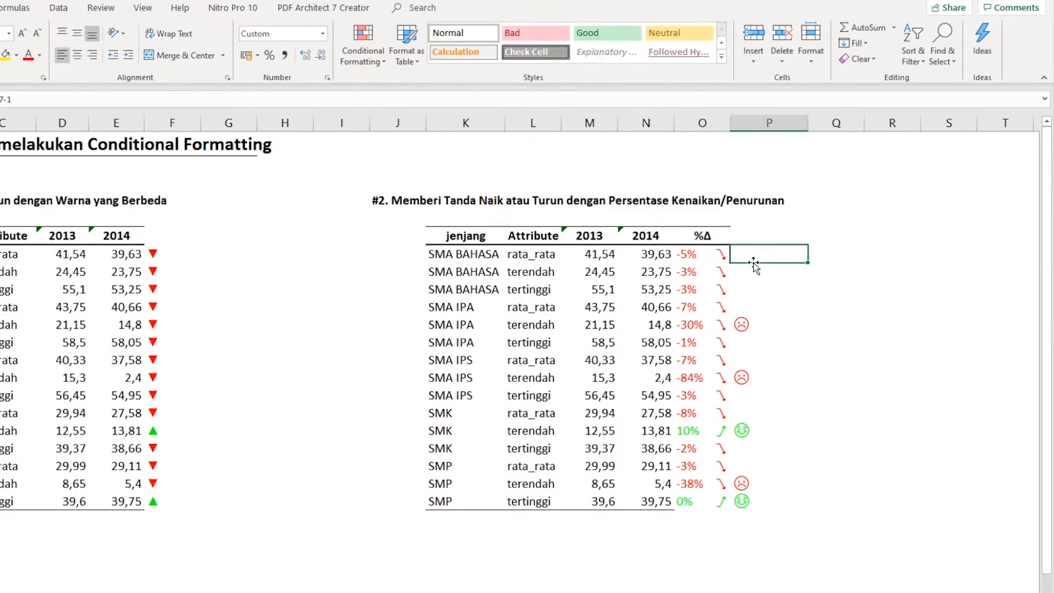
left_click_drag(774, 252, 760, 501)
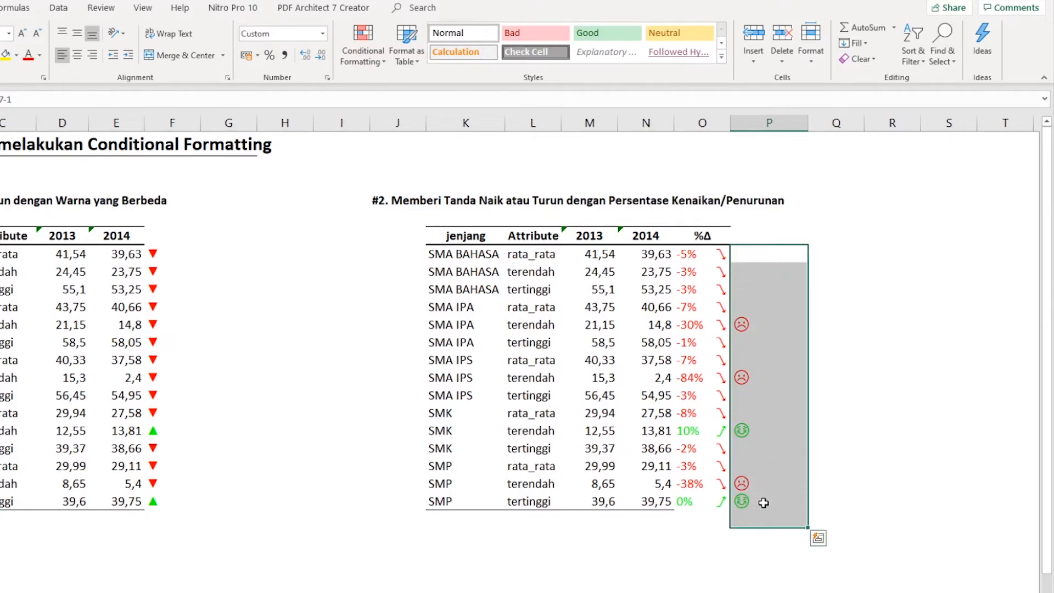
left_click(769, 484)
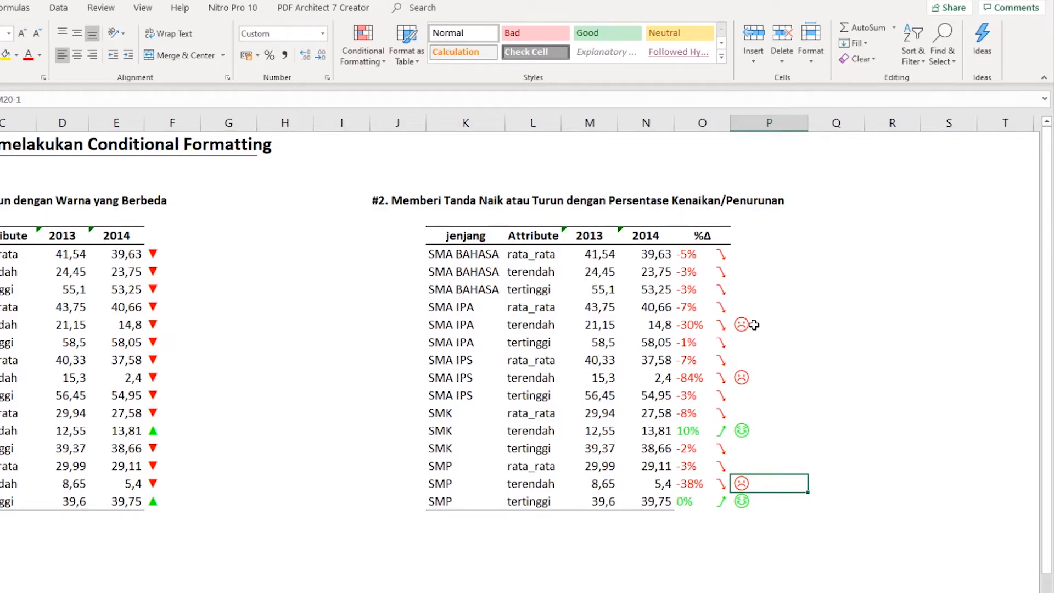
left_click(763, 328)
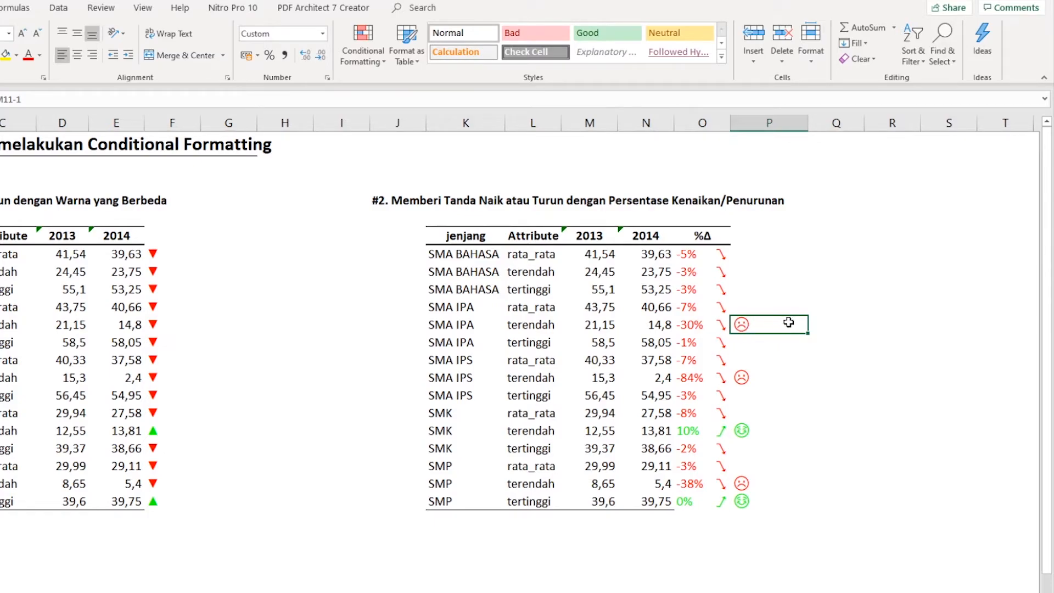
left_click(766, 376)
left_click(775, 483)
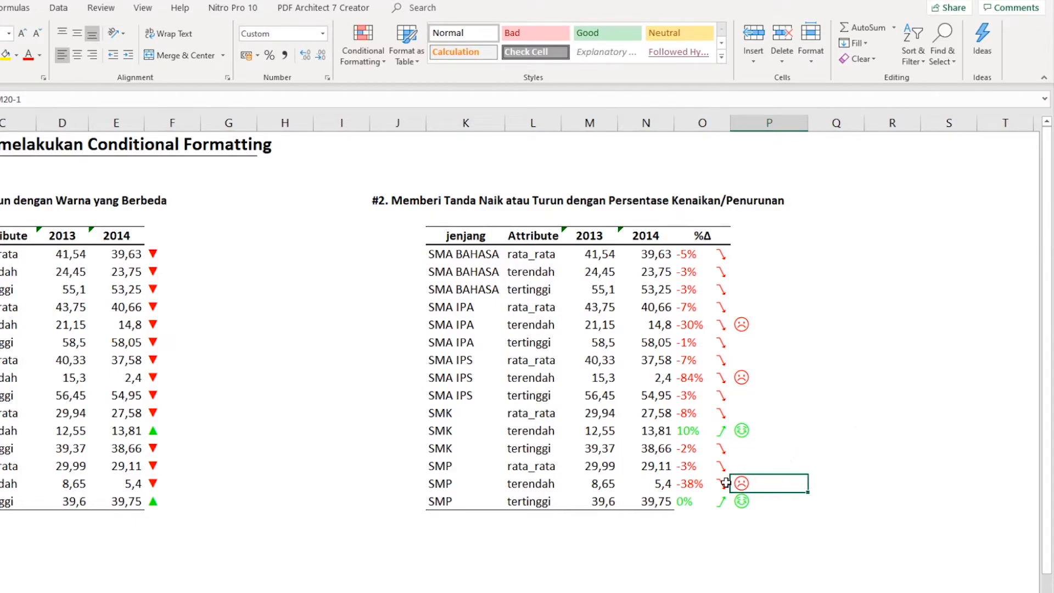
left_click(781, 435)
left_click(776, 501)
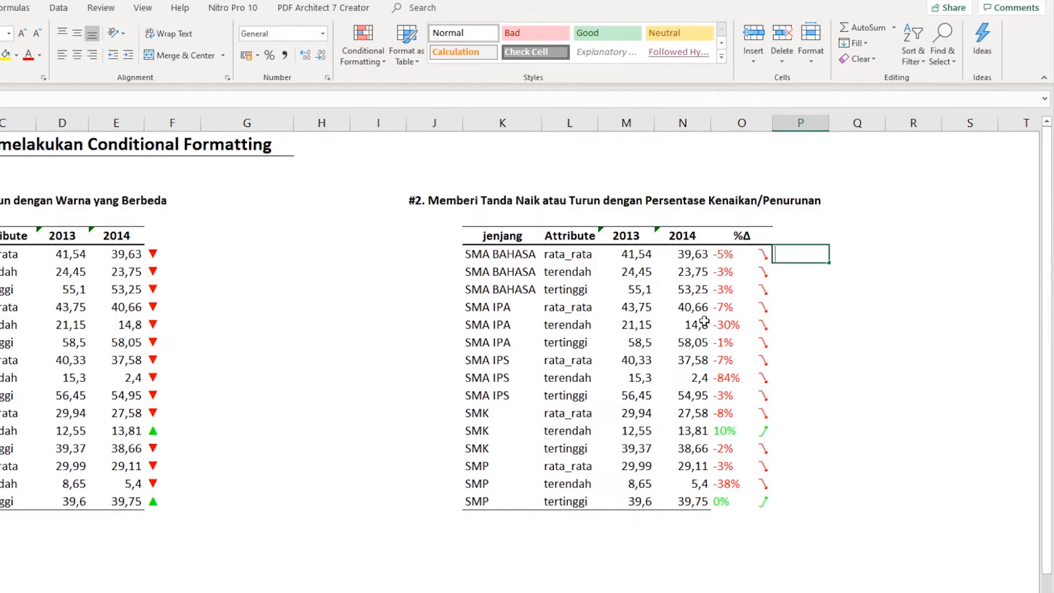
- Enter the formula =N7/M7-1 in P7 and fill it down to P21
type("=")
key("Left")
key("Left")
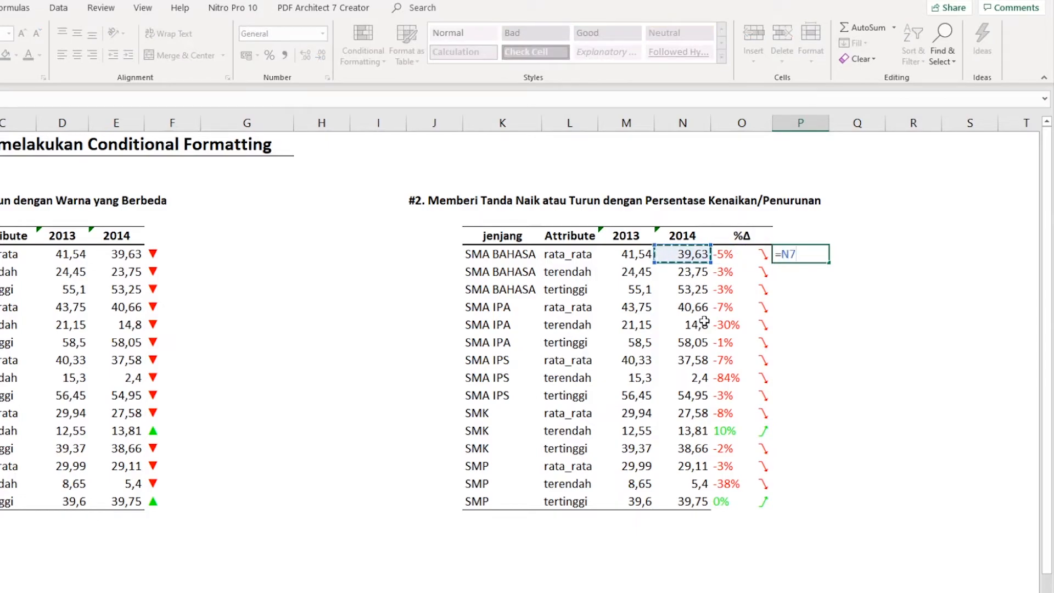
type("/")
key("Left")
key("Left")
key("Left")
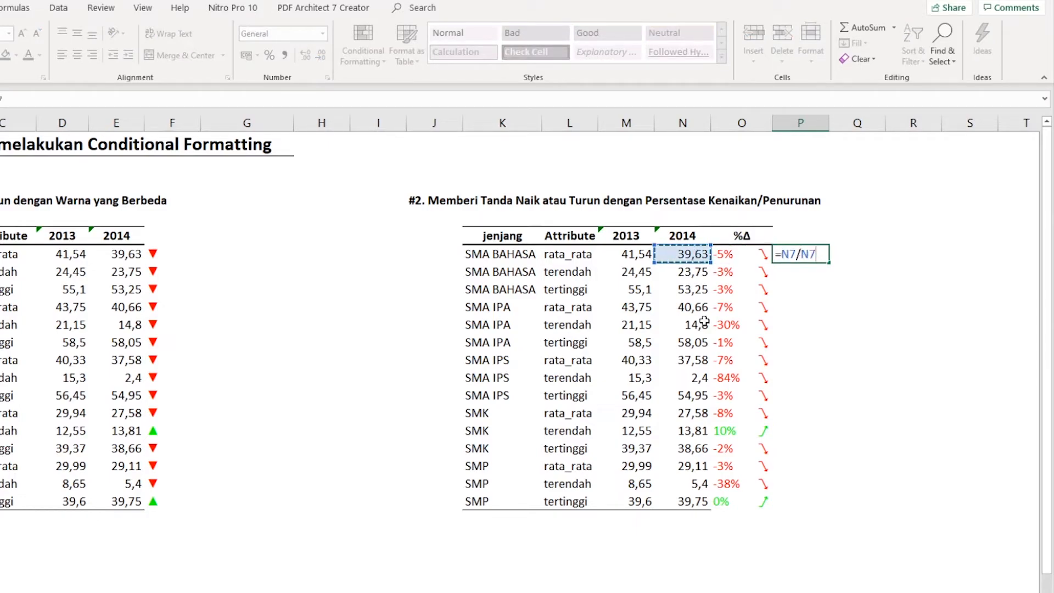
type("-")
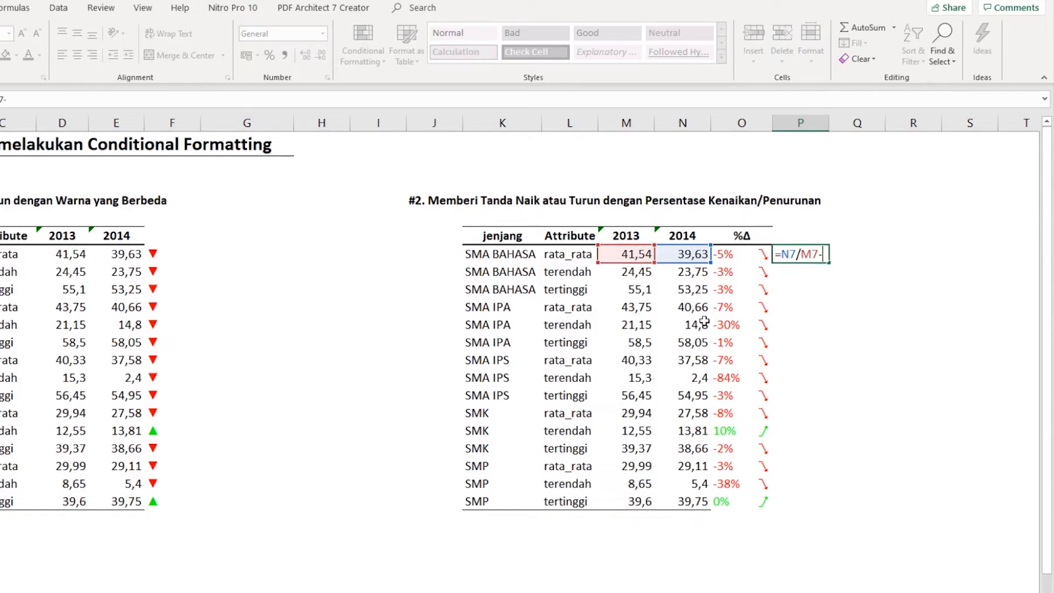
type("1")
key("Return")
key("Up")
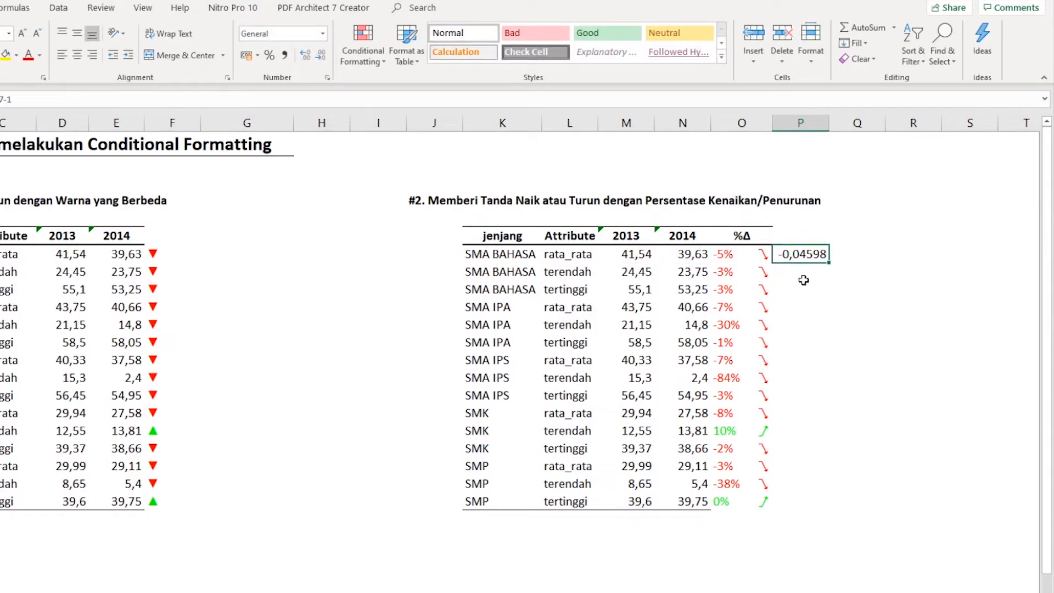
left_click_drag(829, 262, 831, 508)
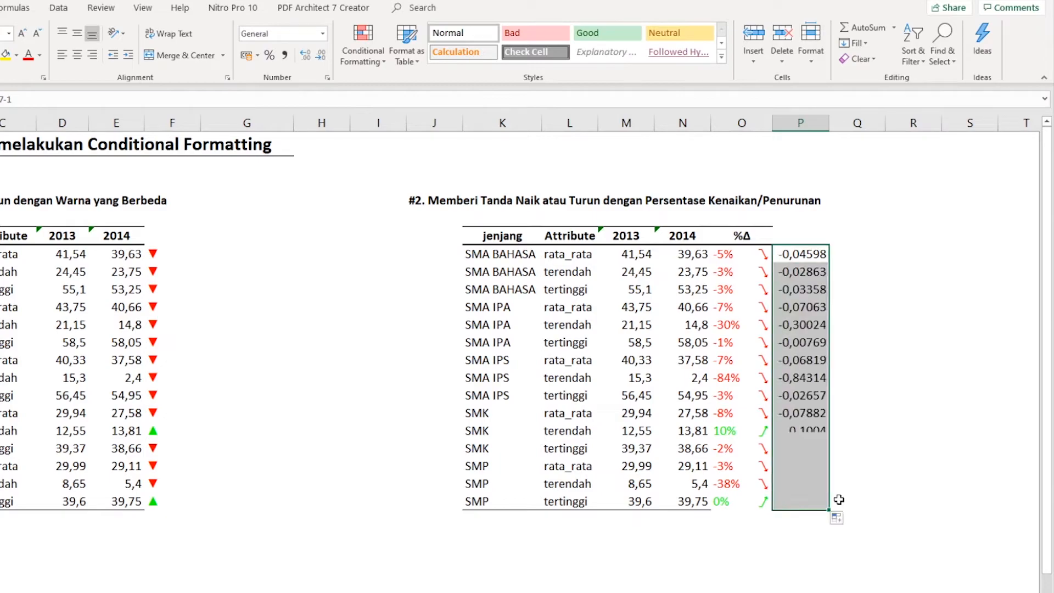
left_click(867, 288)
left_click_drag(803, 245, 820, 498)
right_click(809, 297)
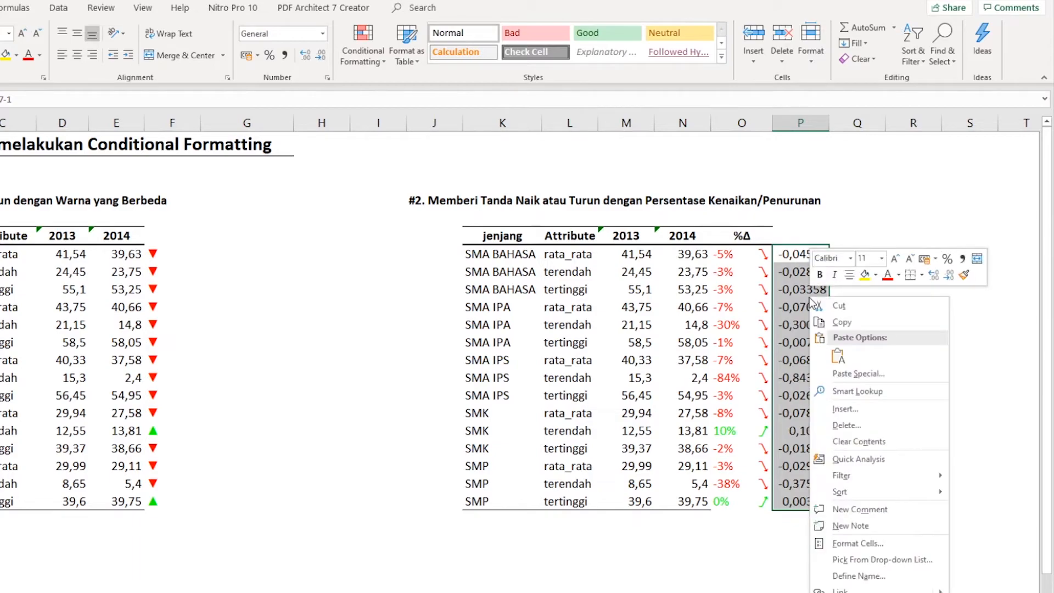
left_click(864, 546)
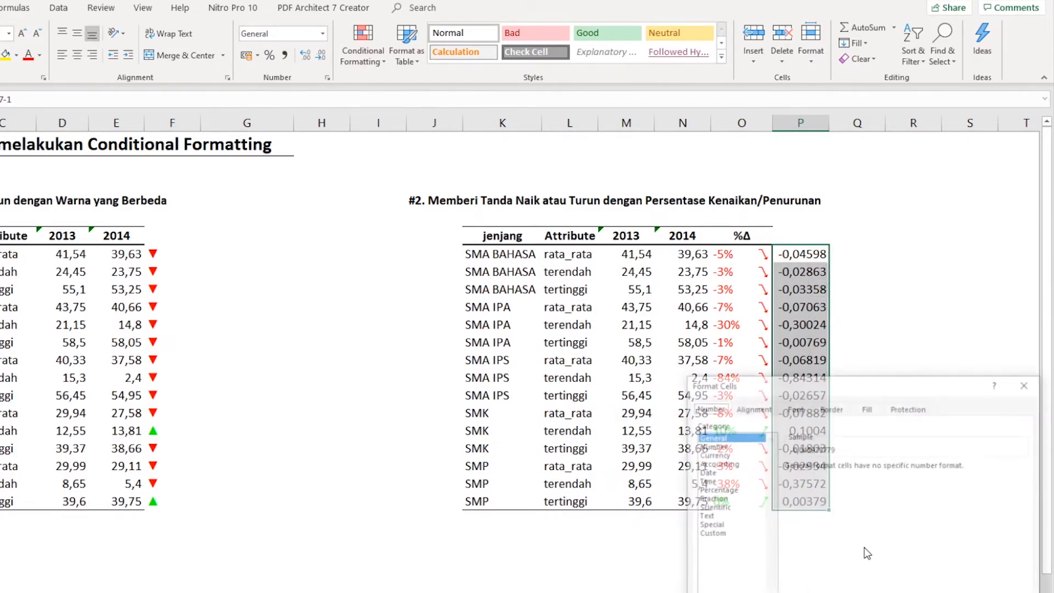
left_click_drag(826, 389, 486, 219)
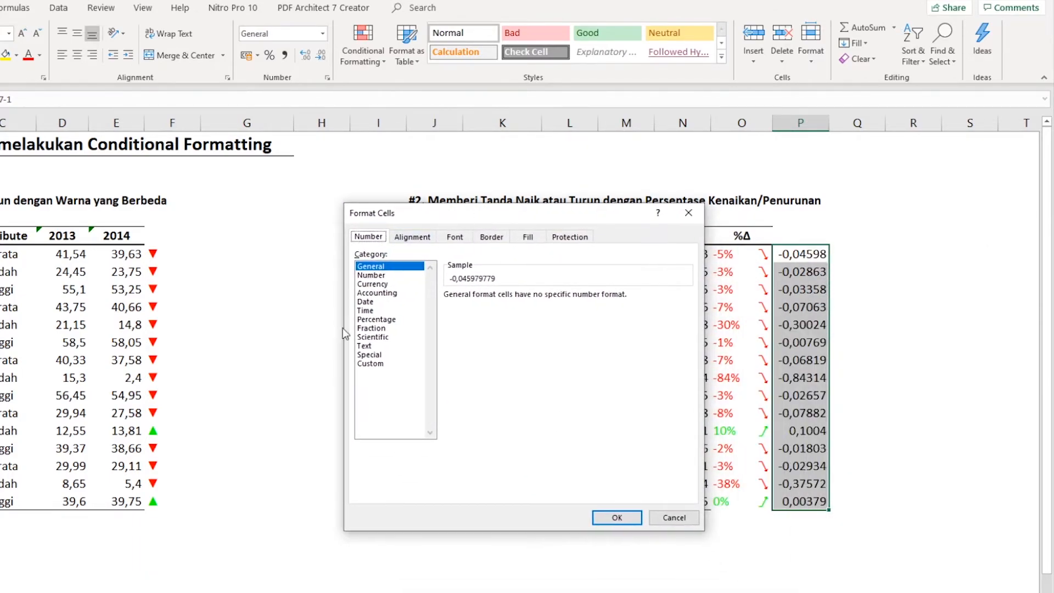
left_click(377, 363)
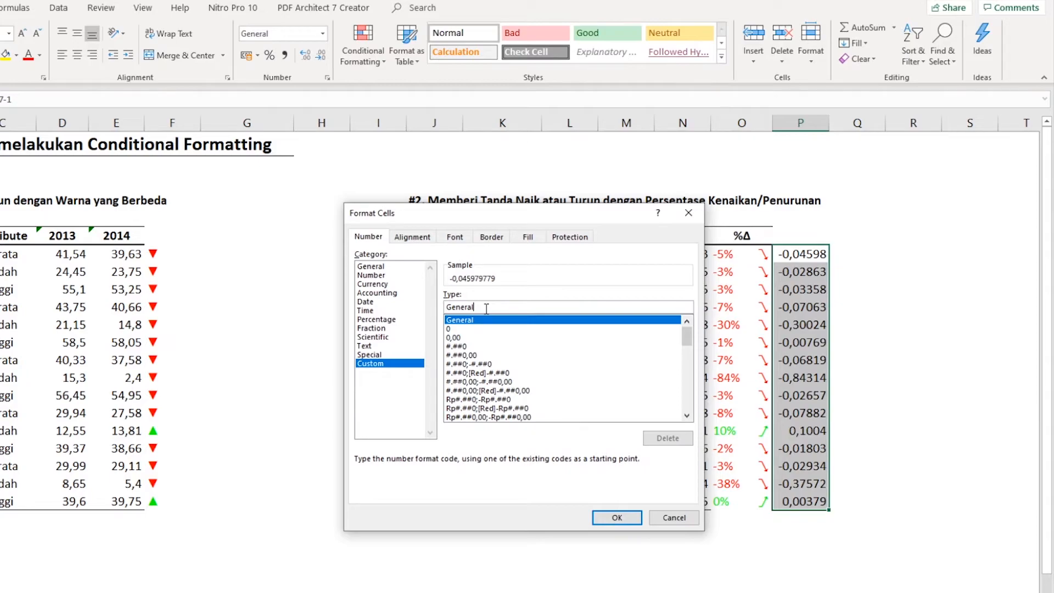
key("BackSpace")
key("BackSpace")
key("BackSpace")
key("BackSpace")
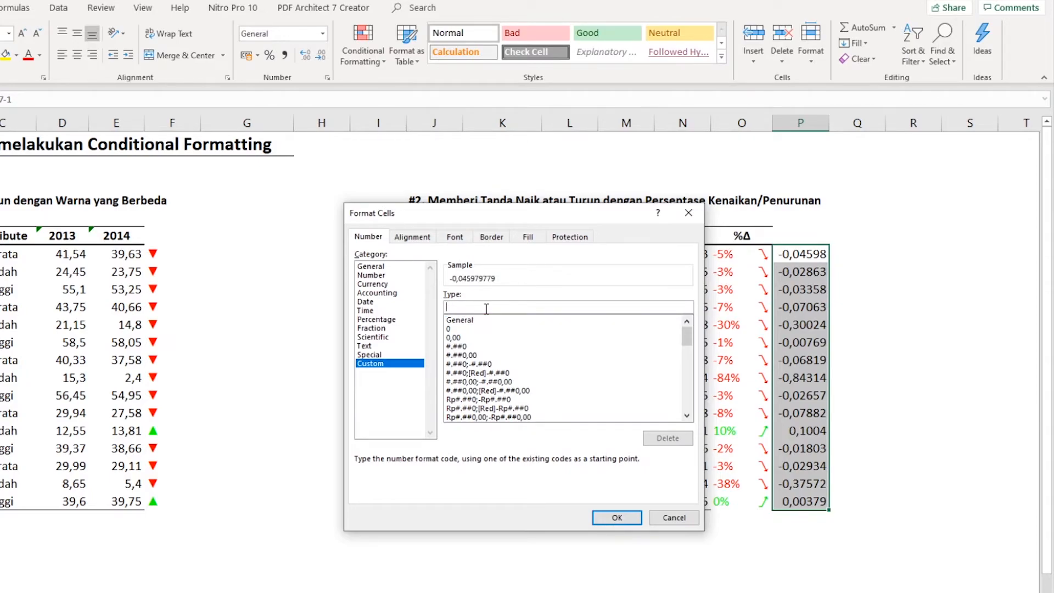
type("[>")
left_click(675, 518)
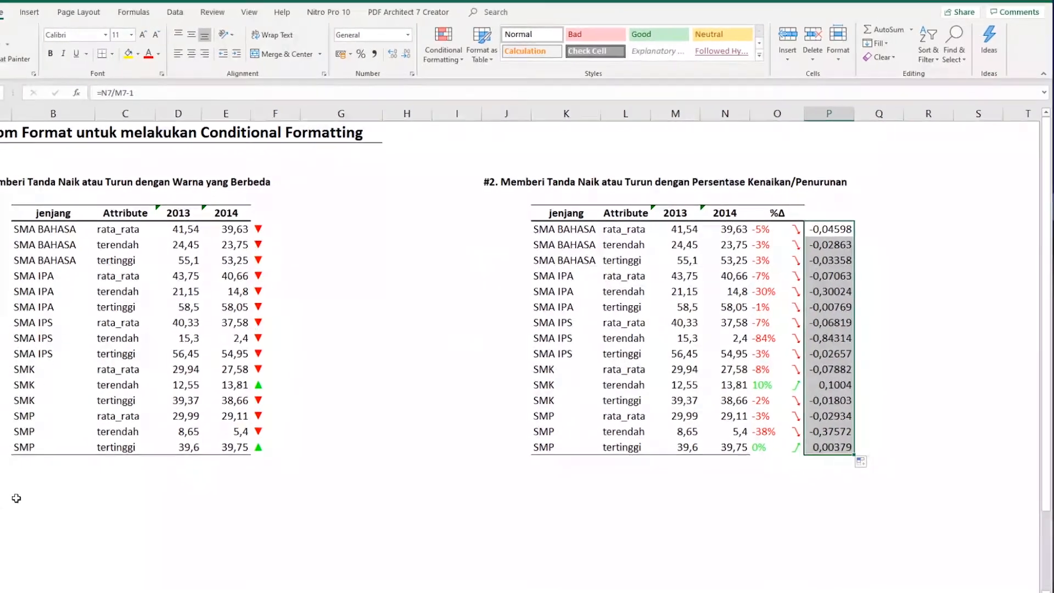
- Copy the sad and smiling face symbols from B33 and B34 together as one string, leaving both cells unedited
scroll(60, 466, "down", 4)
left_click(82, 433)
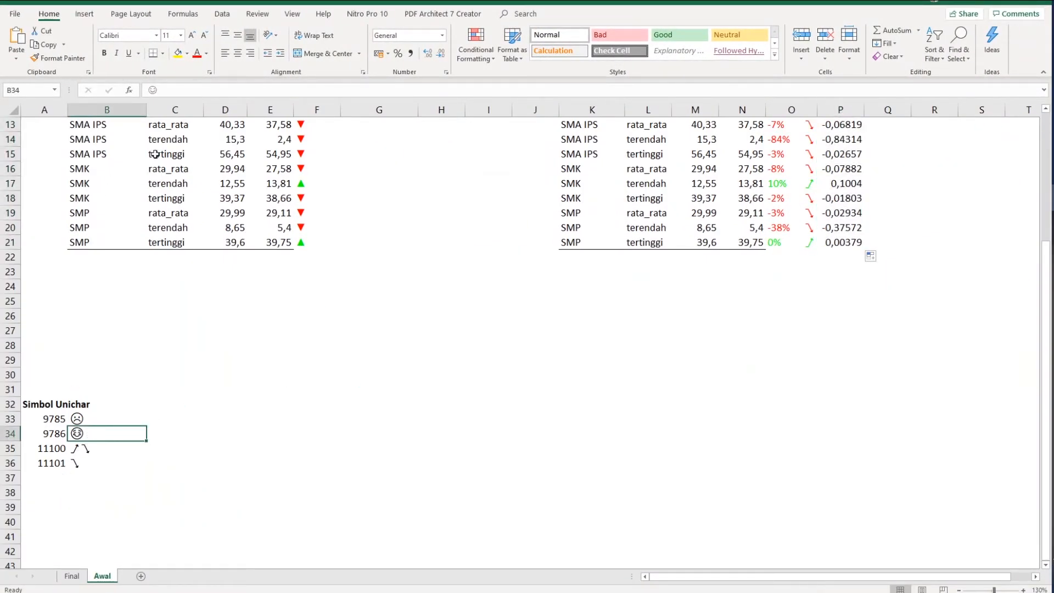
left_click(141, 91)
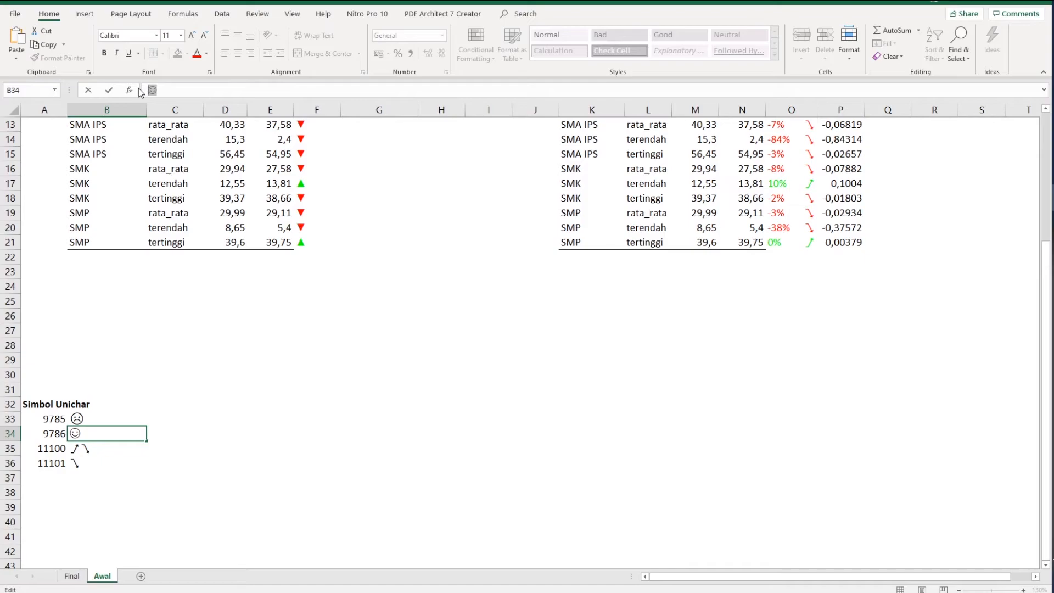
left_click(94, 420)
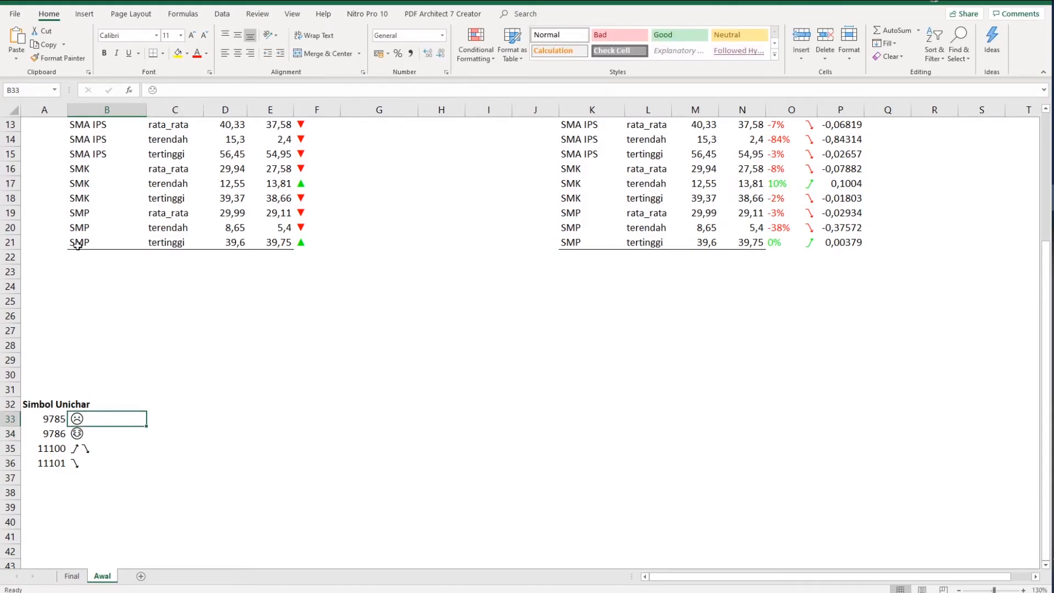
left_click(173, 92)
type("☺")
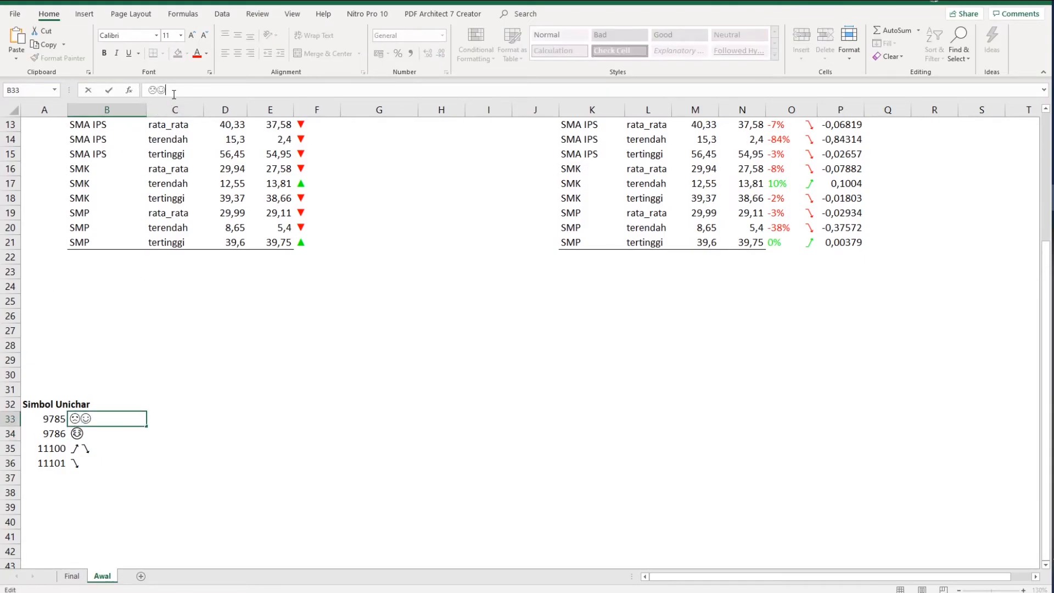
left_click_drag(174, 93, 144, 87)
key("ctrl+c")
key("Escape")
- Start a custom number format for P7:P21 with [>0][green] followed by the sad face symbol as the first section
scroll(498, 403, "up", 4)
left_click_drag(849, 219, 857, 424)
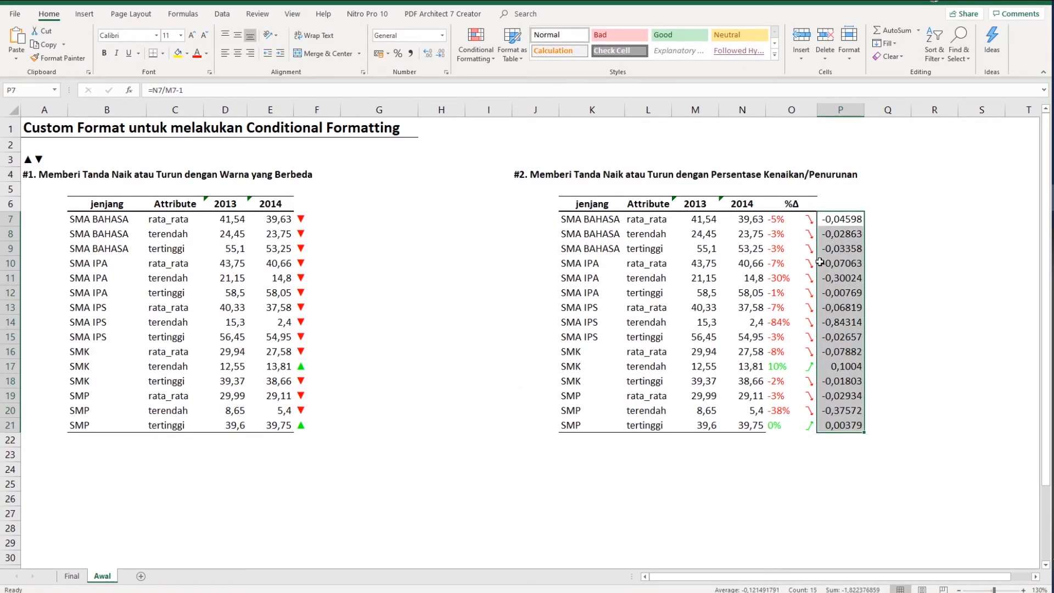
right_click(837, 248)
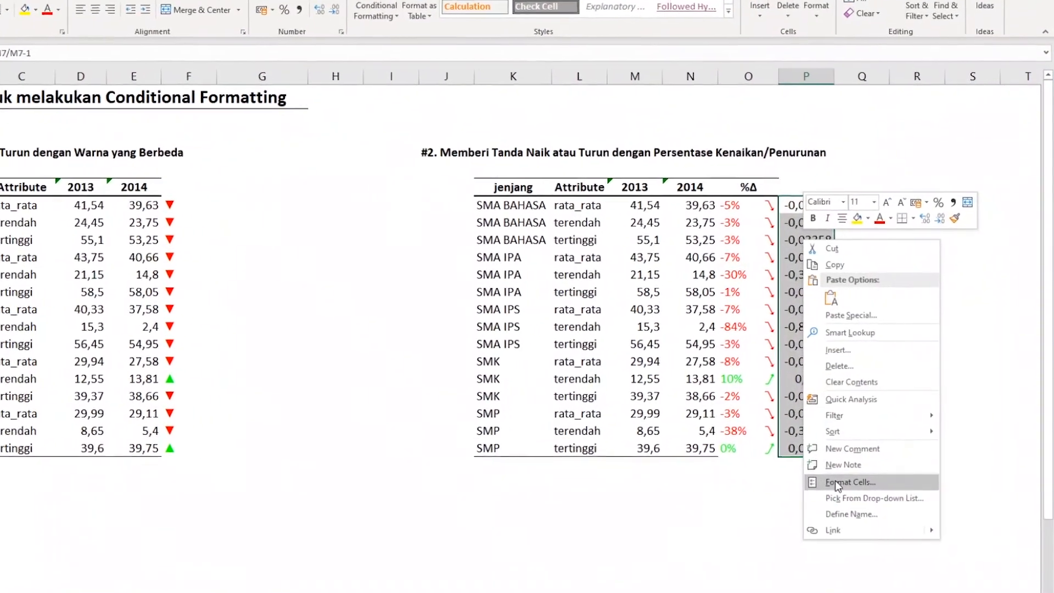
left_click(837, 485)
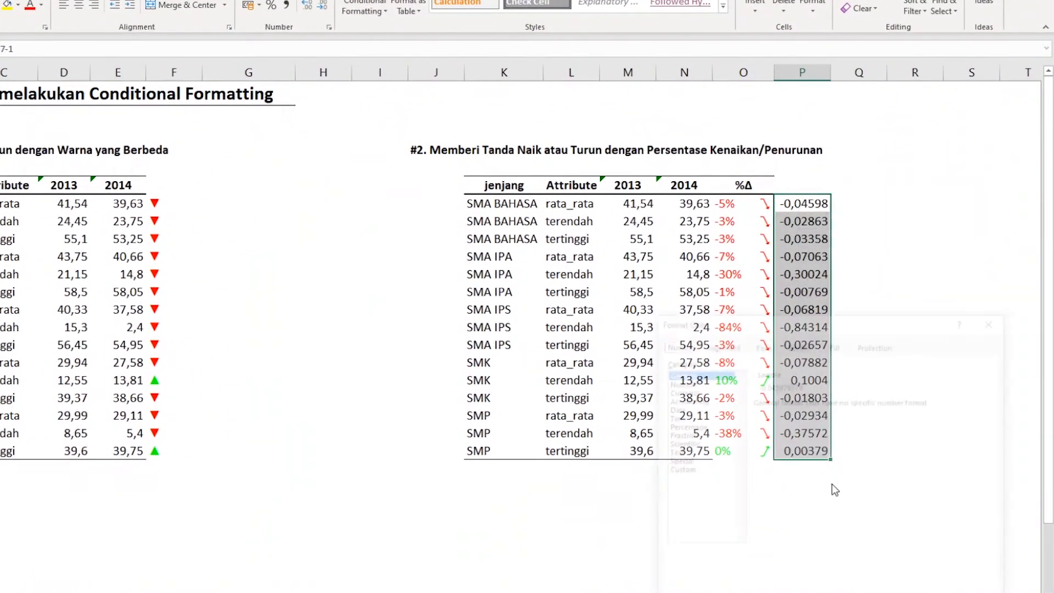
left_click_drag(733, 269, 260, 138)
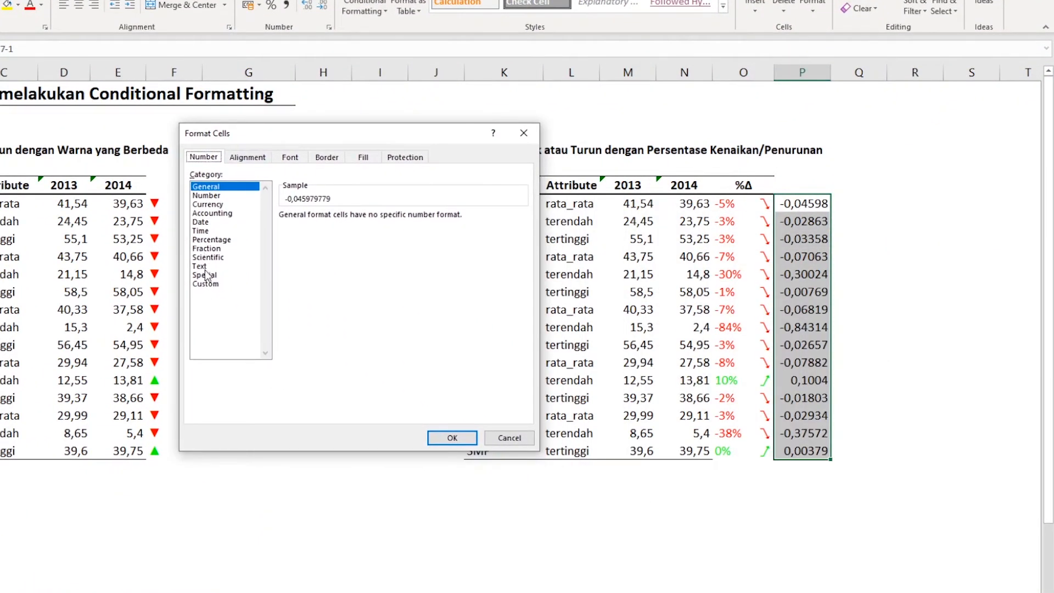
left_click(205, 285)
double_click(297, 227)
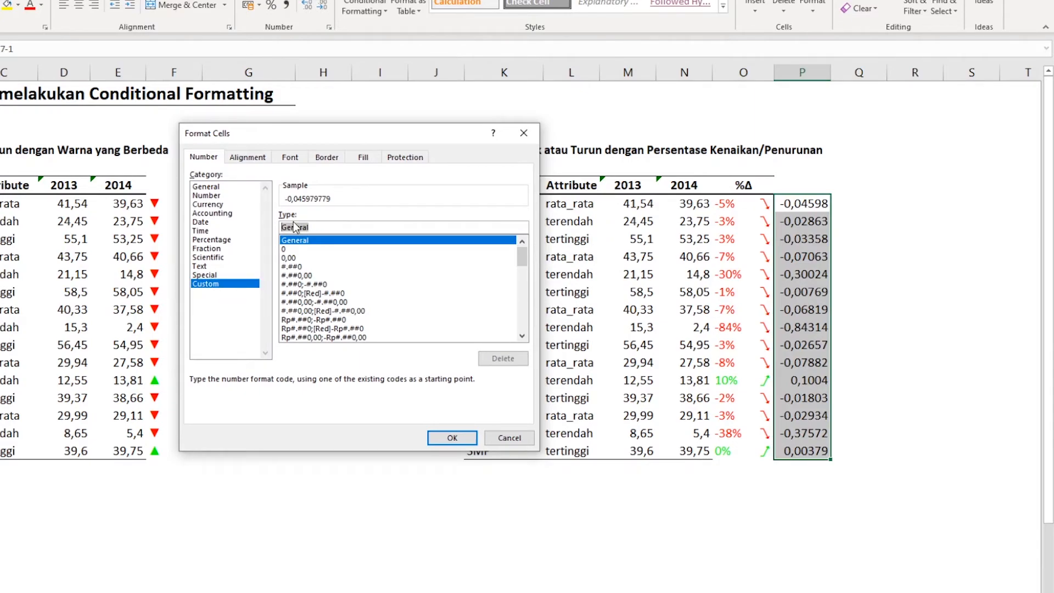
type("[")
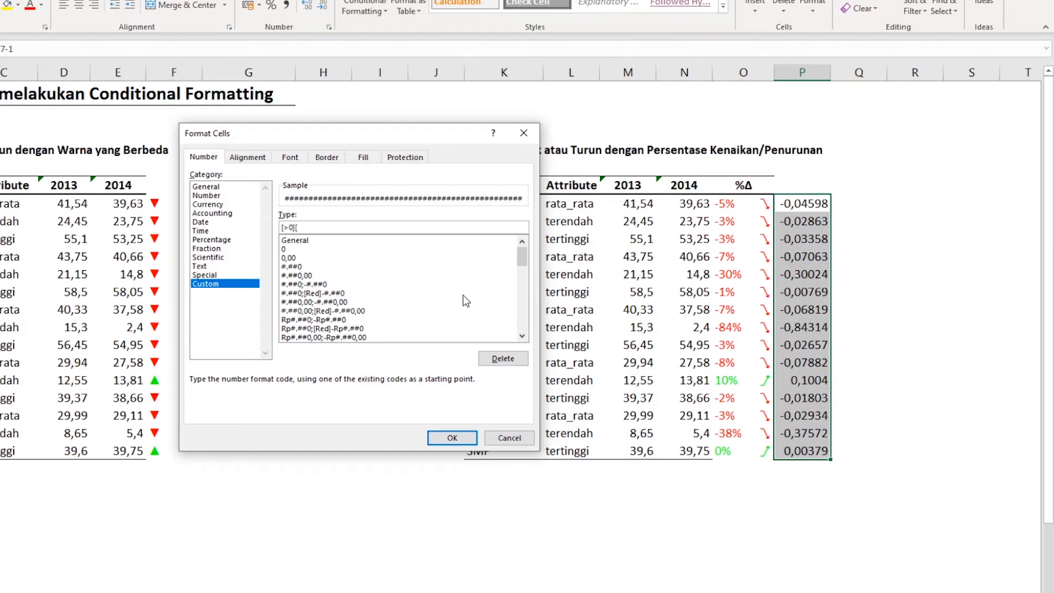
type("green]")
key("ctrl+v")
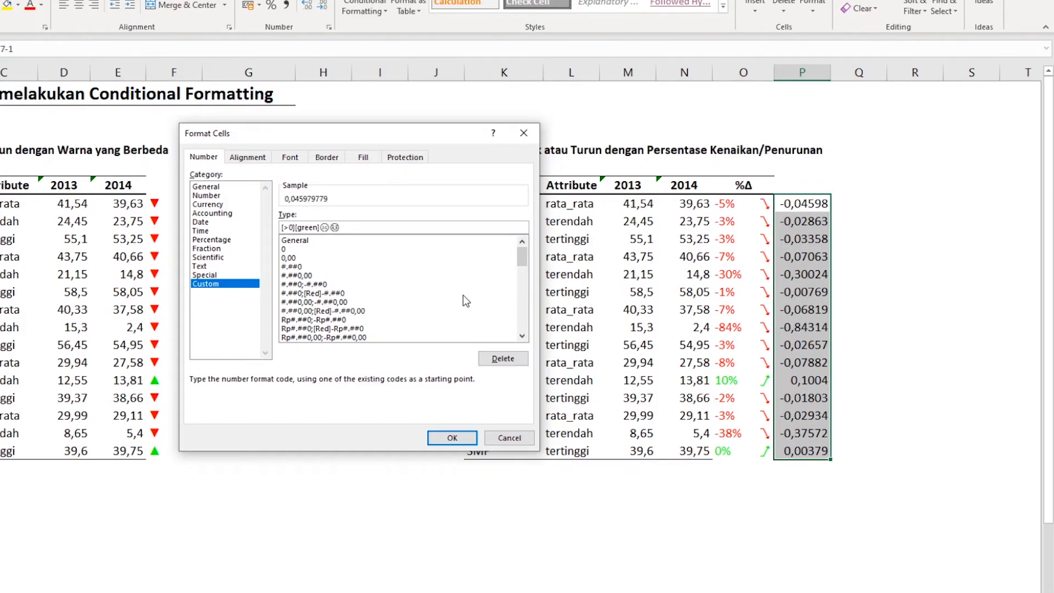
key("BackSpace")
- Add a second section to the format code, [<-0,1][red], followed by the smiling face symbol
type(";[<-0,1]")
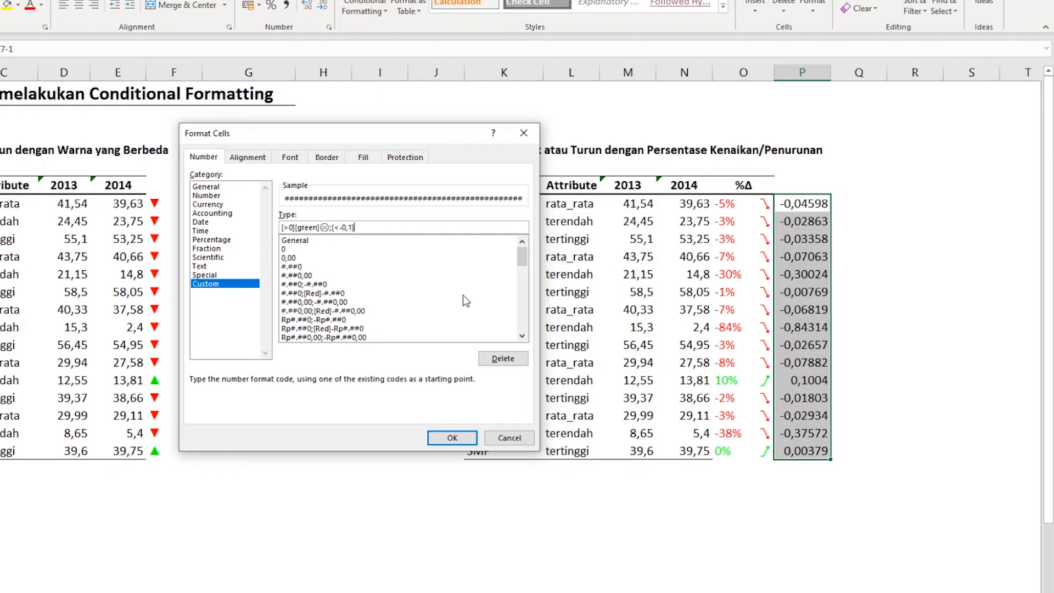
type("[g")
key("BackSpace")
type("red")
type("☹😃")
key("BackSpace")
- Add [white] as the third section of the format code and apply the format to P7:P21
type(";")
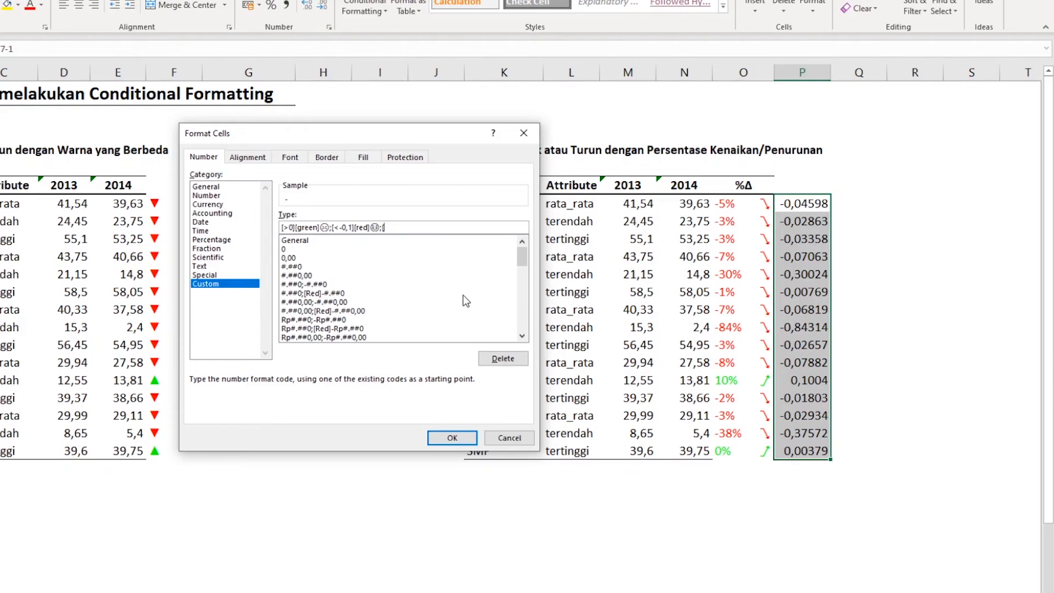
type("[white]")
left_click(455, 437)
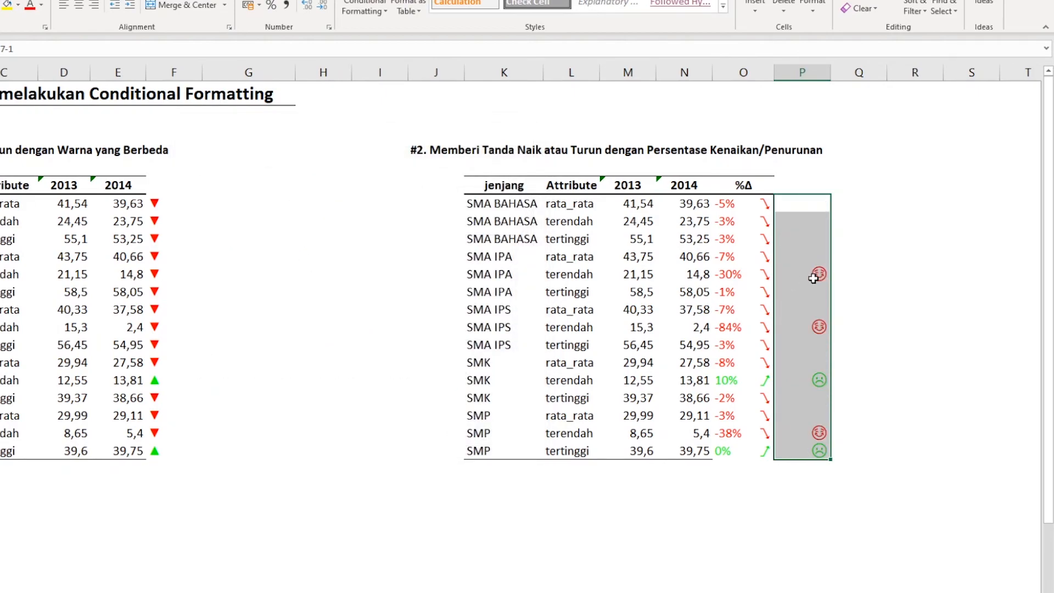
- Left-align the face symbols in P7:P21
left_click(908, 276)
left_click_drag(811, 203, 818, 450)
left_click(64, 6)
left_click(883, 208)
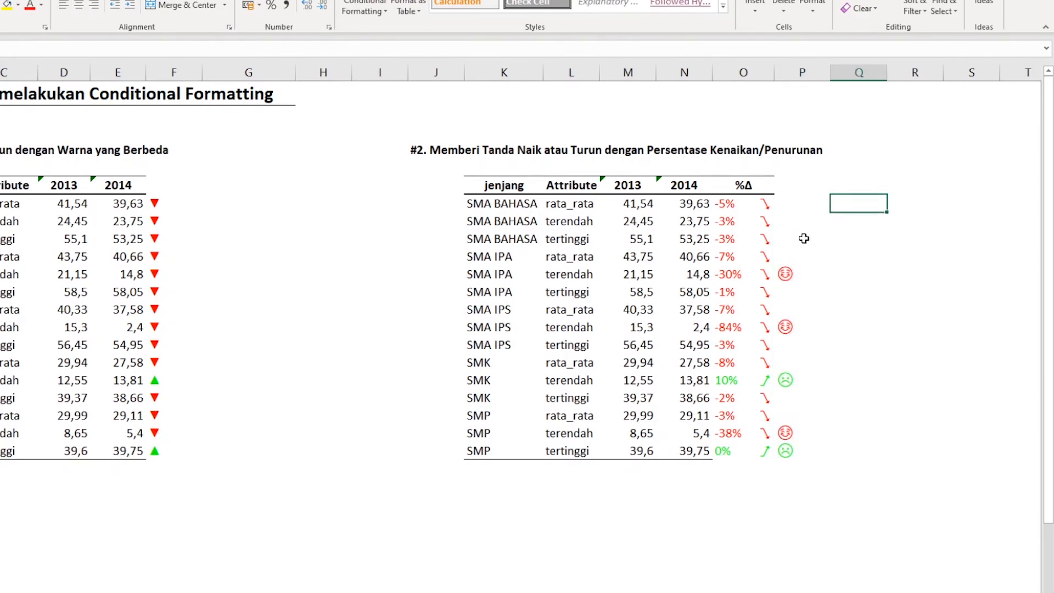
- Check the face symbol in P11 against the %Δ value and labels of its row
left_click(801, 277)
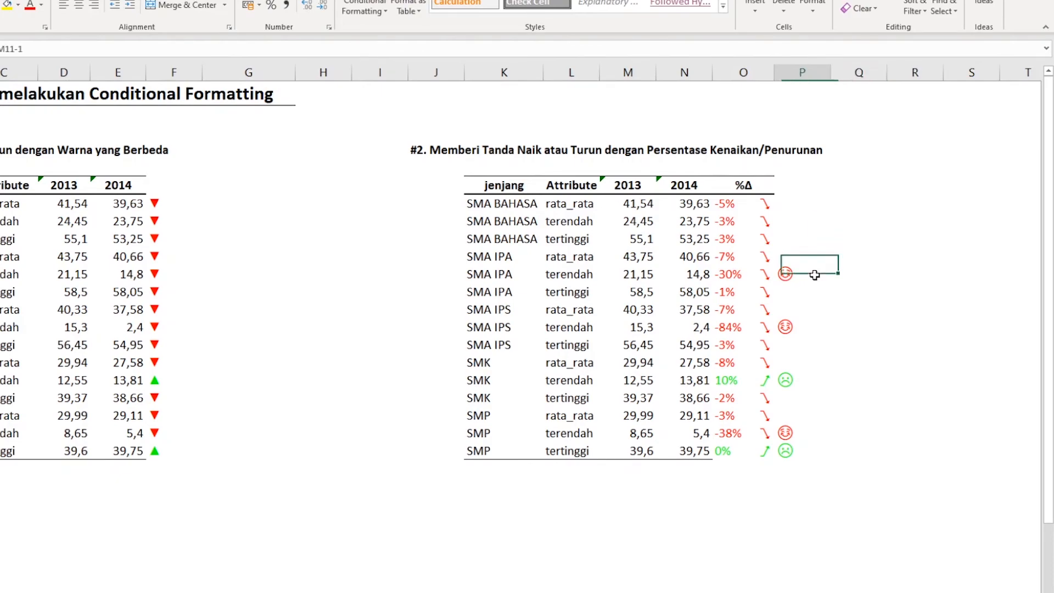
left_click(760, 274, "shift")
left_click(496, 277)
left_click(562, 276)
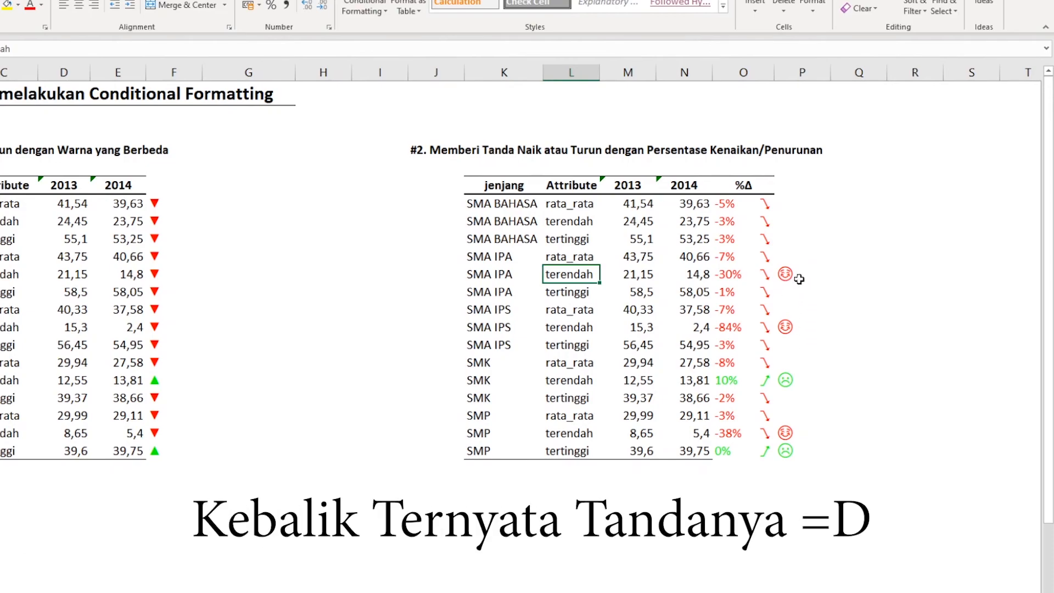
- Replace the sad face with the smiling face in the green [>0] section of the P7:P21 format code
left_click_drag(812, 202, 814, 457)
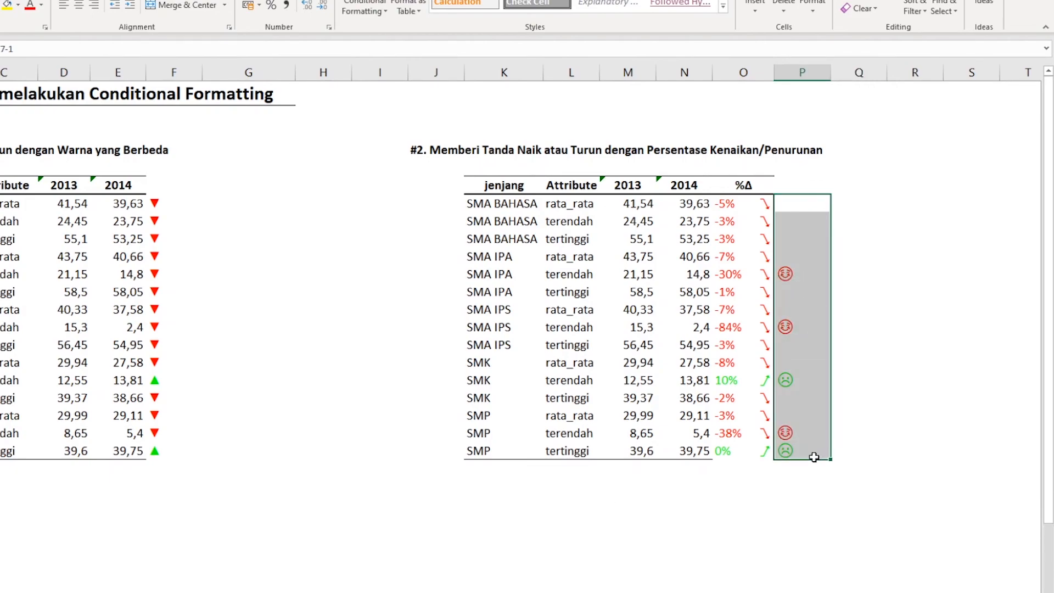
right_click(805, 237)
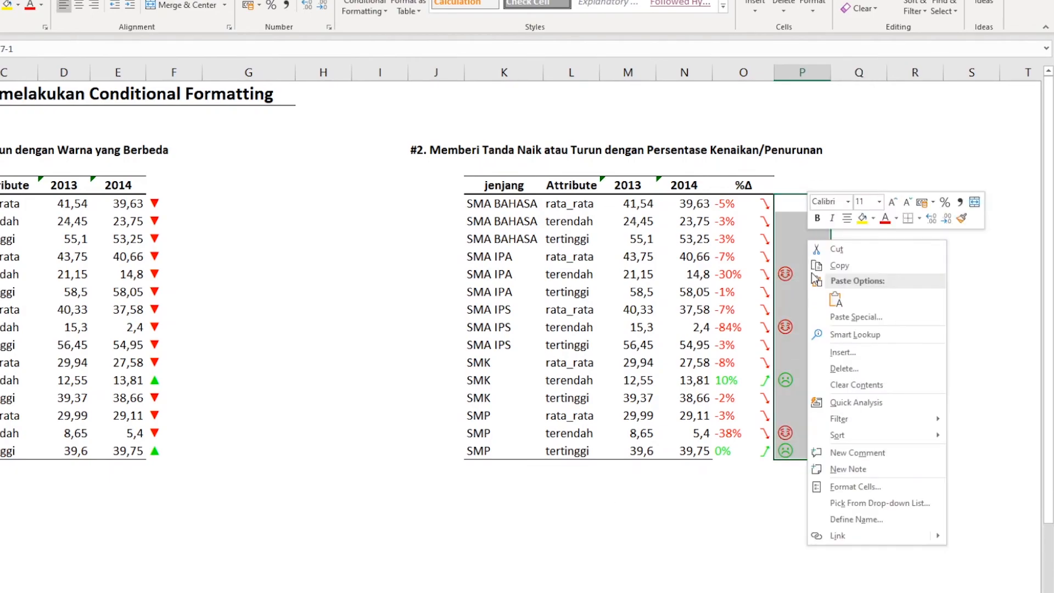
left_click(852, 487)
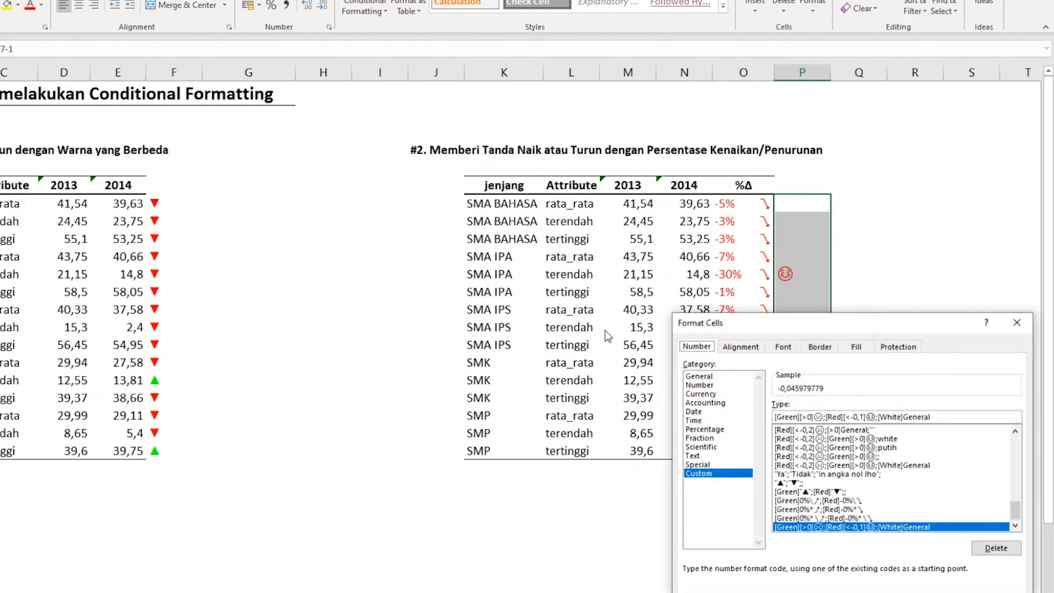
left_click_drag(863, 331, 402, 159)
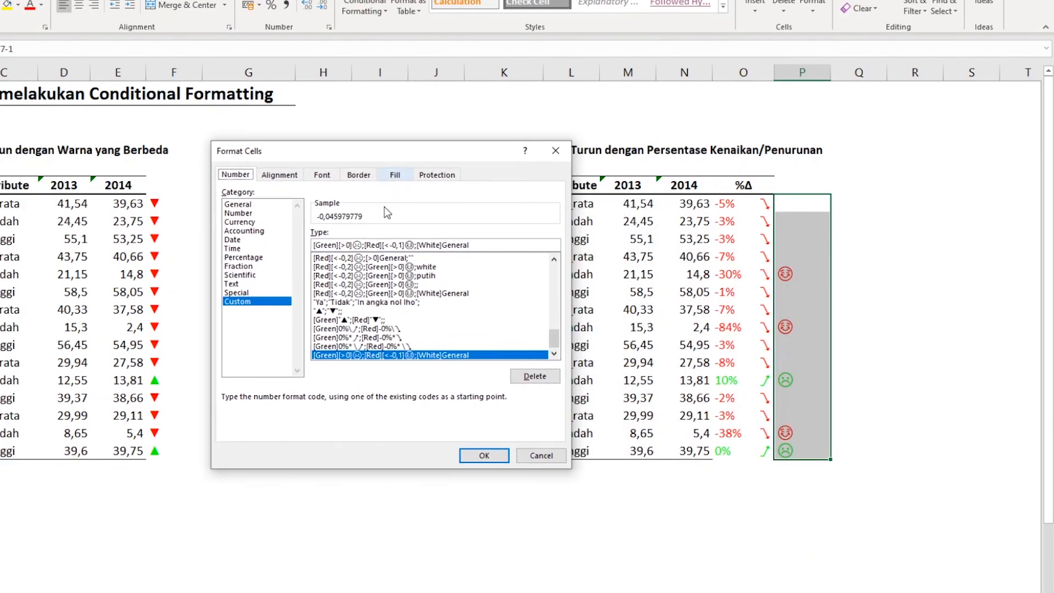
left_click(360, 243)
type("☹☺")
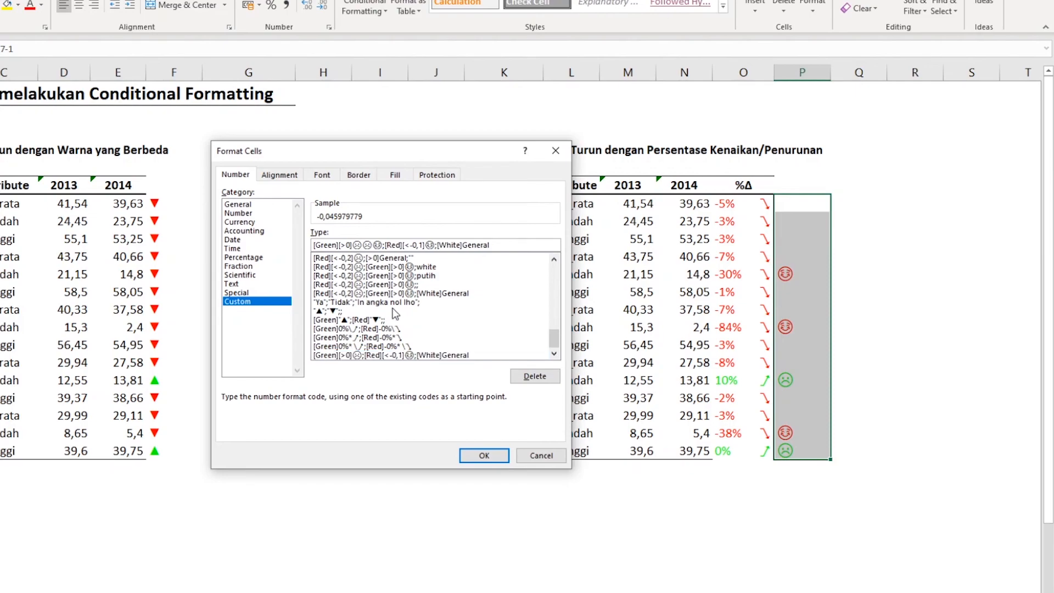
key("Left")
key("Delete")
key("BackSpace")
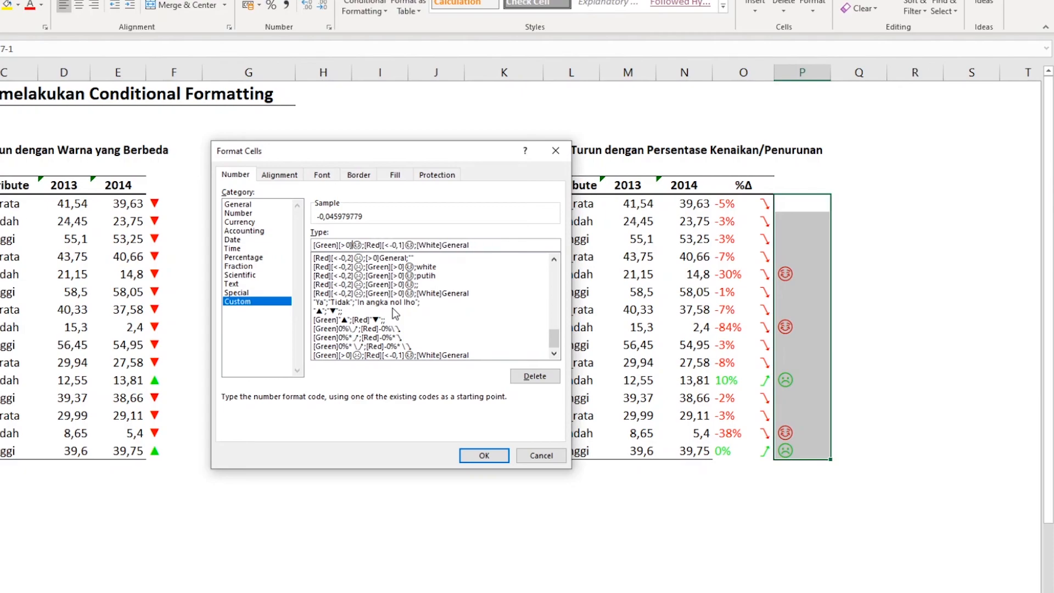
- Replace the smiling face with the sad face in the red [<-0,1] section, apply the format and check the symbols in column P
key("Right")
key("Right")
key("Right")
key("Right")
key("Right")
key("Right")
key("Right")
key("Right")
key("Right")
key("Right")
key("Right")
key("Right")
key("Right")
key("Right")
type("☹☺")
key("BackSpace")
key("BackSpace")
left_click(485, 456)
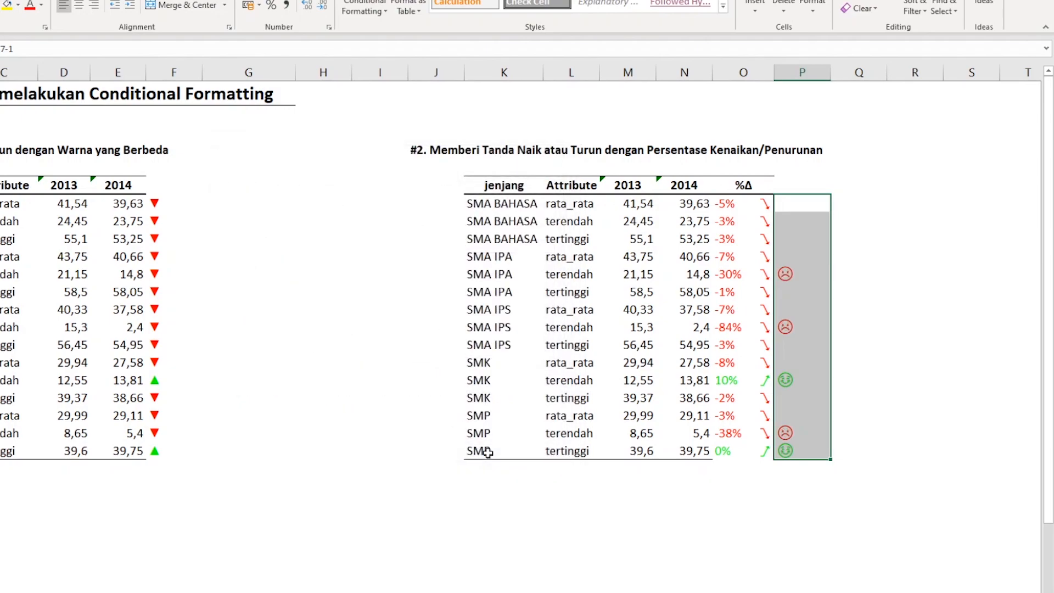
left_click(893, 304)
left_click_drag(800, 269, 801, 262)
left_click(809, 325)
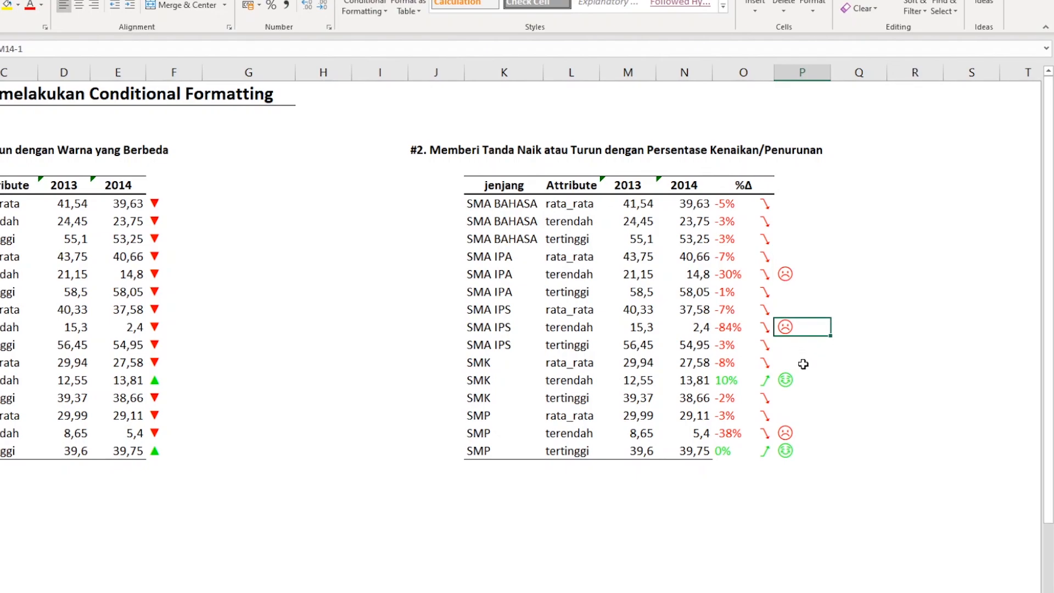